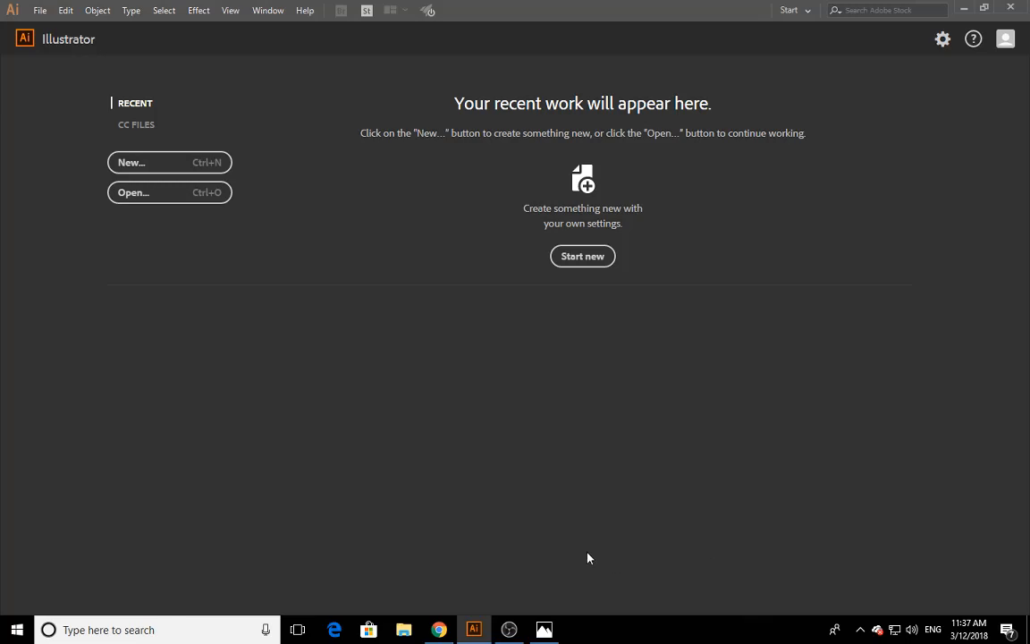
- Look through the example flower and house illustrations in Photos, and close the image viewer
{"action": "left_click", "coordinate": [550, 628]}
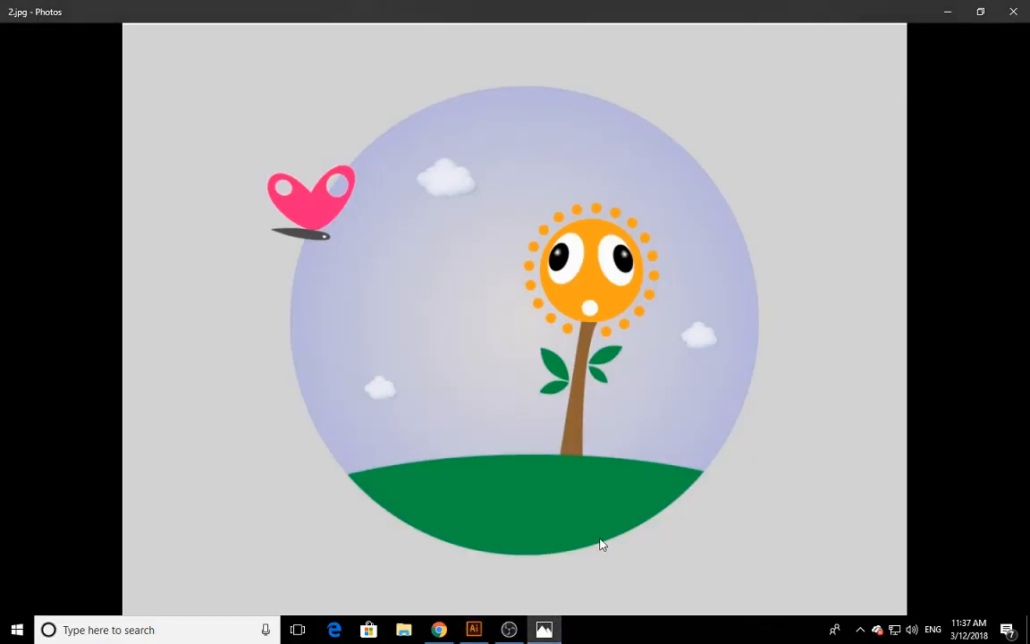
{"action": "key", "text": "Right"}
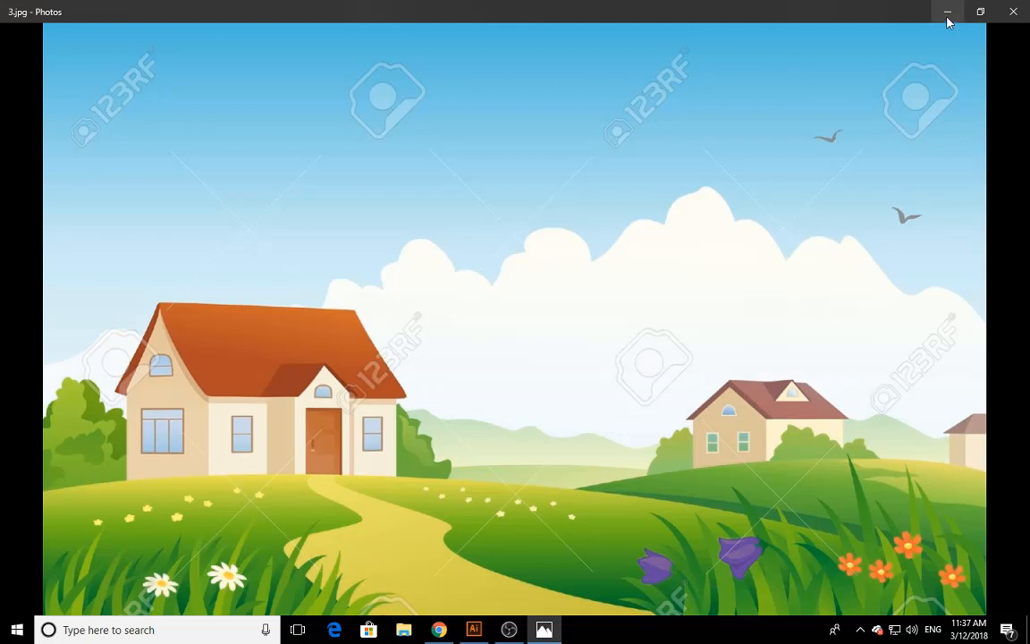
{"action": "left_click", "coordinate": [1013, 11]}
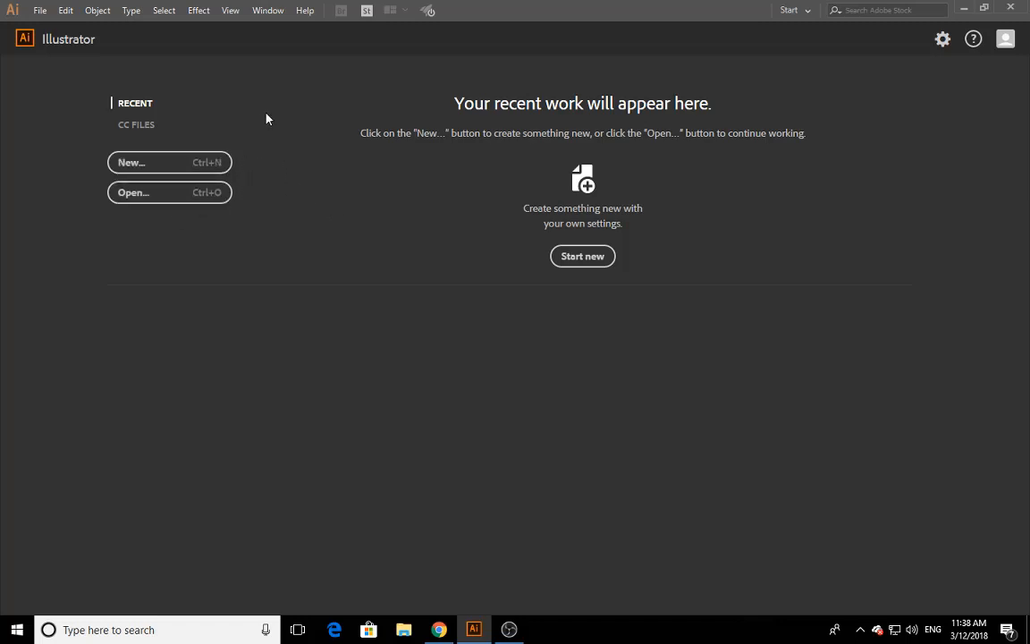
- Start setting up a new document in Illustrator and check the available measurement units
{"action": "left_click", "coordinate": [171, 194]}
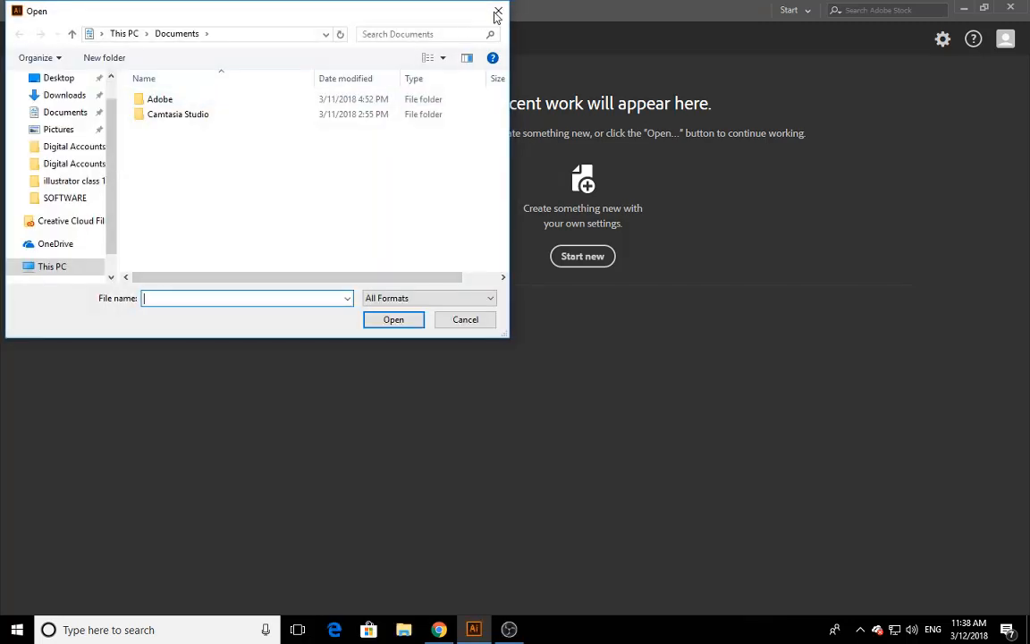
{"action": "left_click", "coordinate": [490, 13]}
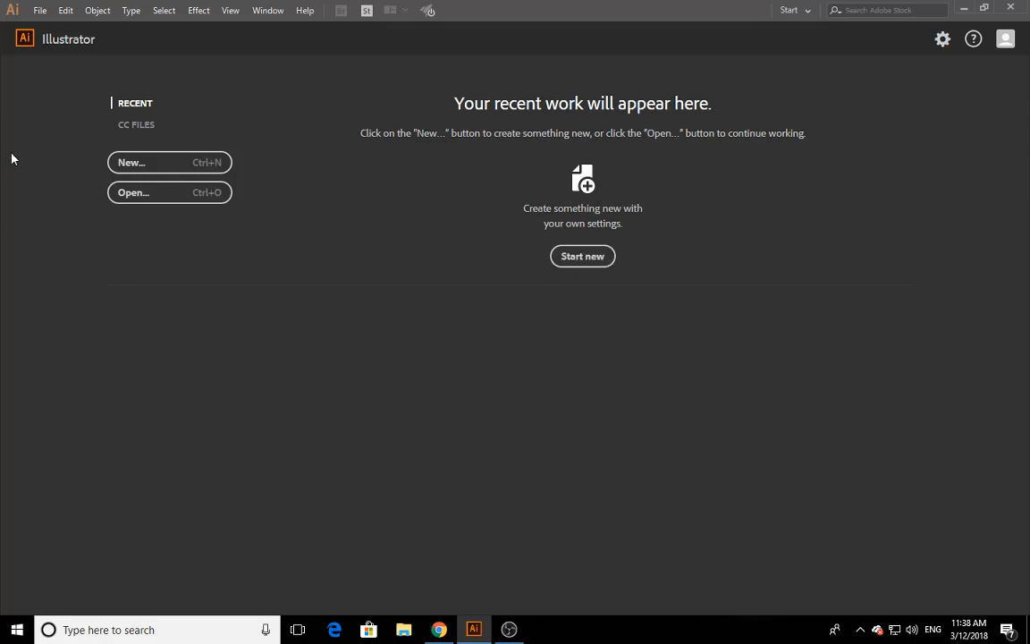
{"action": "left_click", "coordinate": [184, 164]}
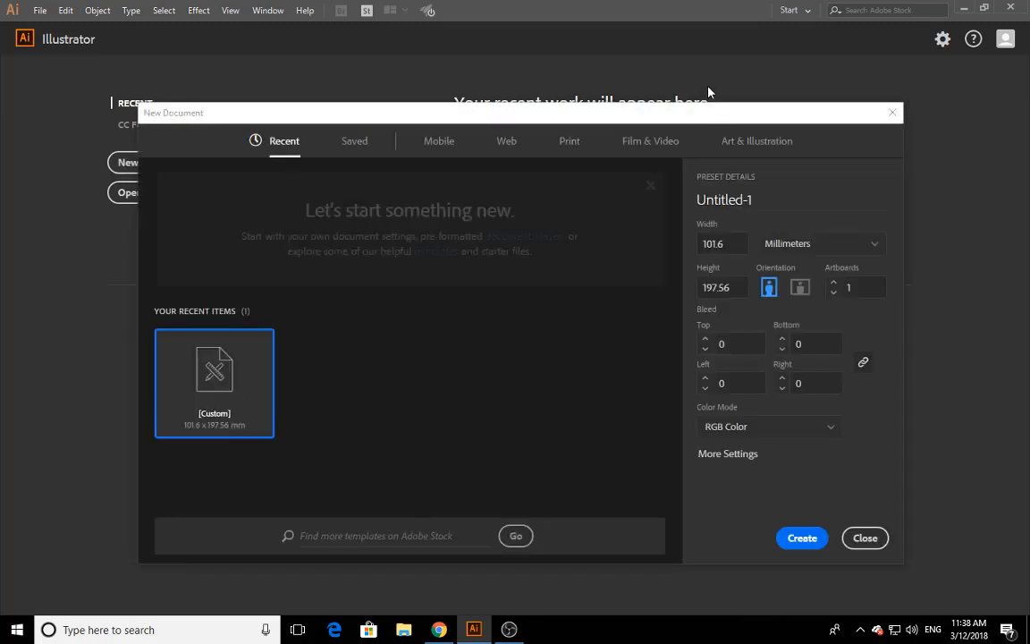
{"action": "left_click_drag", "start_coordinate": [691, 114], "coordinate": [736, 79]}
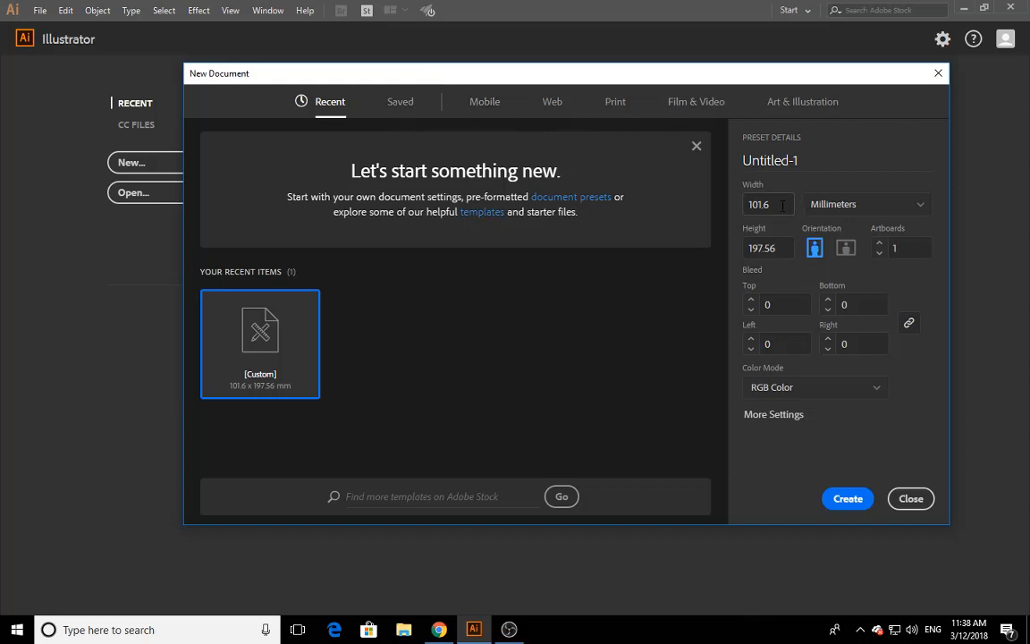
{"action": "left_click", "coordinate": [854, 204]}
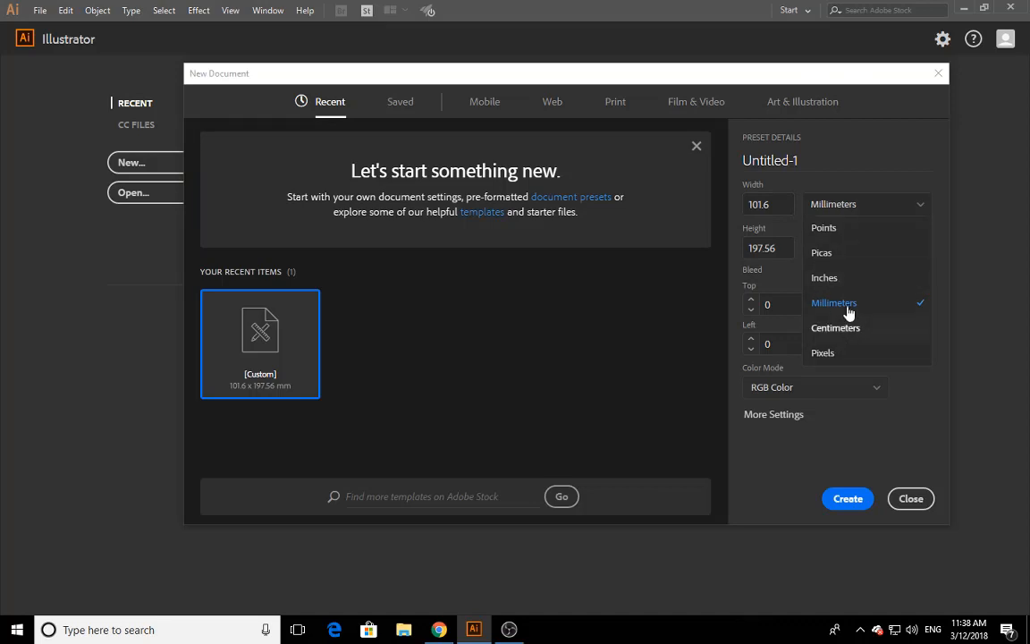
{"action": "left_click", "coordinate": [826, 438]}
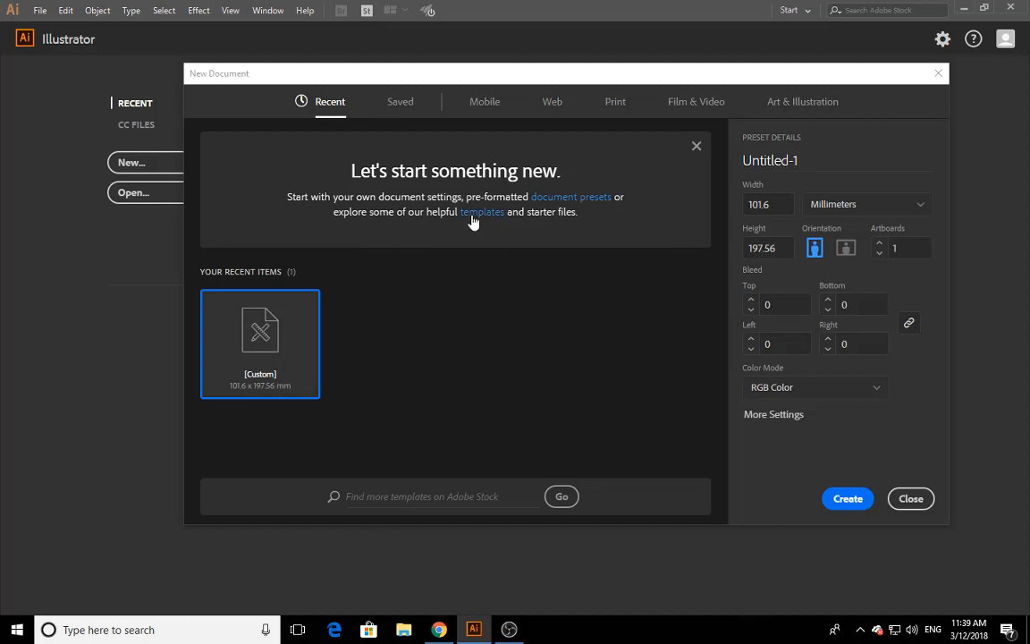
- Browse the Saved, Mobile, Web, Print and Film & Video presets, and settle on the Art & Illustration Postcard preset
{"action": "left_click", "coordinate": [404, 104]}
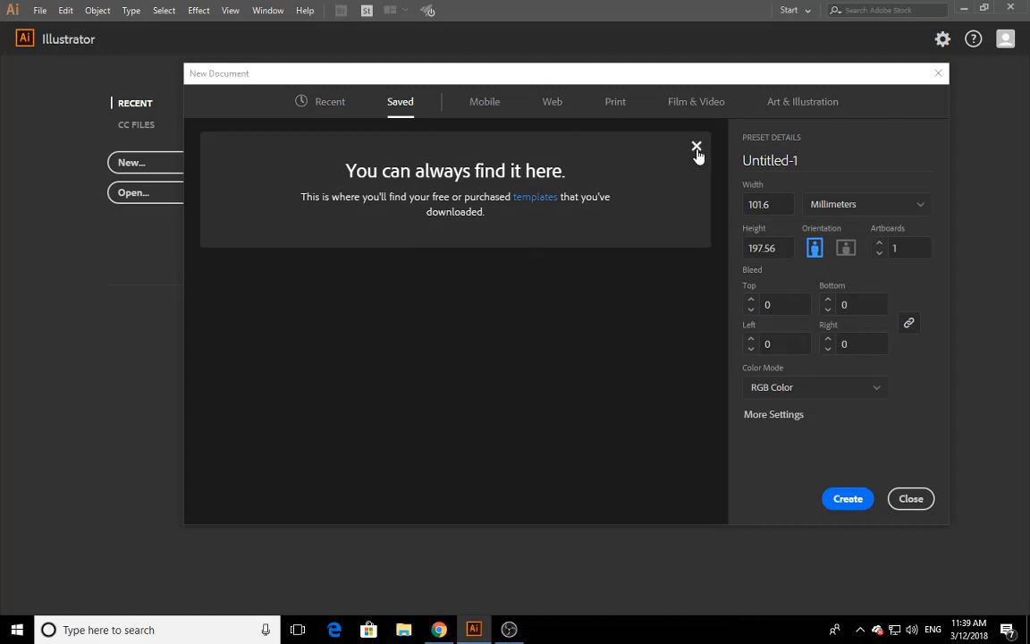
{"action": "left_click", "coordinate": [490, 103]}
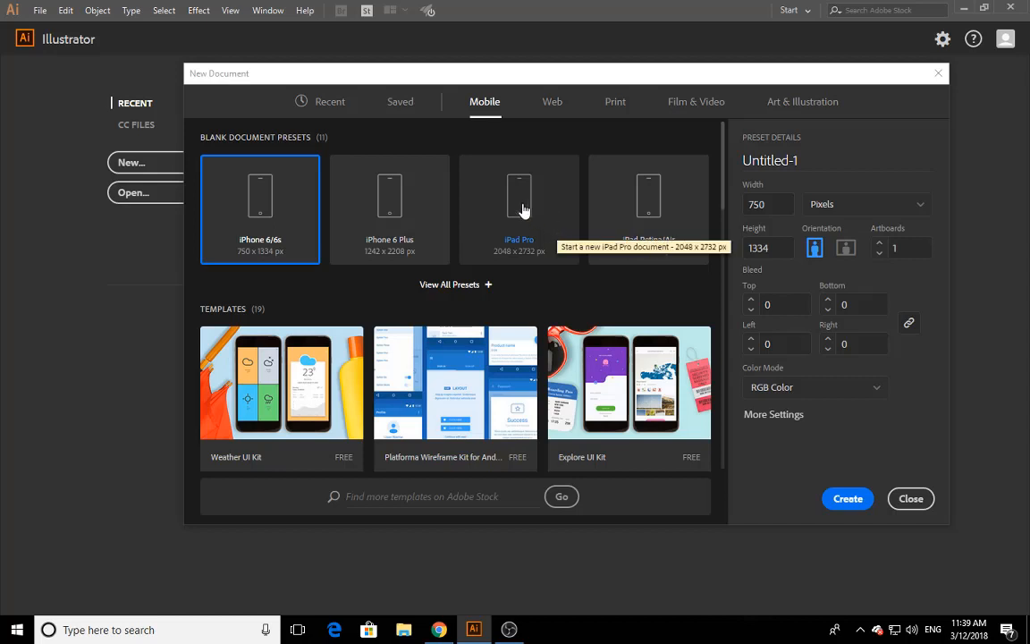
{"action": "left_click", "coordinate": [554, 109]}
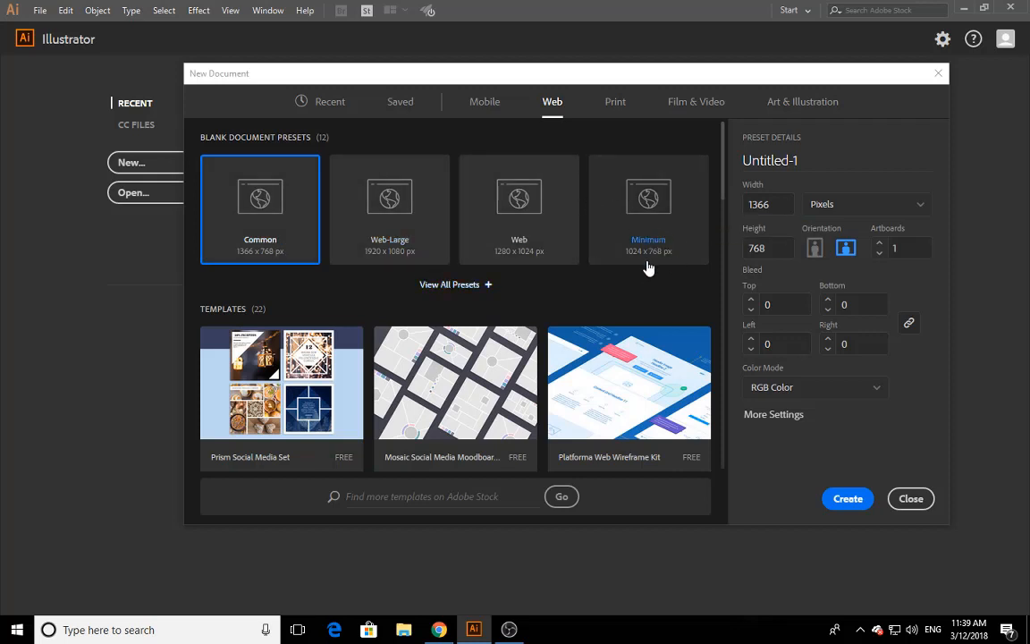
{"action": "left_click", "coordinate": [616, 107]}
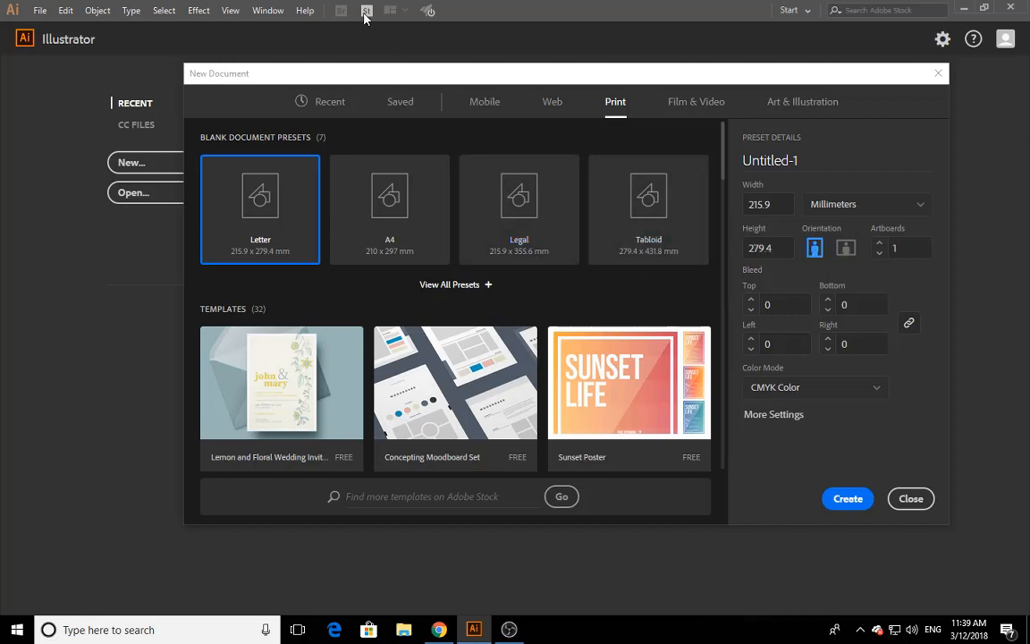
{"action": "left_click", "coordinate": [694, 107]}
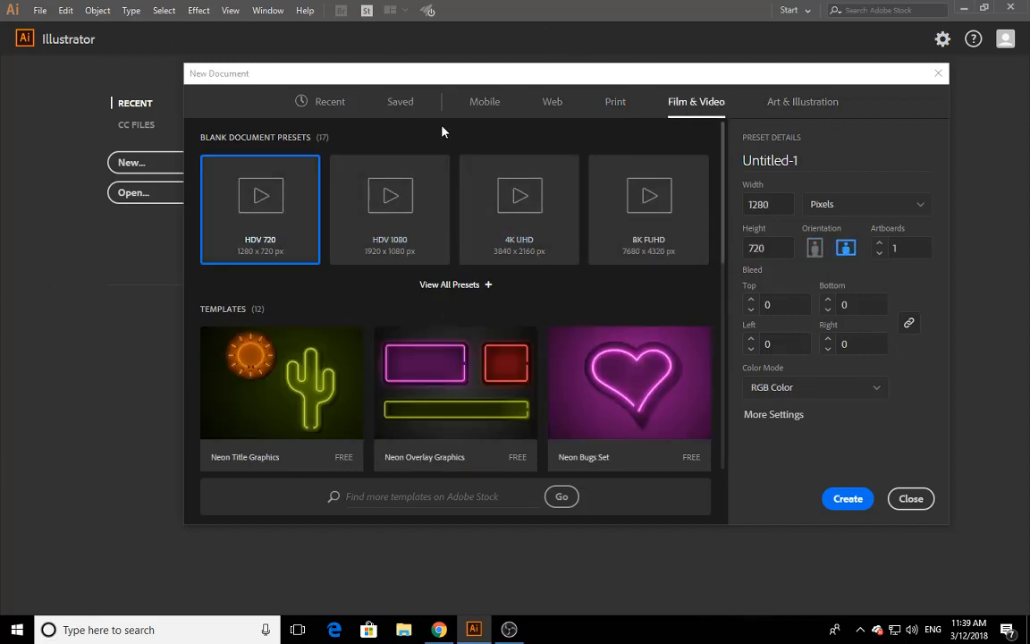
{"action": "left_click", "coordinate": [795, 101]}
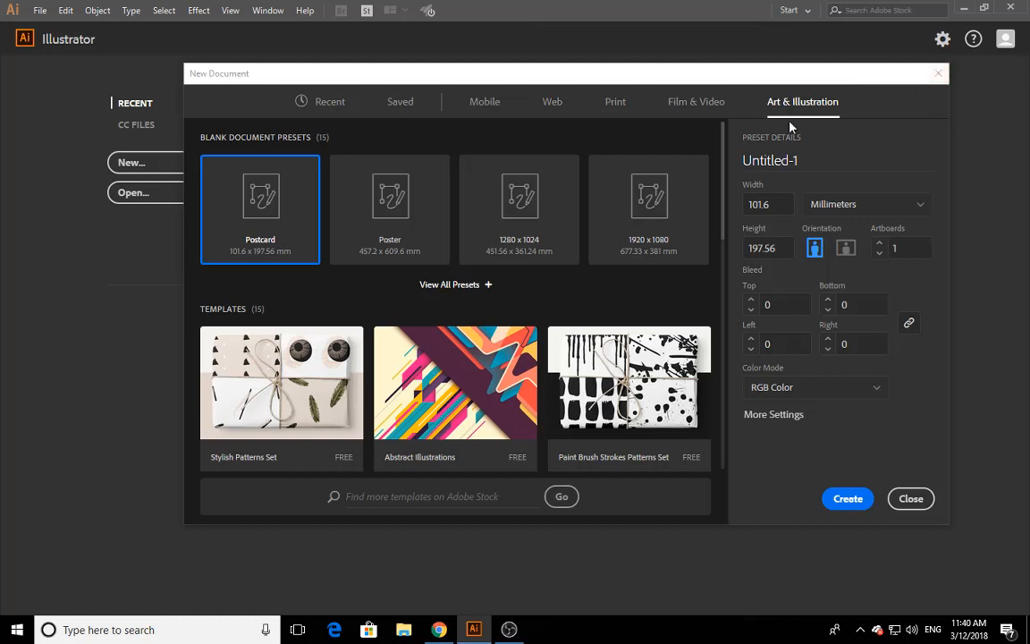
{"action": "left_click_drag", "start_coordinate": [813, 163], "coordinate": [706, 185]}
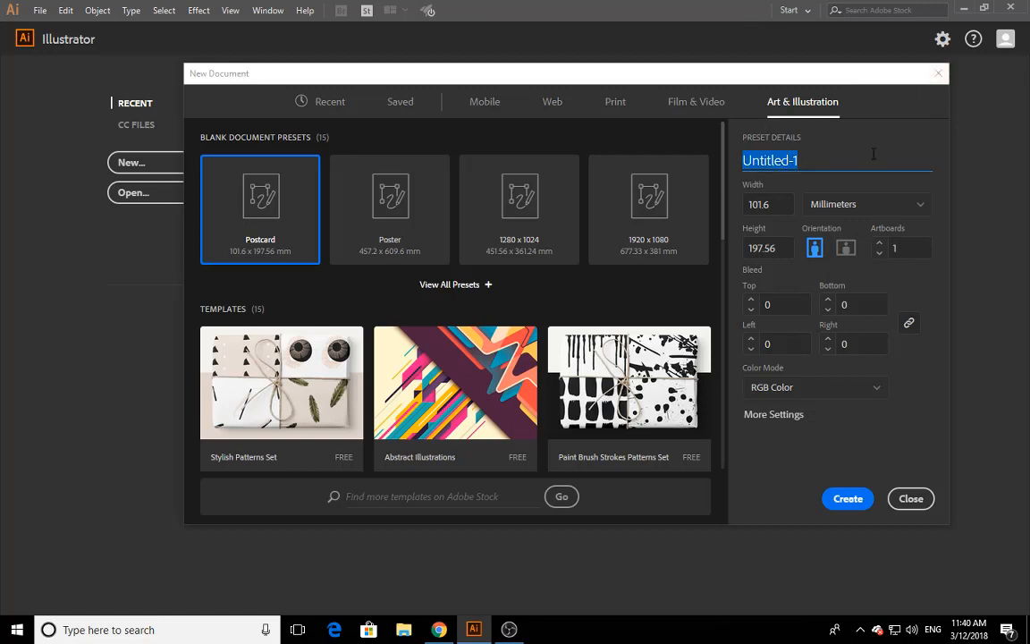
{"action": "type", "text": "Test"}
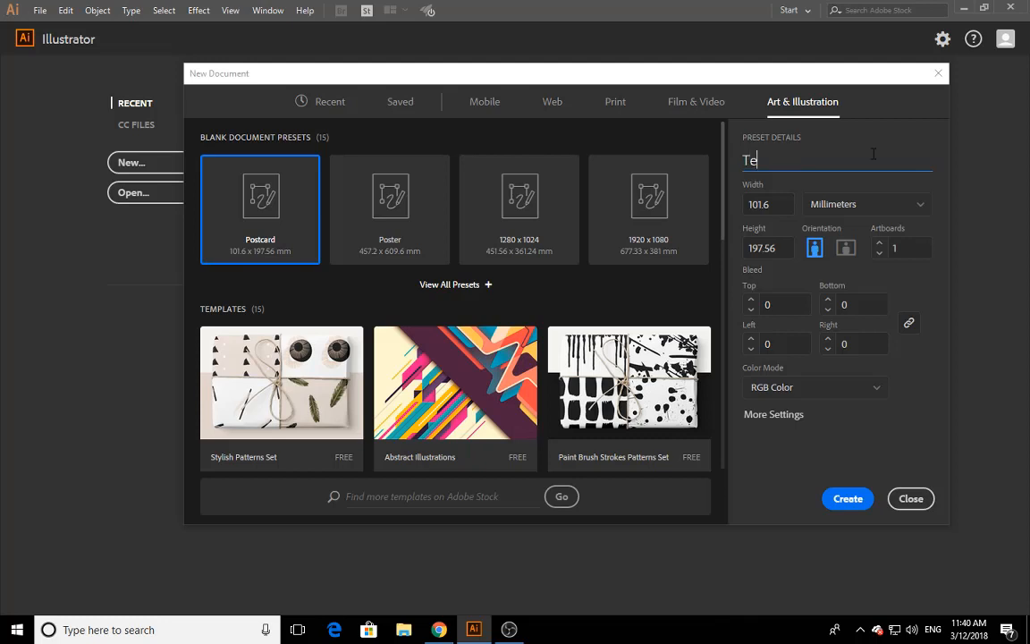
{"action": "key", "text": "BackSpace"}
{"action": "key", "text": "BackSpace"}
{"action": "key", "text": "BackSpace"}
{"action": "key", "text": "BackSpace"}
{"action": "left_click", "coordinate": [931, 323]}
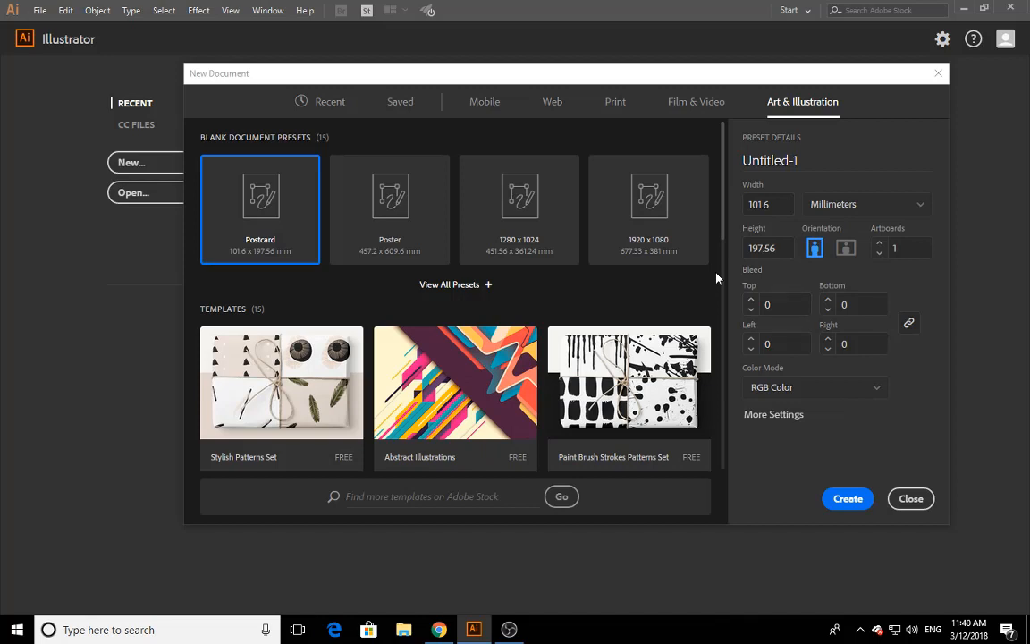
- Check the new document's measurement unit choices and its RGB and CMYK color mode choices
{"action": "left_click", "coordinate": [870, 212]}
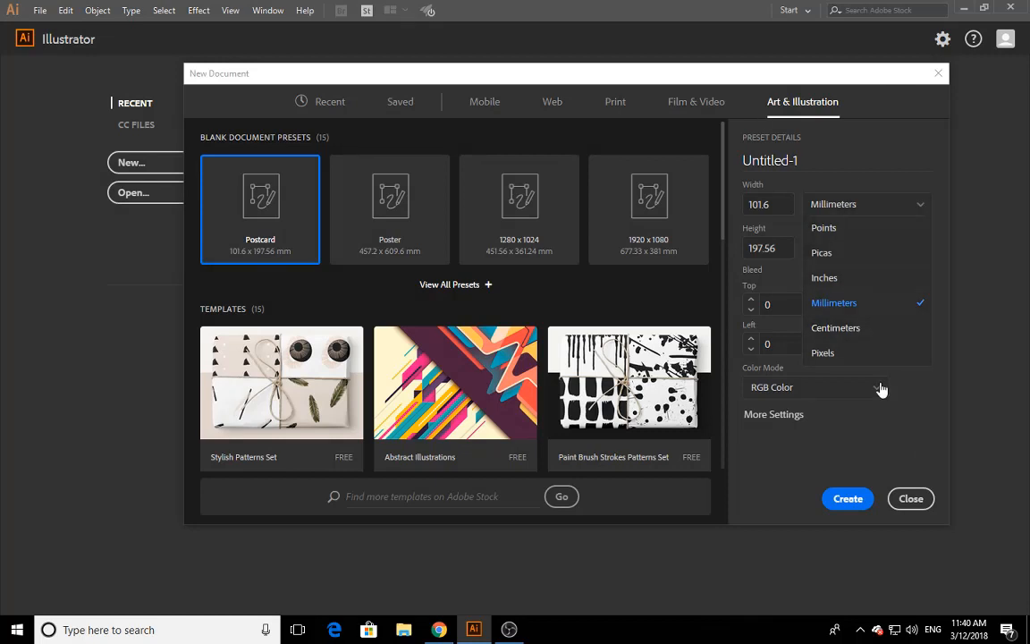
{"action": "left_click", "coordinate": [829, 414]}
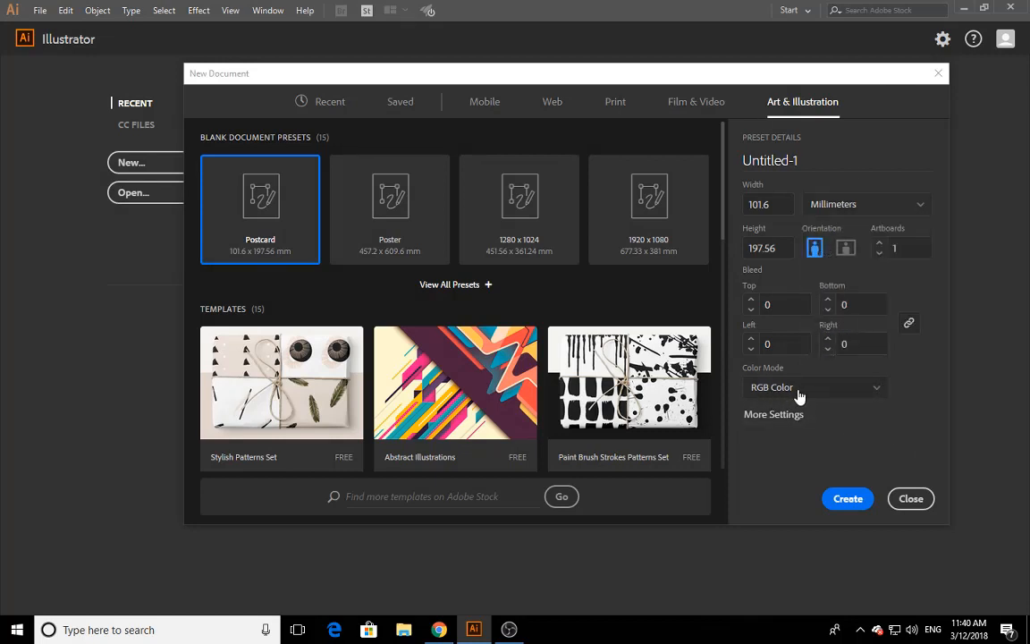
{"action": "left_click", "coordinate": [803, 396]}
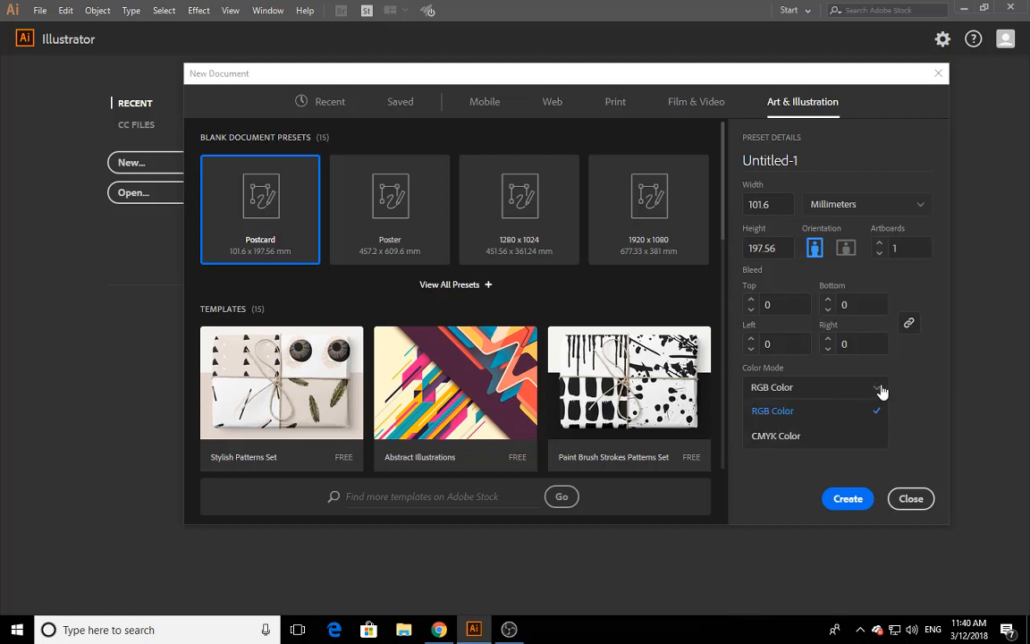
{"action": "left_click", "coordinate": [905, 414]}
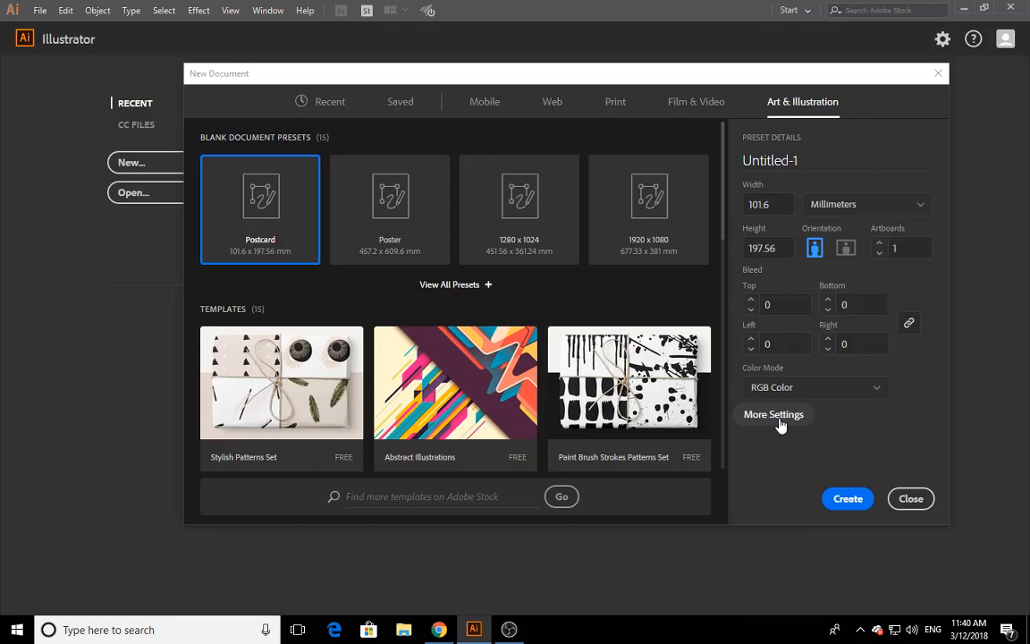
- Review the additional settings of the new document, including profile, bleed and raster effects, and cancel out of them
{"action": "left_click", "coordinate": [775, 415]}
{"action": "left_click_drag", "start_coordinate": [453, 130], "coordinate": [220, 165]}
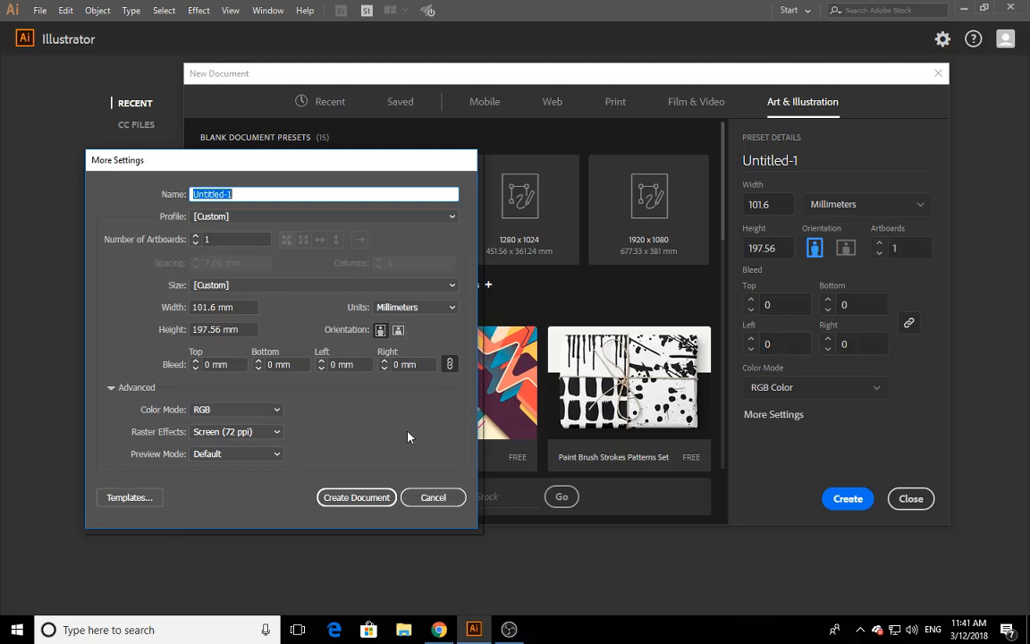
{"action": "left_click", "coordinate": [435, 499]}
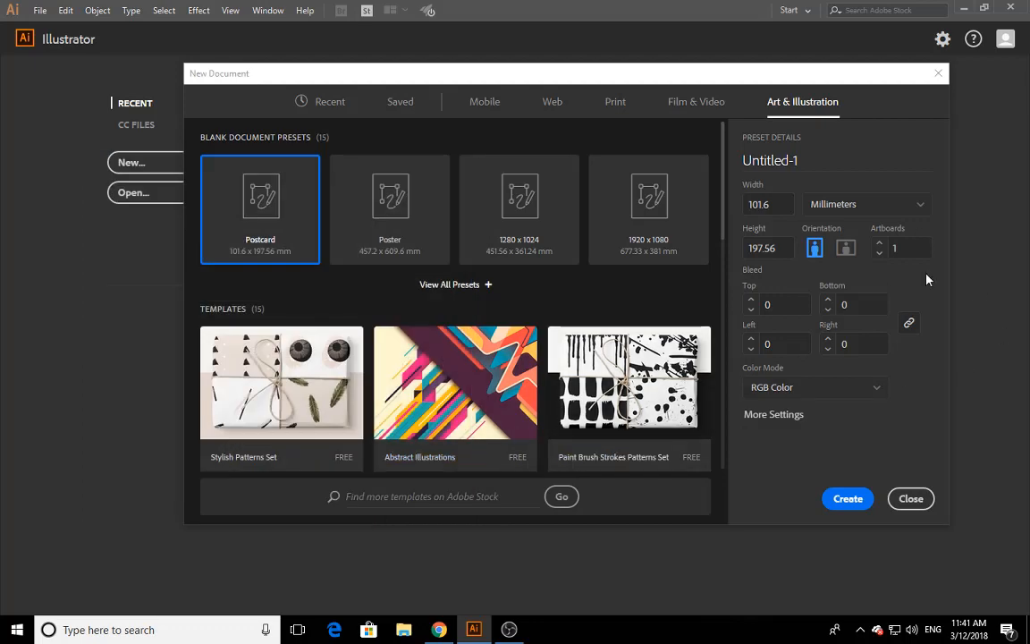
- Create the 101.6 x 197.56 mm portrait document with one artboard in RGB color
{"action": "left_click", "coordinate": [850, 499]}
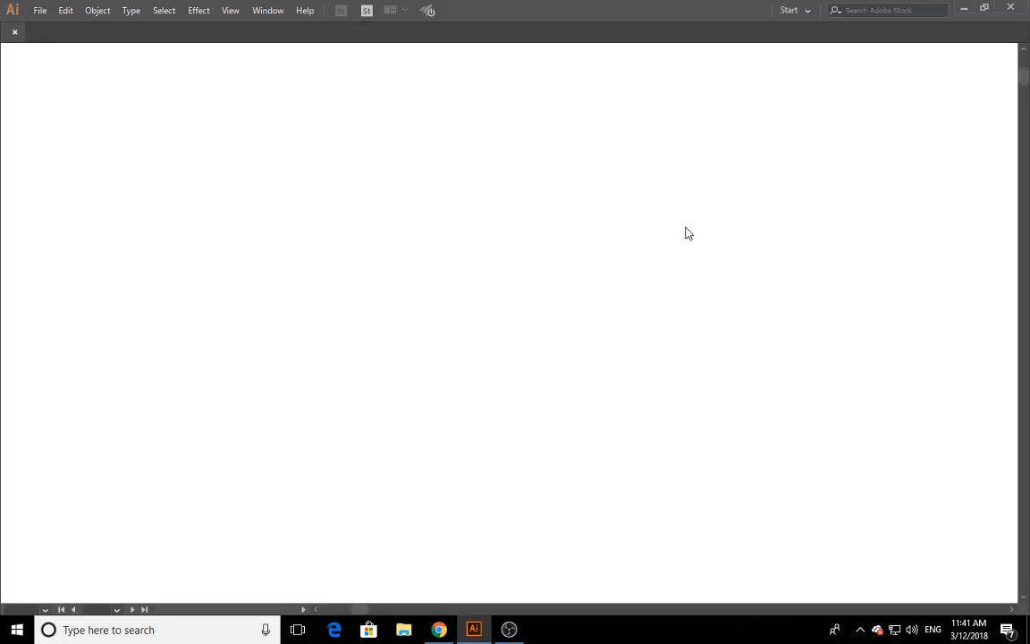
{"action": "key", "text": "space"}
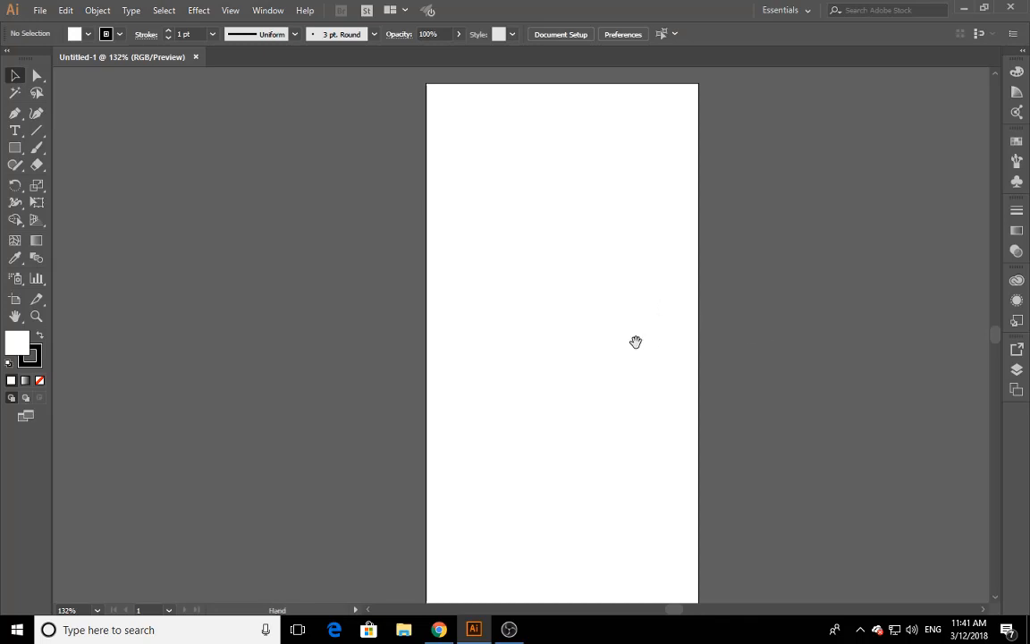
{"action": "left_click_drag", "start_coordinate": [637, 343], "coordinate": [581, 338]}
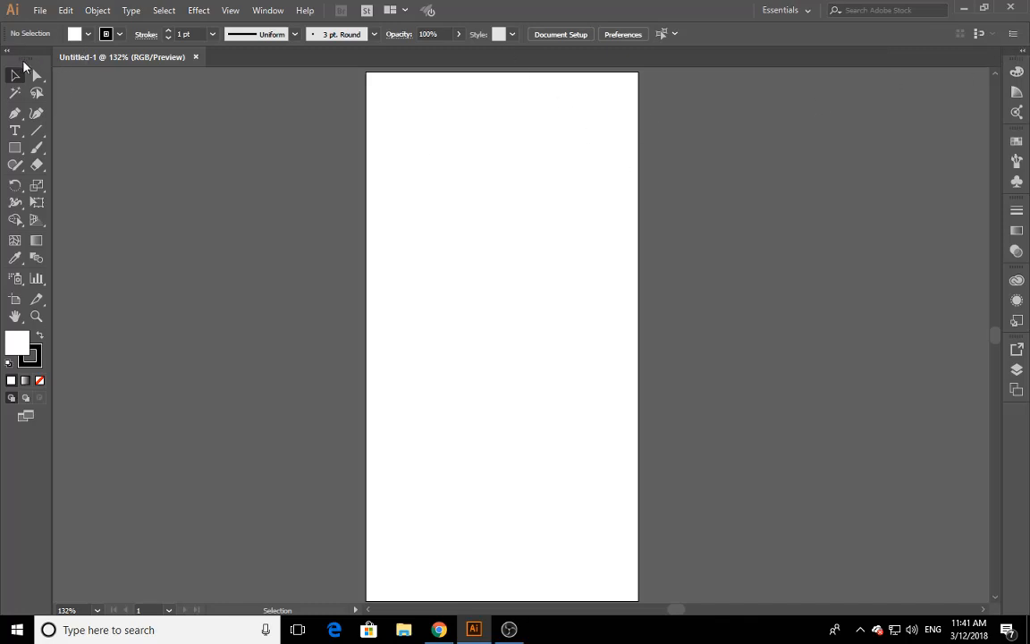
- Look at the Color Guide's shades and tints, and collapse it again
{"action": "left_click_drag", "start_coordinate": [38, 62], "coordinate": [16, 91]}
{"action": "left_click", "coordinate": [1017, 97]}
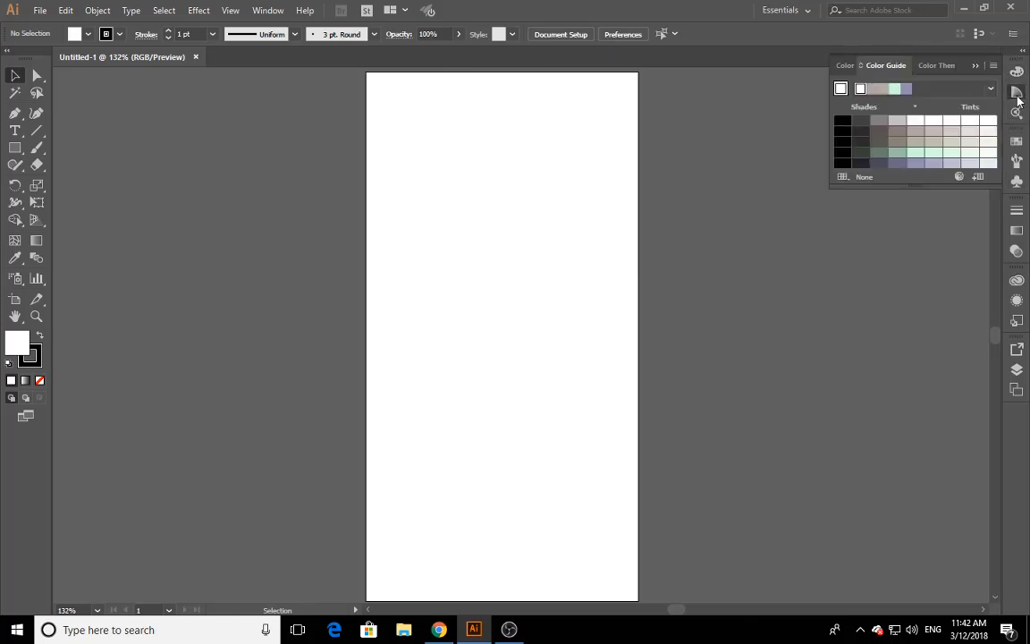
{"action": "left_click", "coordinate": [977, 65]}
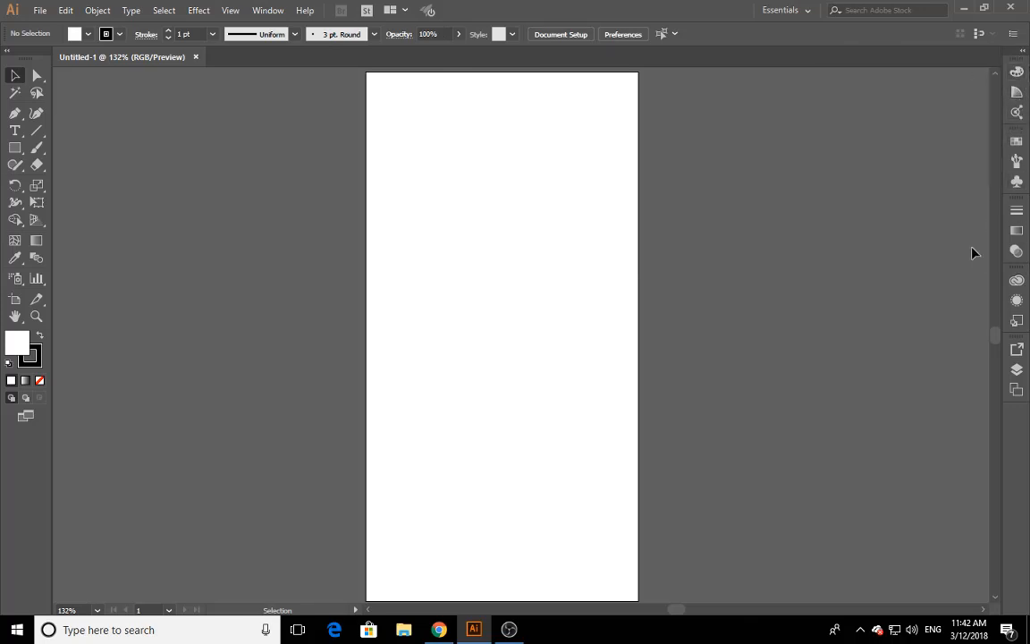
- Expand the collapsed dock, look at Color Themes, and show the color spectrum
{"action": "left_click", "coordinate": [1024, 55]}
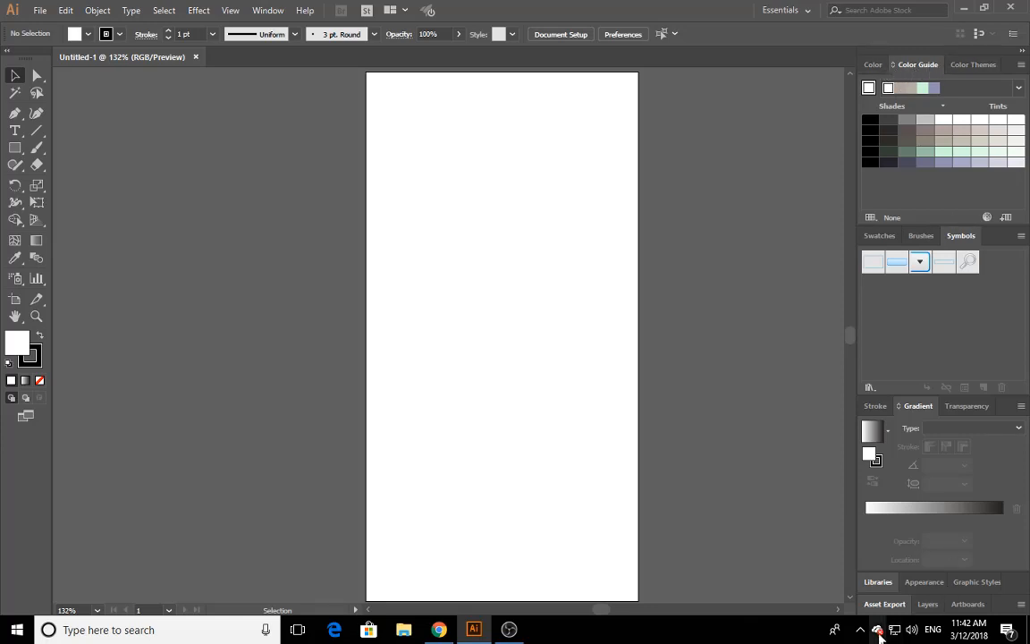
{"action": "left_click", "coordinate": [973, 64]}
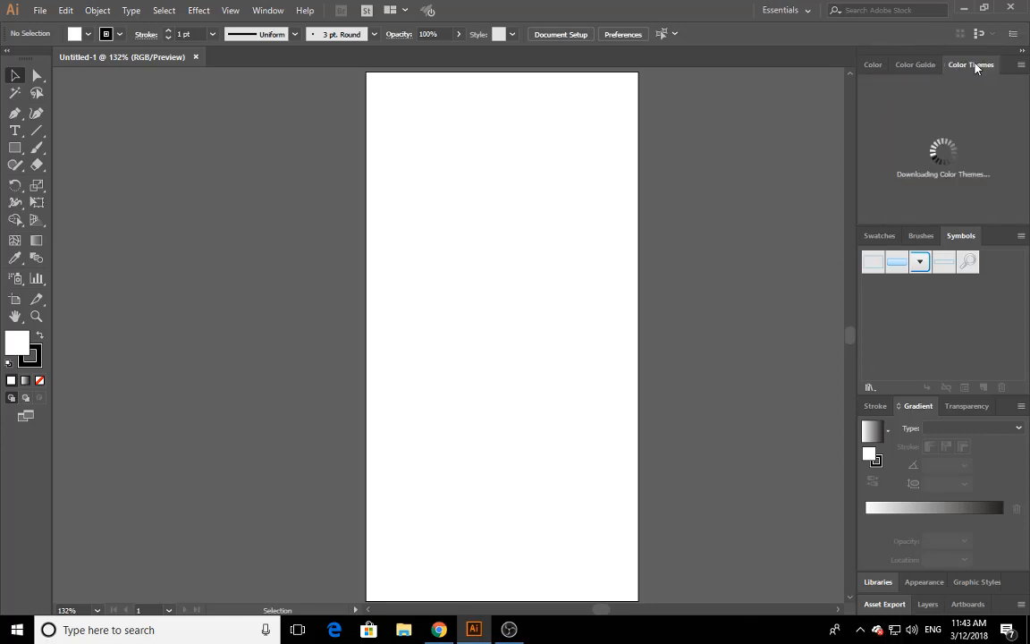
{"action": "left_click", "coordinate": [874, 66]}
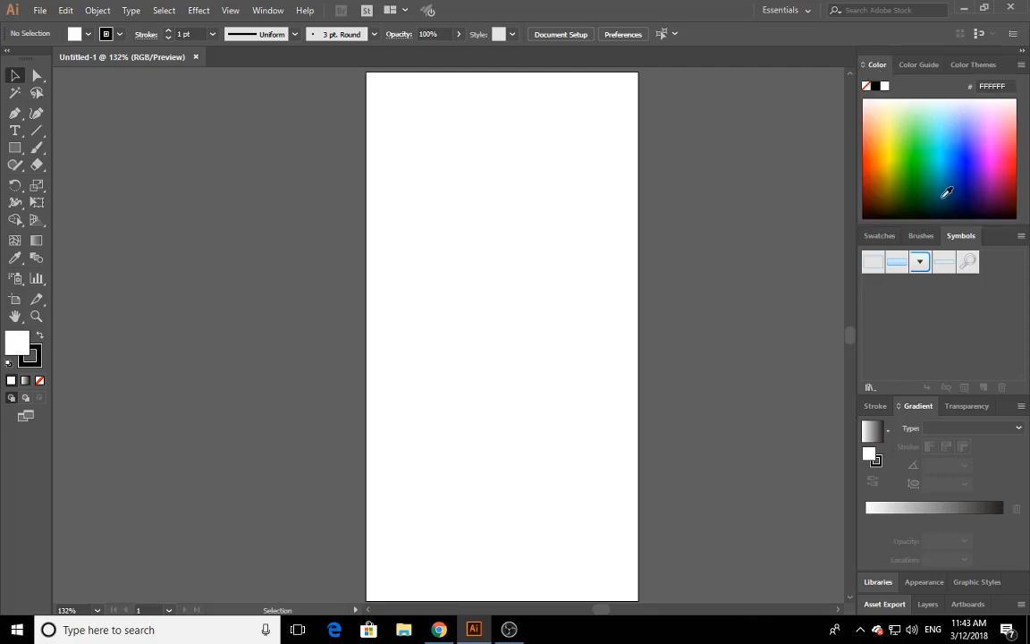
- Look through the swatches, brushes, symbols, stroke and gradient options in the expanded dock
{"action": "left_click", "coordinate": [880, 236]}
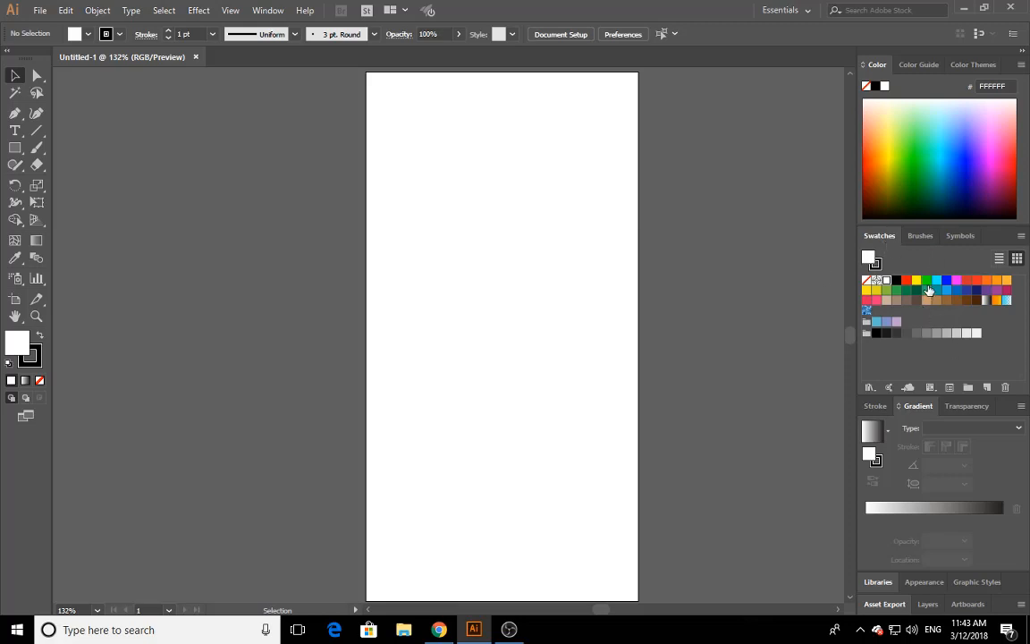
{"action": "left_click", "coordinate": [921, 236]}
{"action": "left_click", "coordinate": [961, 235]}
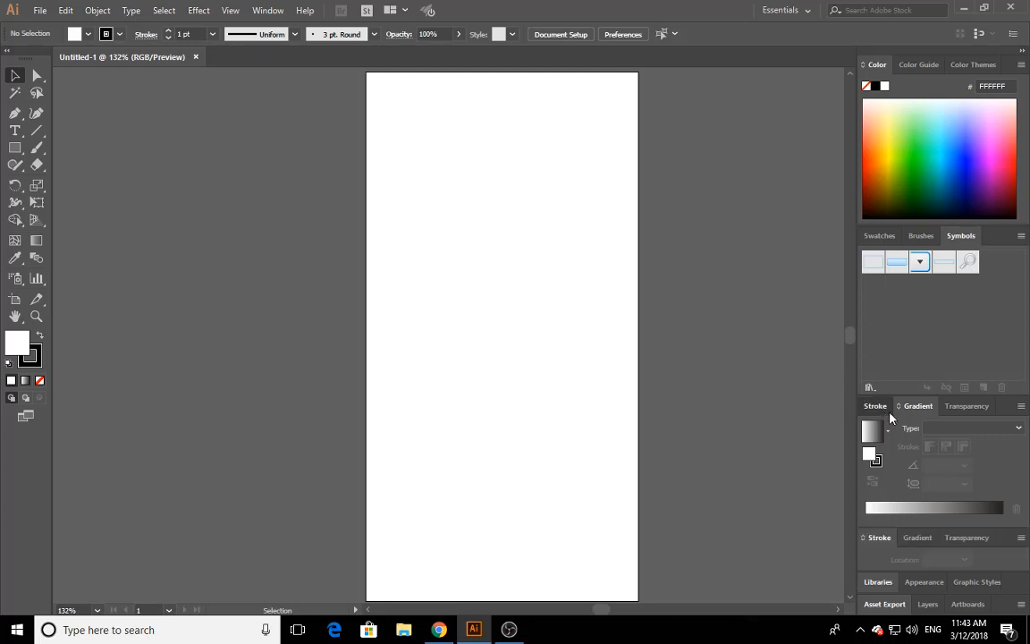
{"action": "left_click", "coordinate": [879, 407]}
{"action": "left_click", "coordinate": [919, 537]}
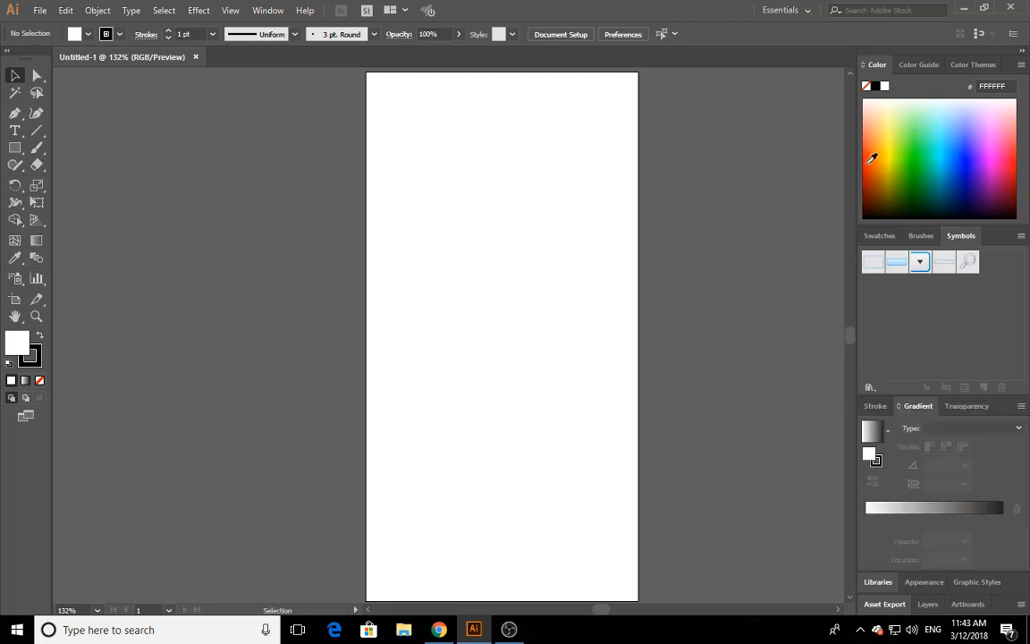
- Collapse and re-expand the panel dock, and detach the Color Themes panel from it and close it
{"action": "left_click", "coordinate": [1023, 52]}
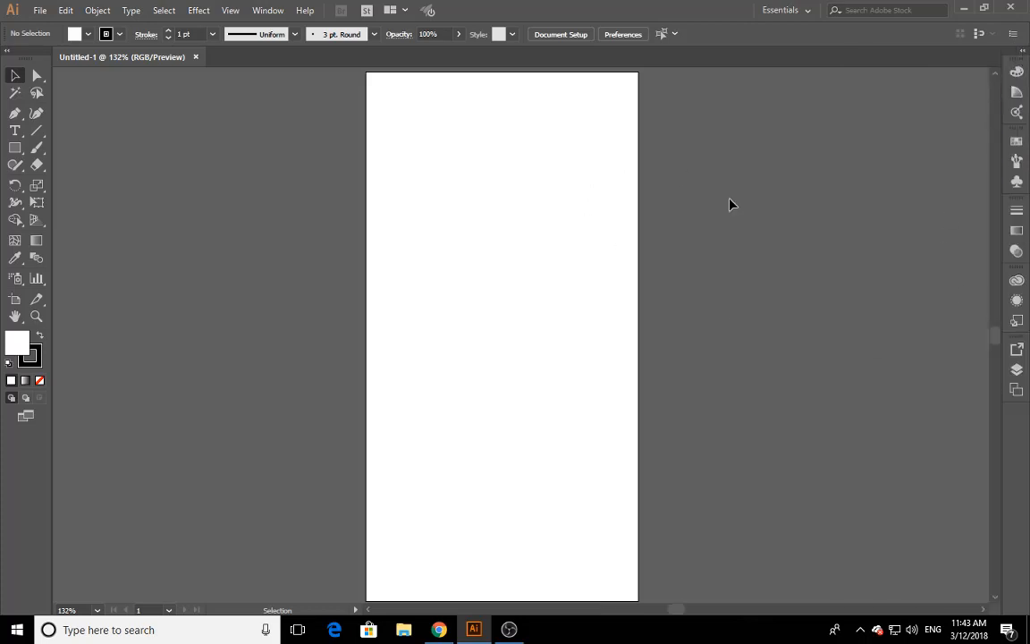
{"action": "left_click", "coordinate": [1023, 52]}
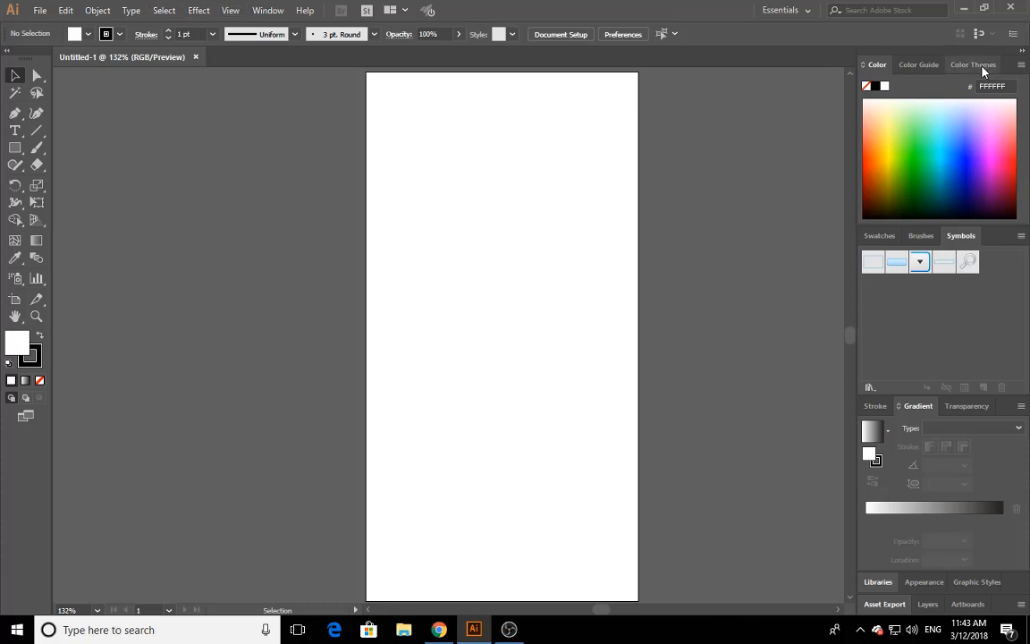
{"action": "left_click_drag", "start_coordinate": [975, 64], "coordinate": [593, 168]}
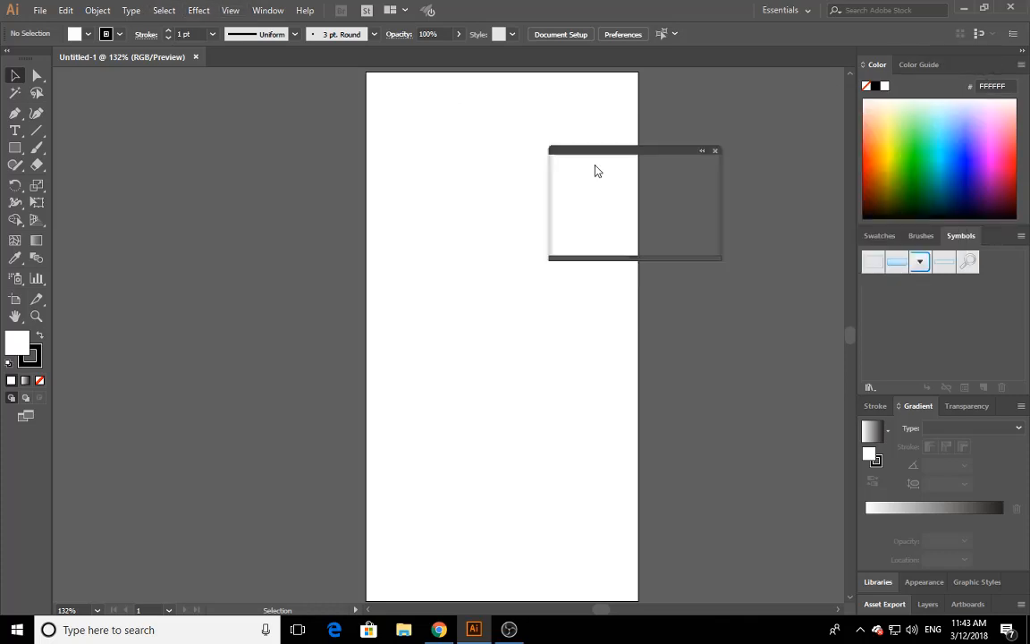
{"action": "left_click", "coordinate": [716, 151]}
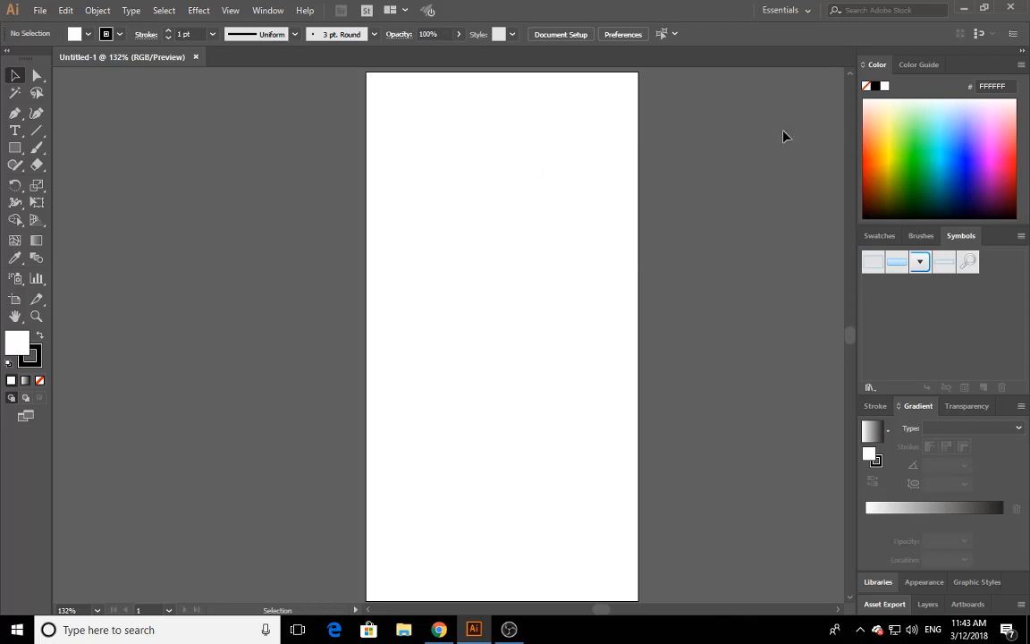
- Look over the list of available panels, and pull the Stroke panel out of the dock and close it
{"action": "left_click", "coordinate": [269, 10]}
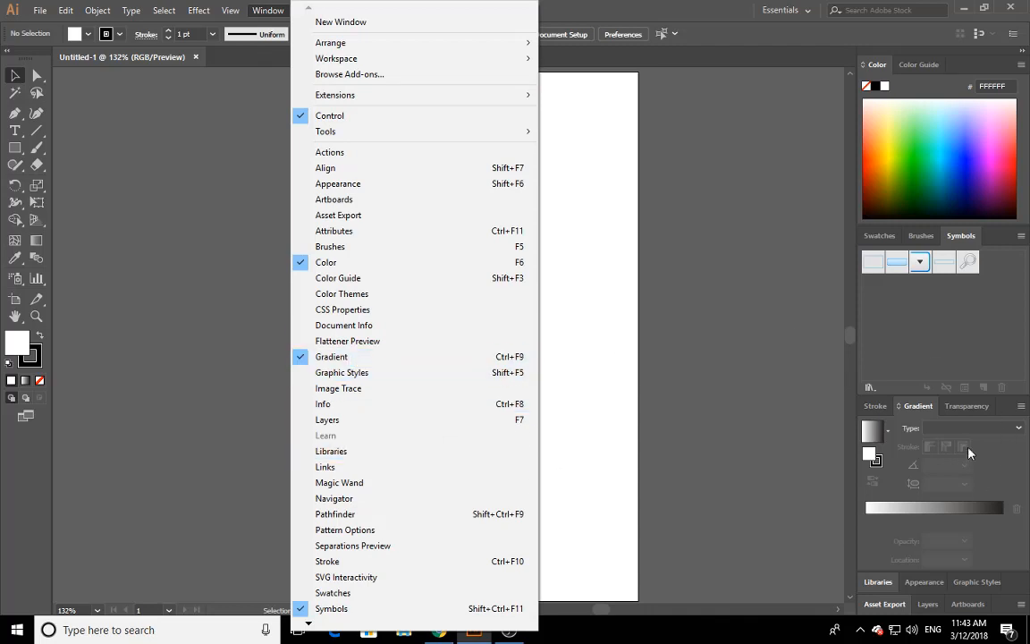
{"action": "left_click", "coordinate": [875, 407]}
{"action": "left_click", "coordinate": [916, 537]}
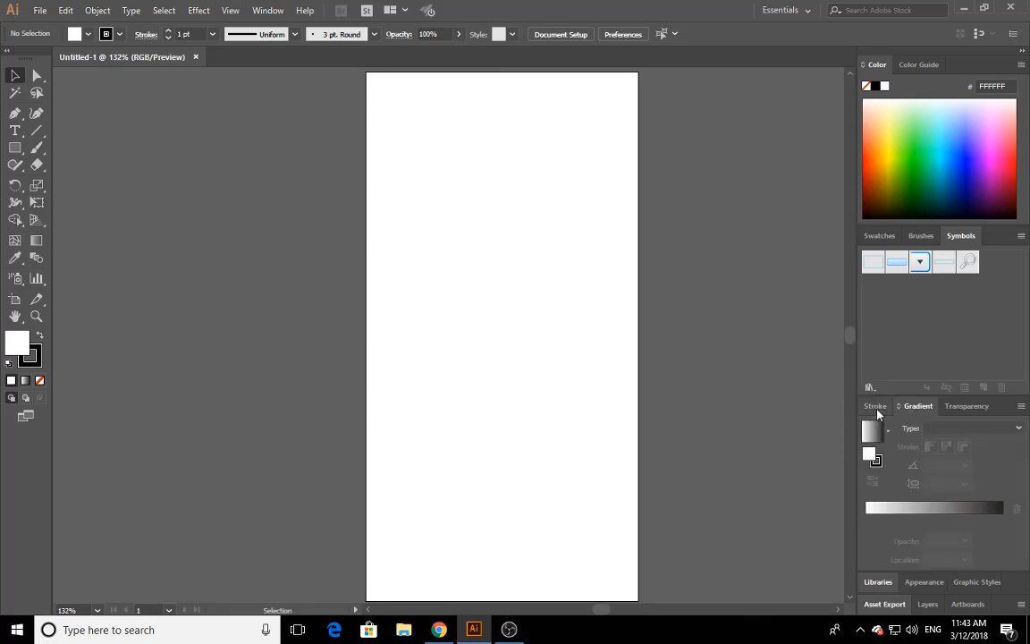
{"action": "mouse_move", "coordinate": [875, 406]}
{"action": "left_mouse_down"}
{"action": "mouse_move", "coordinate": [581, 297]}
{"action": "mouse_move", "coordinate": [557, 253]}
{"action": "left_mouse_up"}
{"action": "left_click", "coordinate": [700, 248]}
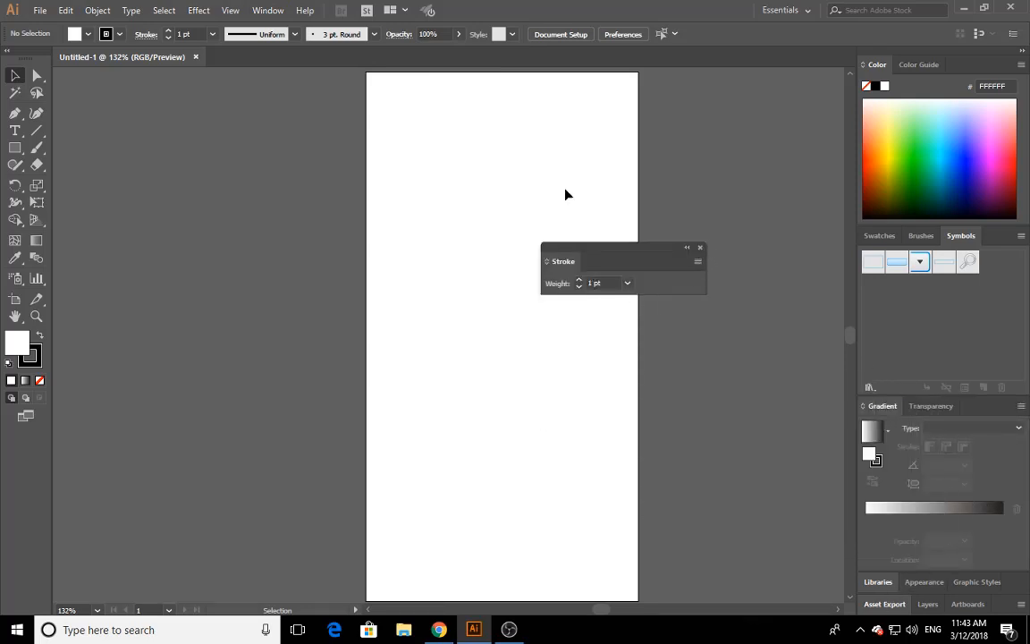
- Reopen the floating Stroke panel, move it off the artboard's lower right side, and close it again
{"action": "left_click", "coordinate": [267, 9]}
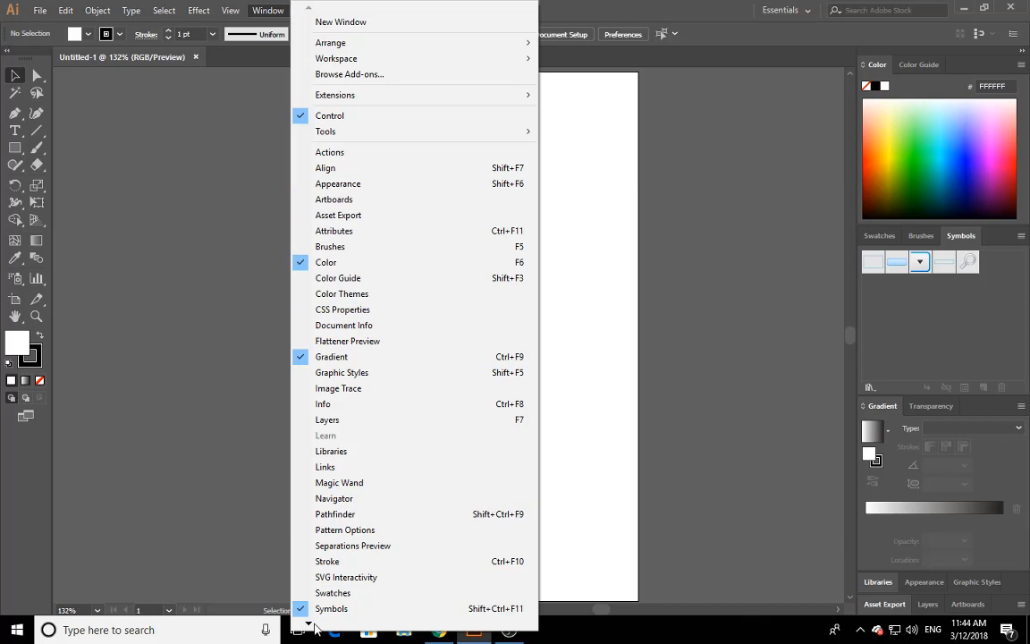
{"action": "mouse_move", "coordinate": [314, 625]}
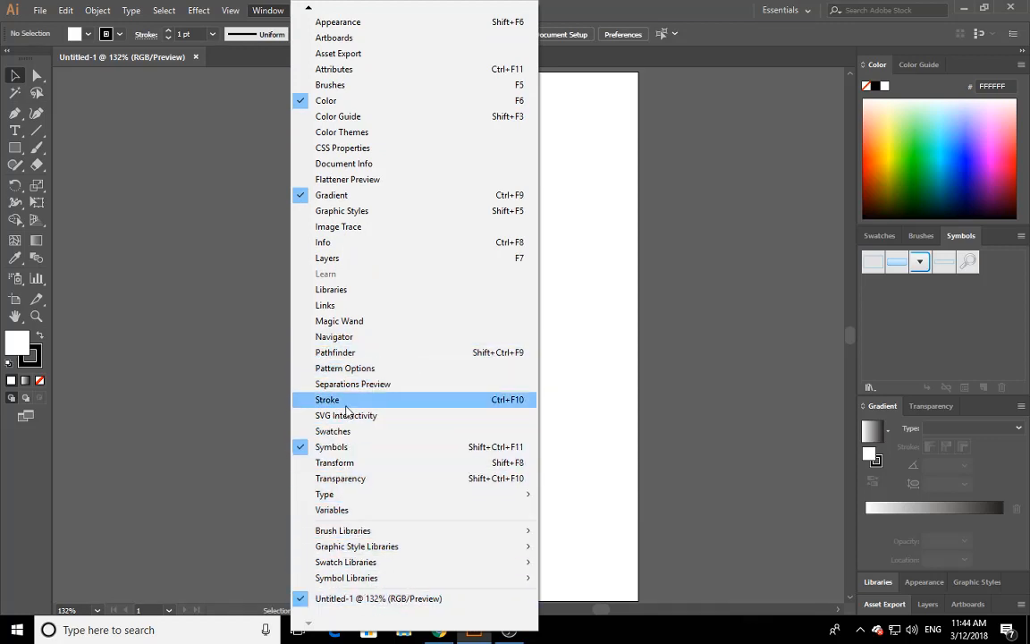
{"action": "left_click", "coordinate": [524, 404]}
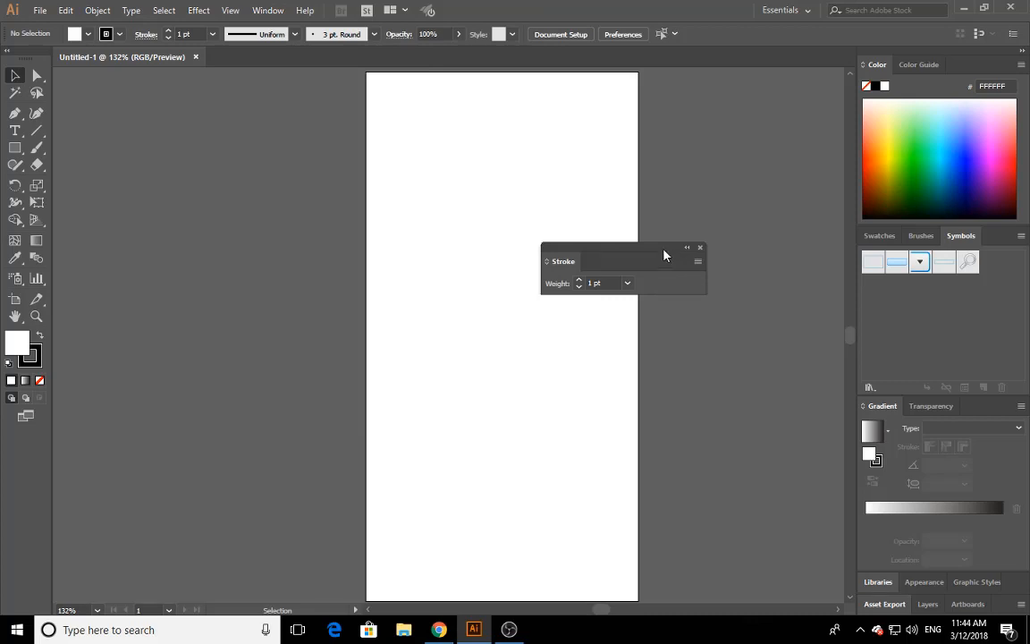
{"action": "mouse_move", "coordinate": [663, 256]}
{"action": "left_mouse_down"}
{"action": "mouse_move", "coordinate": [978, 429]}
{"action": "mouse_move", "coordinate": [729, 345]}
{"action": "left_mouse_up"}
{"action": "left_click", "coordinate": [786, 332]}
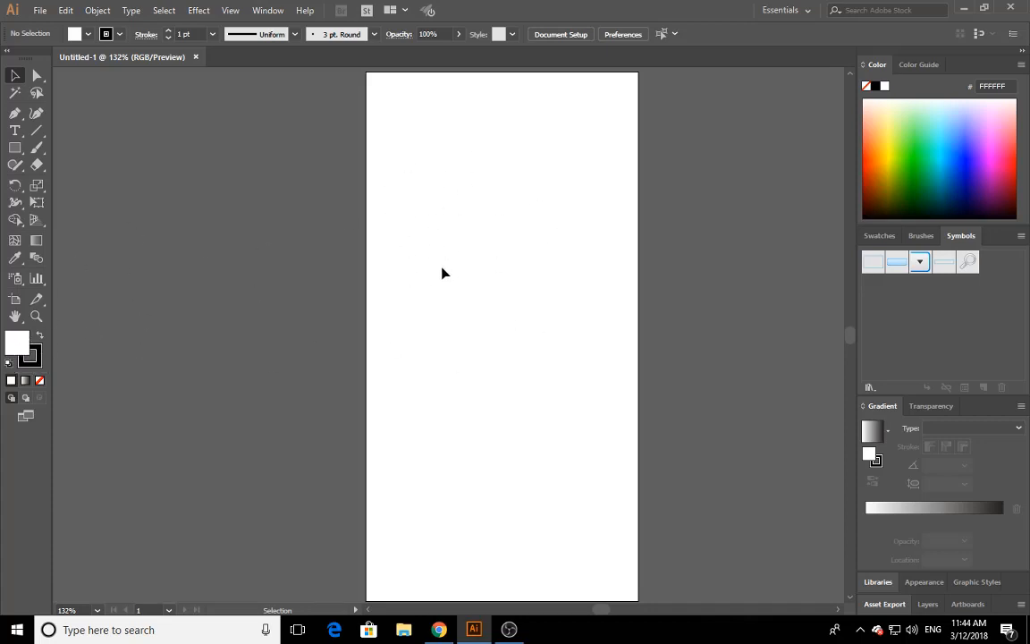
- Make the stroke and the fill active in turn, and swap their colors back and forth, ending with white fill and black stroke
{"action": "left_click", "coordinate": [33, 358]}
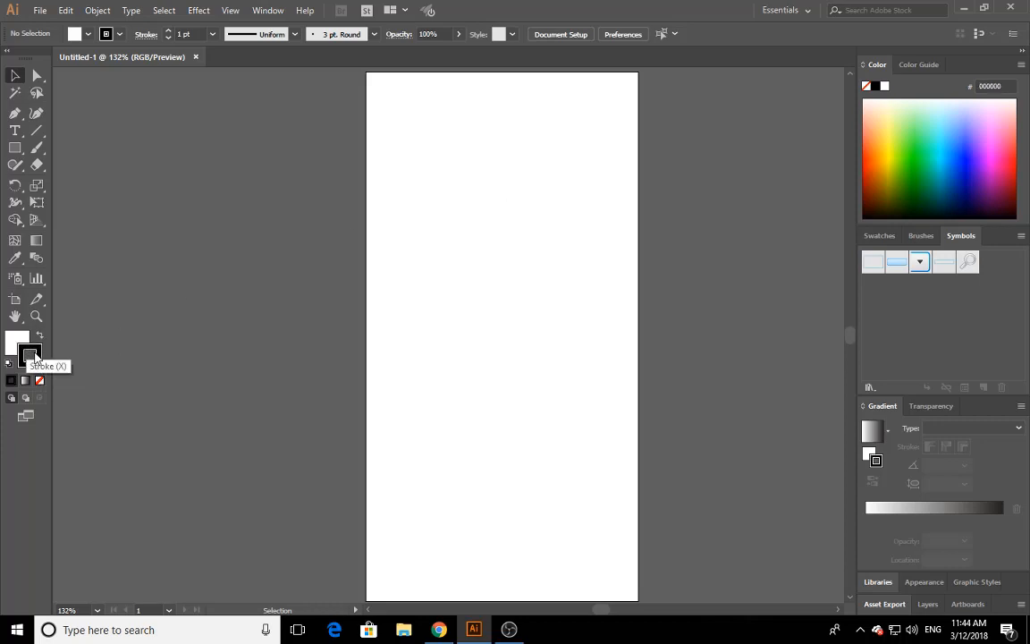
{"action": "left_click", "coordinate": [17, 340]}
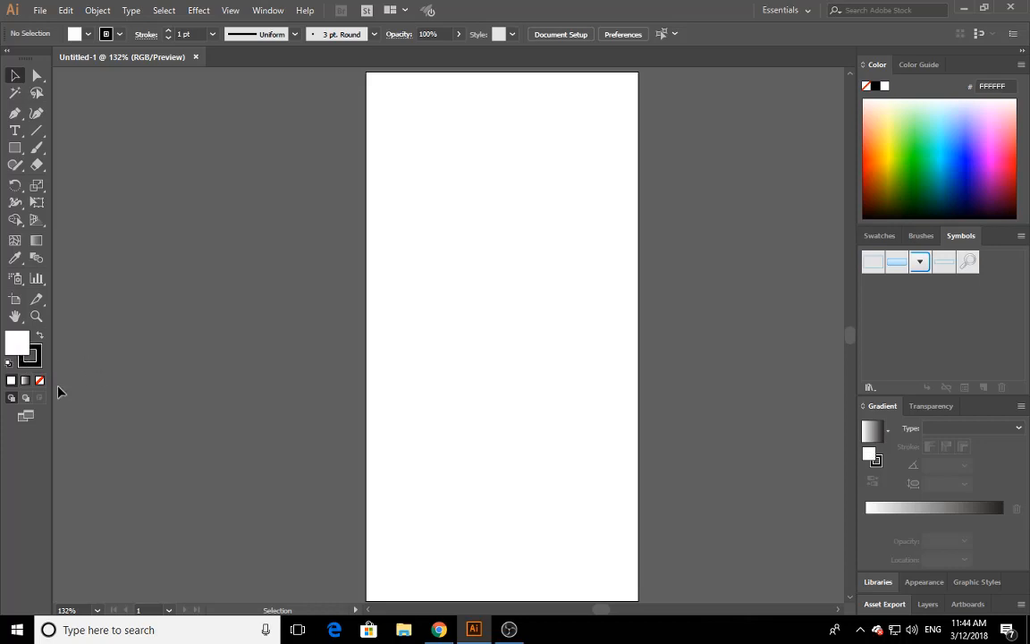
{"action": "left_click", "coordinate": [40, 337]}
{"action": "left_click", "coordinate": [41, 337]}
{"action": "left_click", "coordinate": [41, 337]}
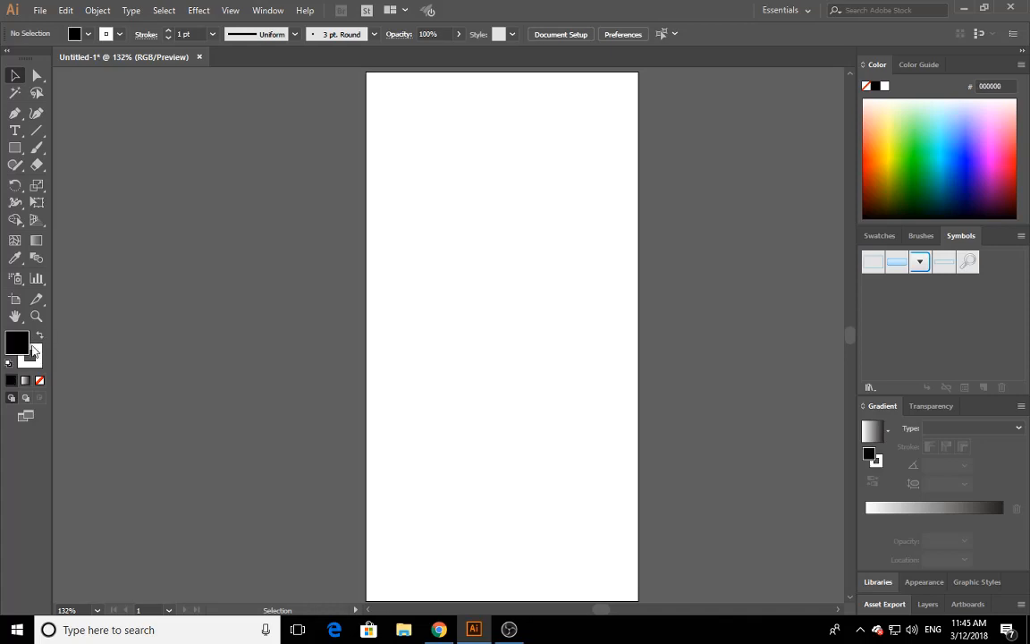
{"action": "left_click", "coordinate": [40, 338]}
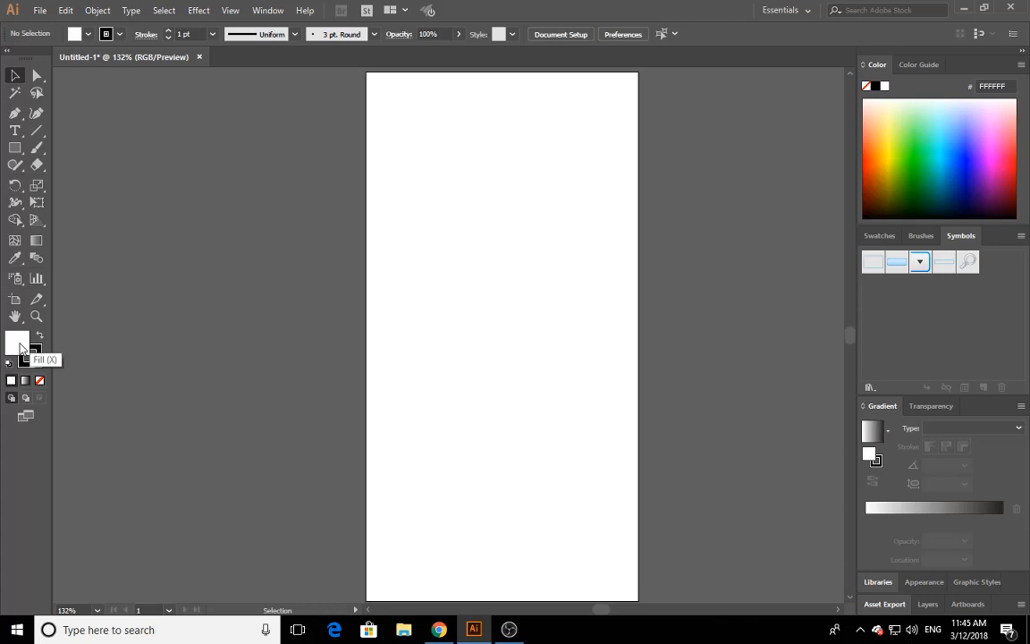
- Set the fill color to red F40000, and open the stroke color for editing and cancel it
{"action": "double_click", "coordinate": [19, 345]}
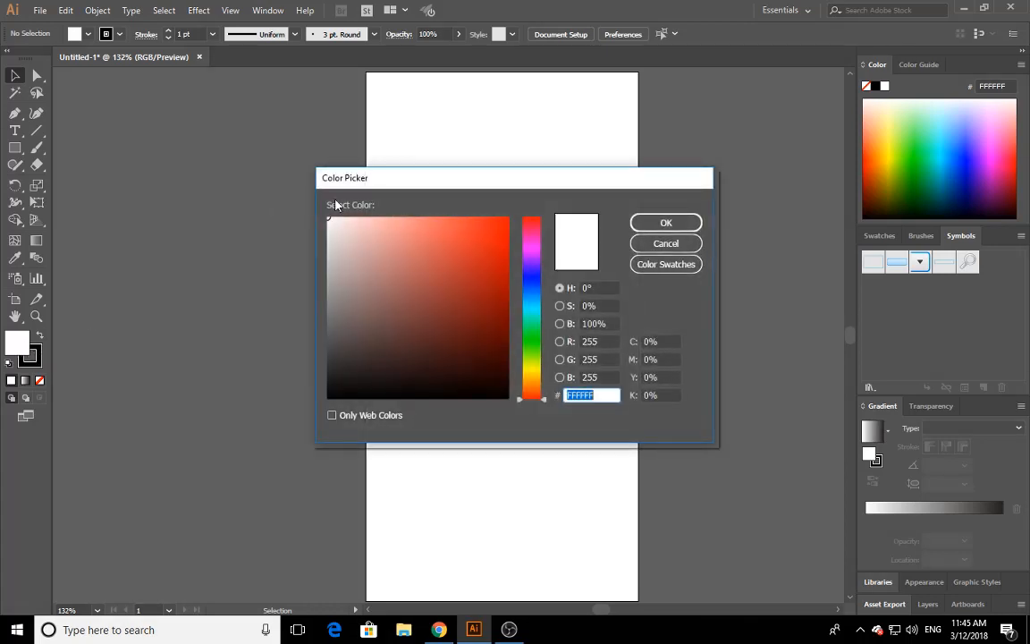
{"action": "left_click_drag", "start_coordinate": [444, 184], "coordinate": [266, 145]}
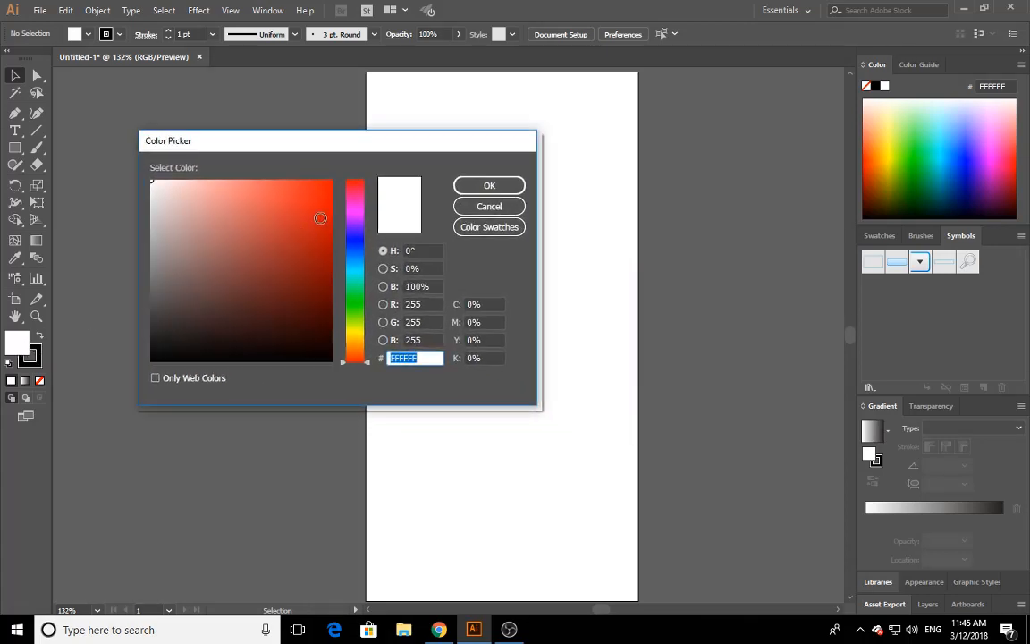
{"action": "left_click", "coordinate": [331, 187]}
{"action": "left_click", "coordinate": [489, 186]}
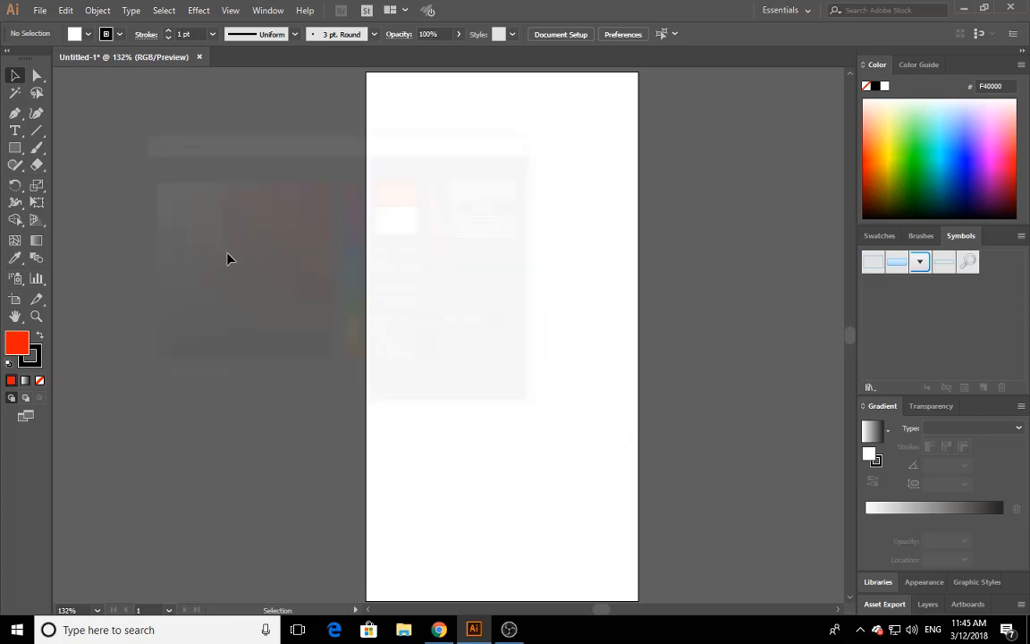
{"action": "double_click", "coordinate": [36, 357]}
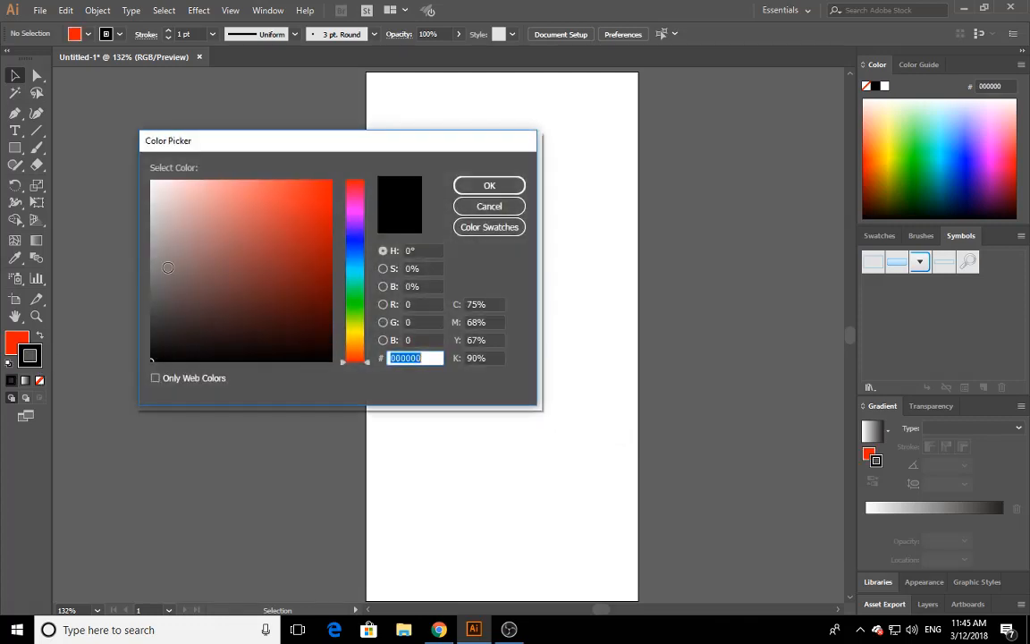
{"action": "key", "text": "Escape"}
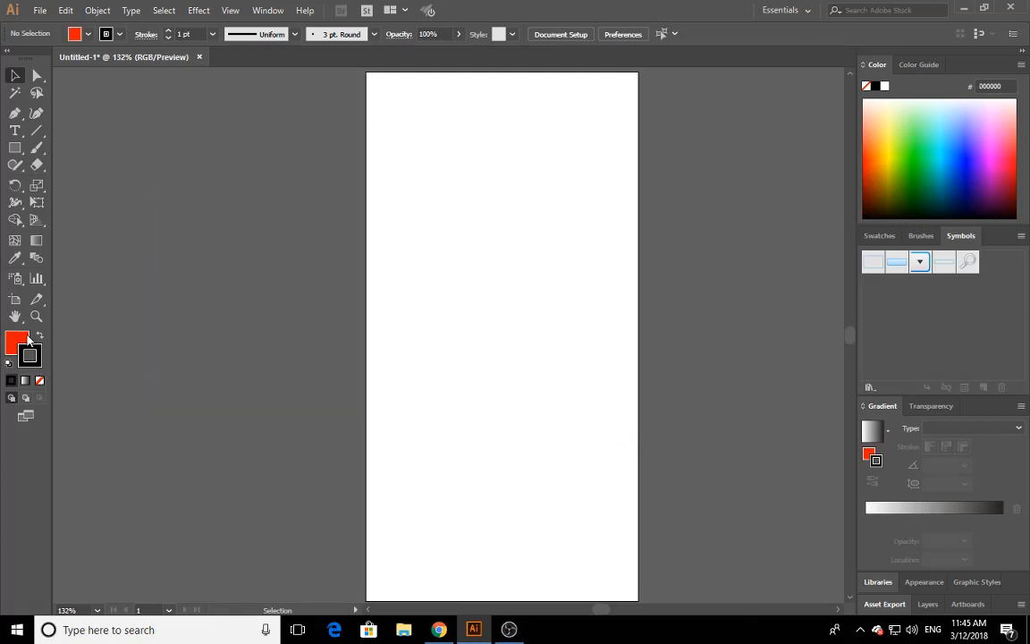
- Make the fill active, and swap the red fill with the black stroke and back again
{"action": "left_click", "coordinate": [26, 340]}
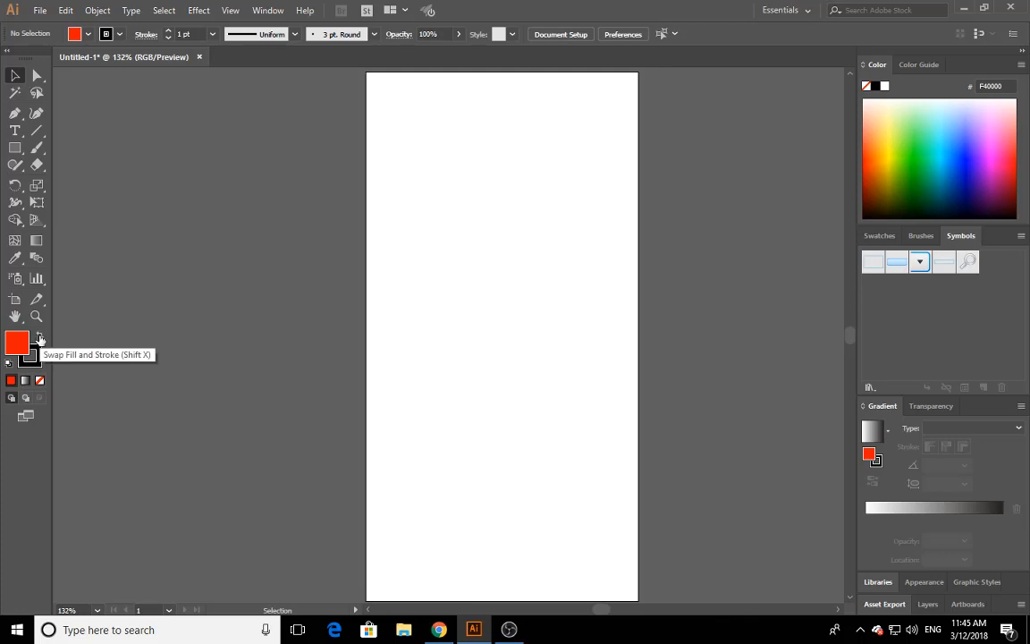
{"action": "left_click", "coordinate": [41, 339]}
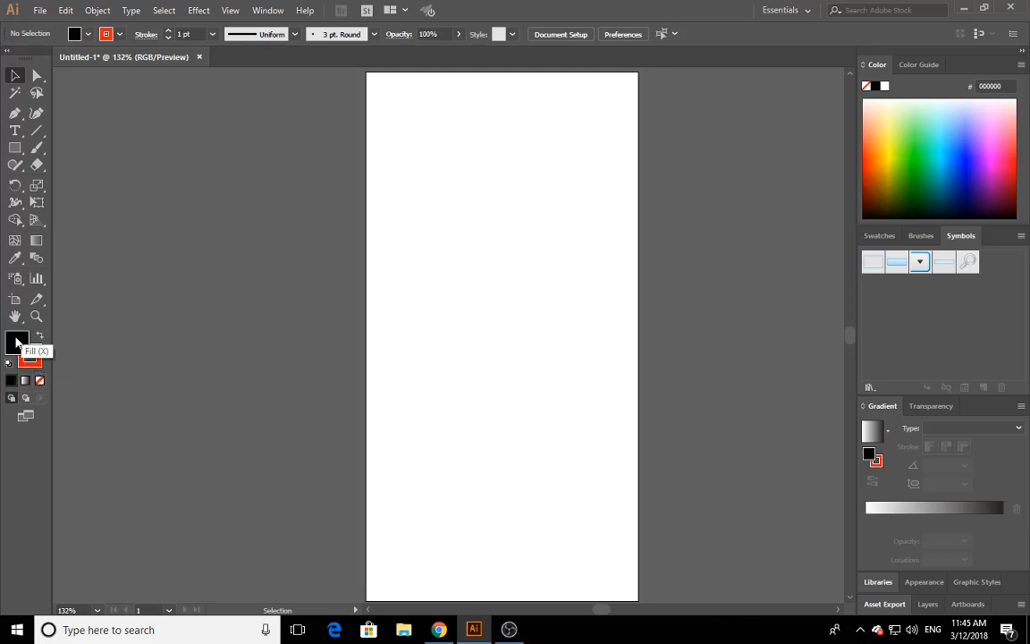
{"action": "left_click", "coordinate": [39, 338]}
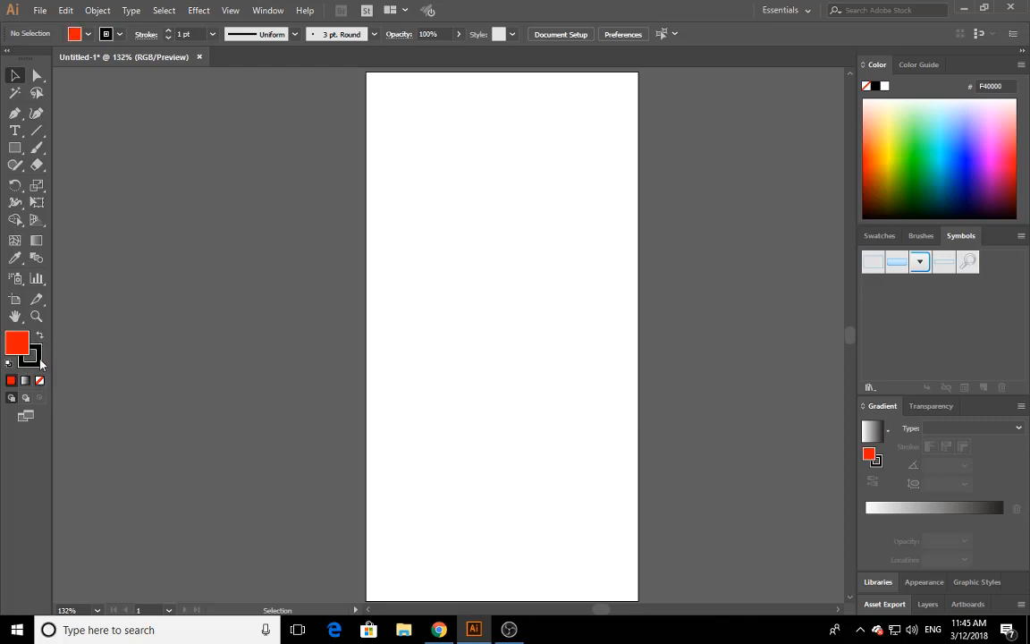
- Set the stroke to None and the fill to None
{"action": "left_click", "coordinate": [33, 363]}
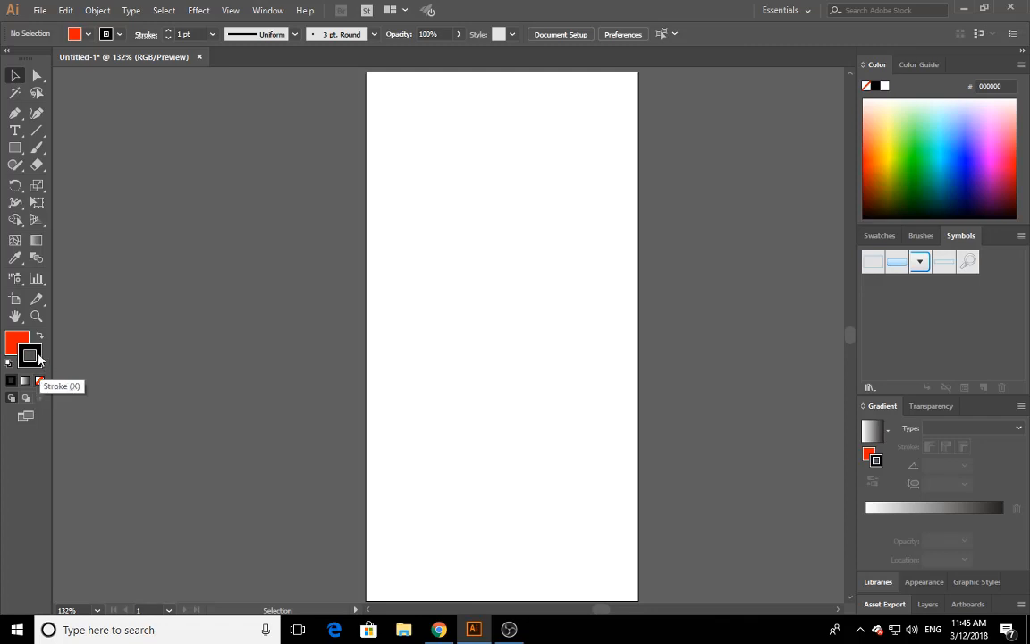
{"action": "left_click", "coordinate": [40, 383]}
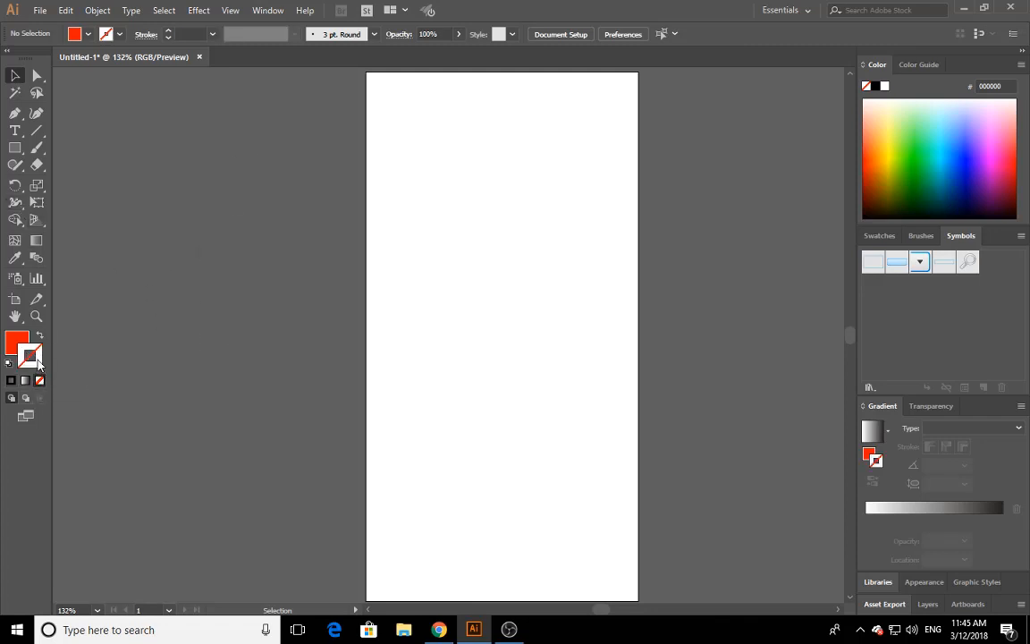
{"action": "left_click", "coordinate": [14, 342]}
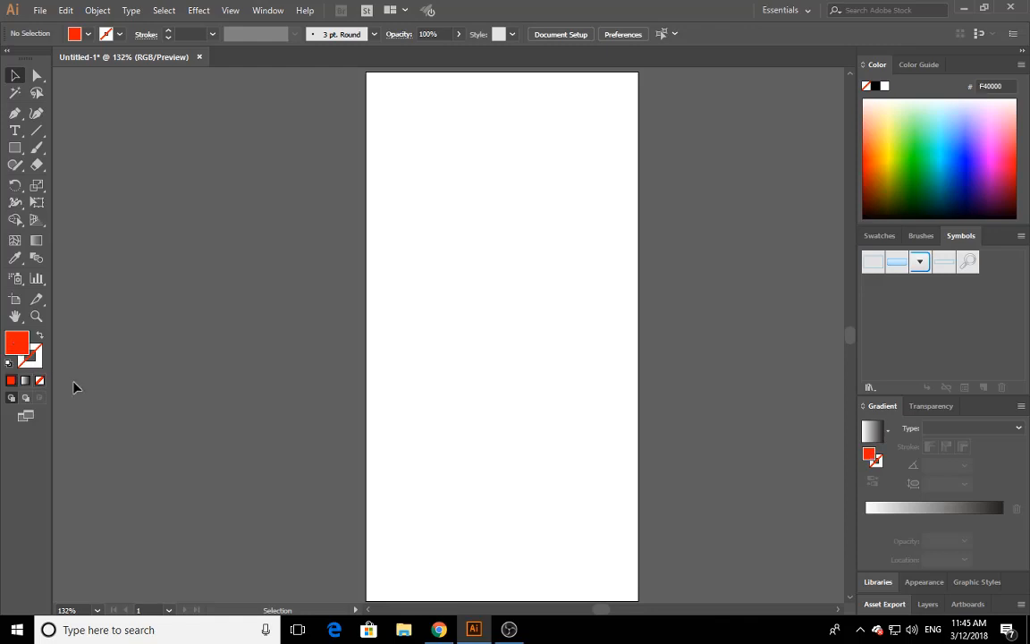
{"action": "left_click", "coordinate": [40, 381]}
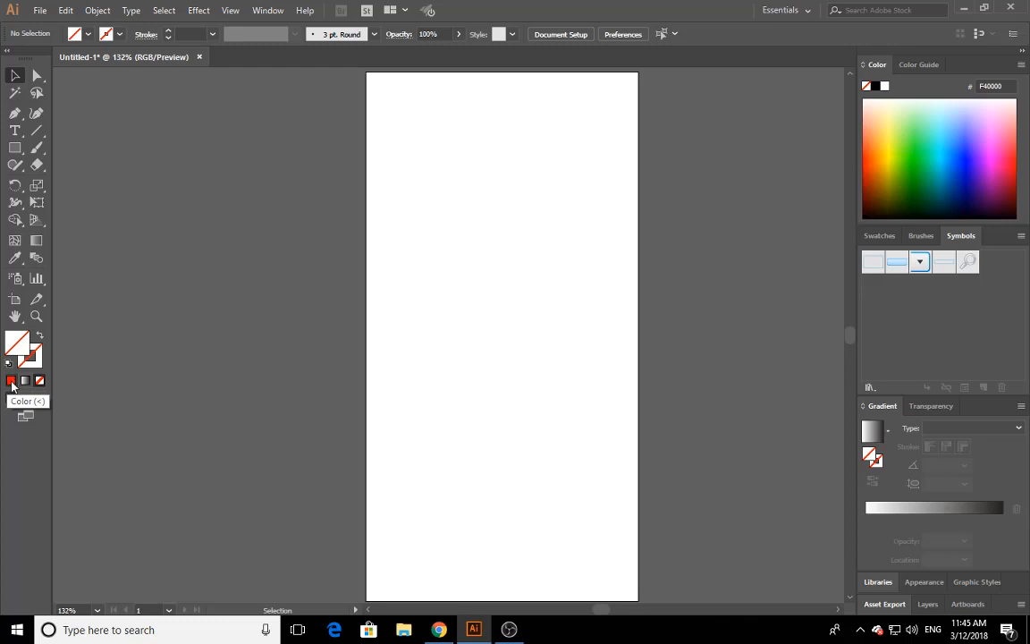
- Apply the last used solid red to both the fill and the stroke
{"action": "left_click", "coordinate": [11, 381]}
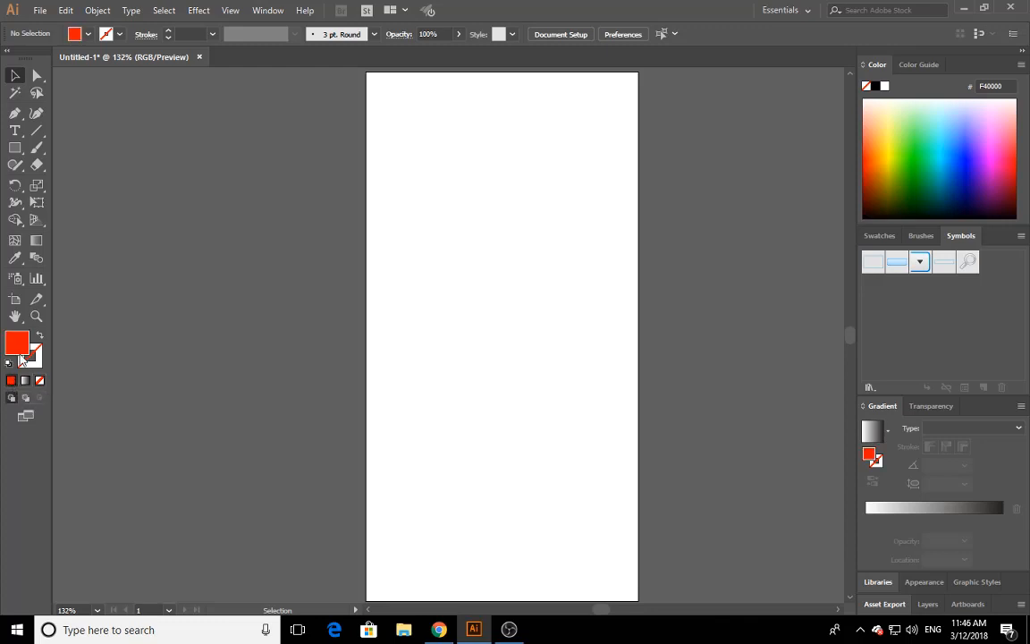
{"action": "left_click", "coordinate": [34, 361]}
{"action": "left_click", "coordinate": [11, 381]}
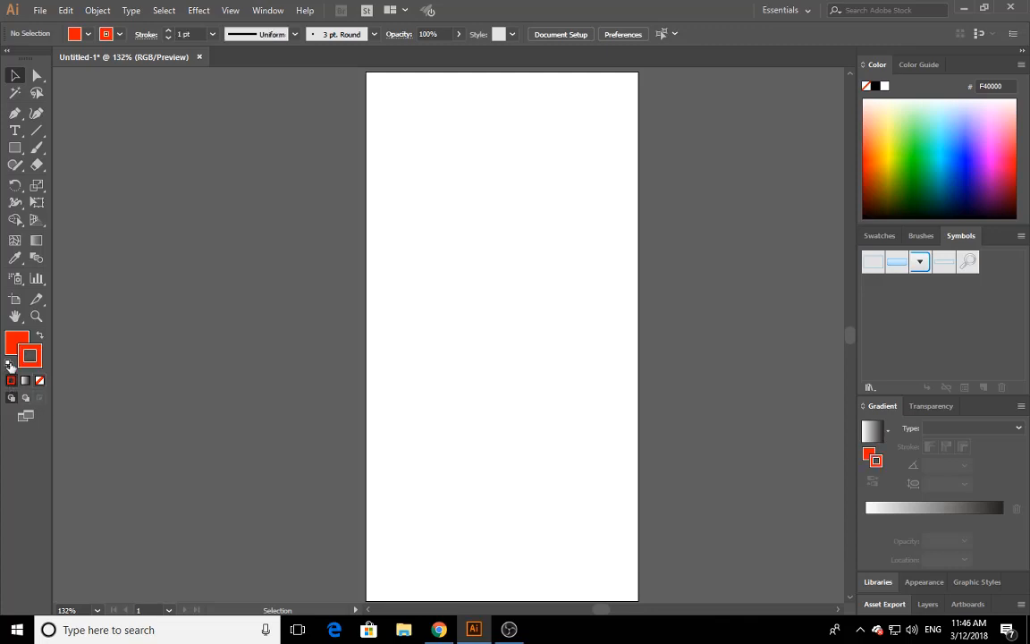
- Set the fill color to white FFFFFF in the Color Picker
{"action": "double_click", "coordinate": [13, 340]}
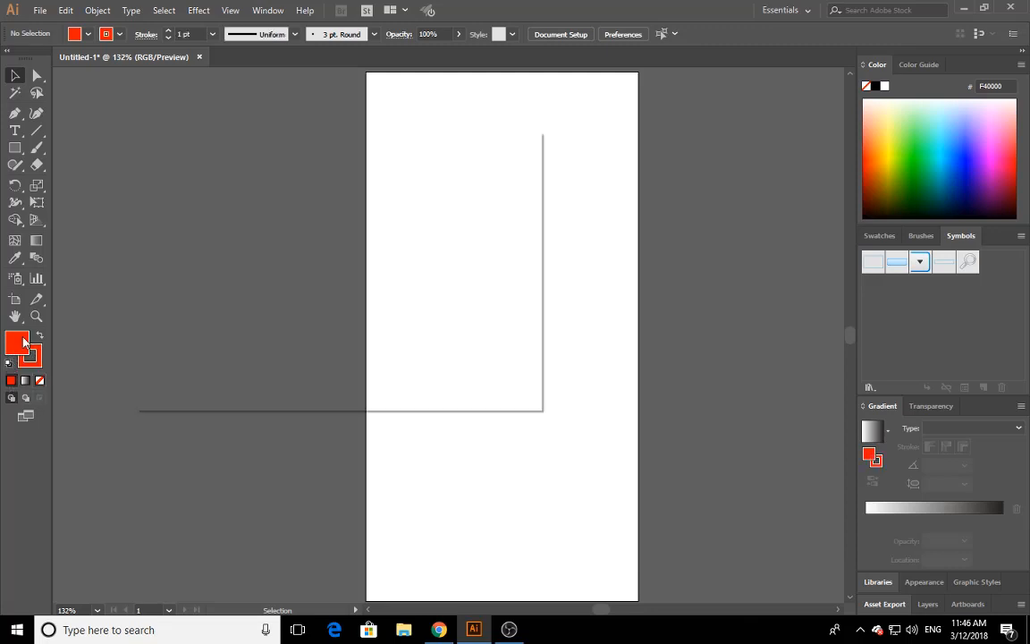
{"action": "left_click", "coordinate": [185, 214]}
{"action": "left_click_drag", "start_coordinate": [184, 213], "coordinate": [154, 184]}
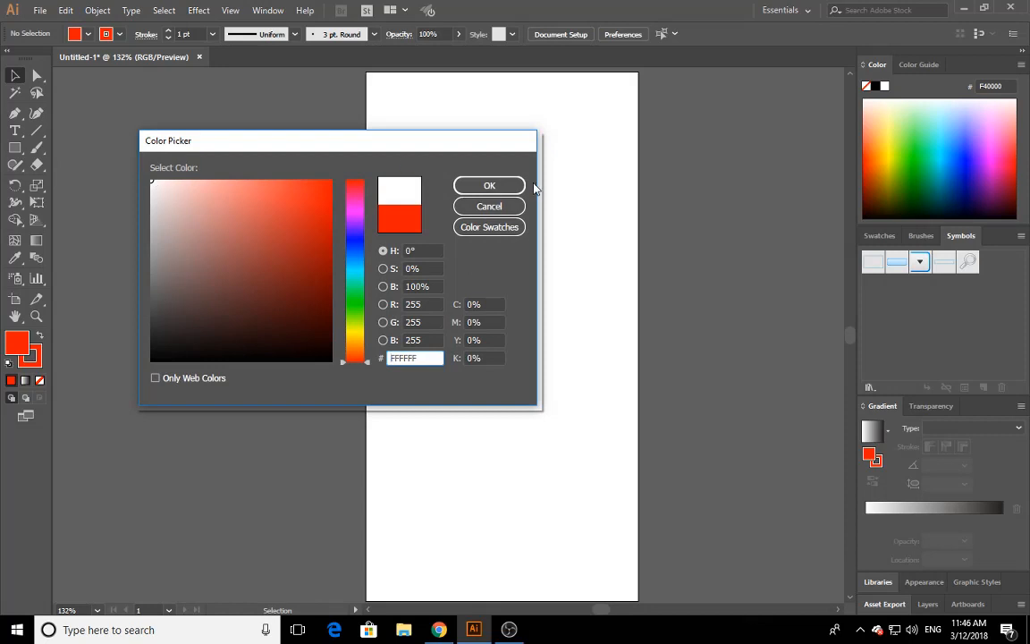
{"action": "left_click", "coordinate": [489, 185]}
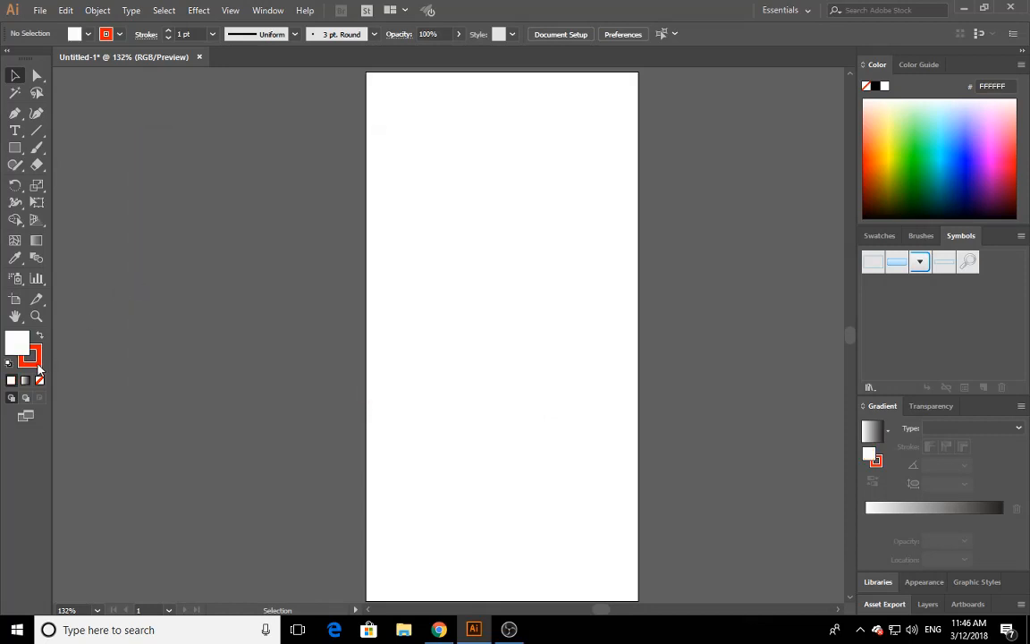
- Set the stroke color to black 000000 in the Color Picker
{"action": "double_click", "coordinate": [36, 357]}
{"action": "left_click", "coordinate": [151, 361]}
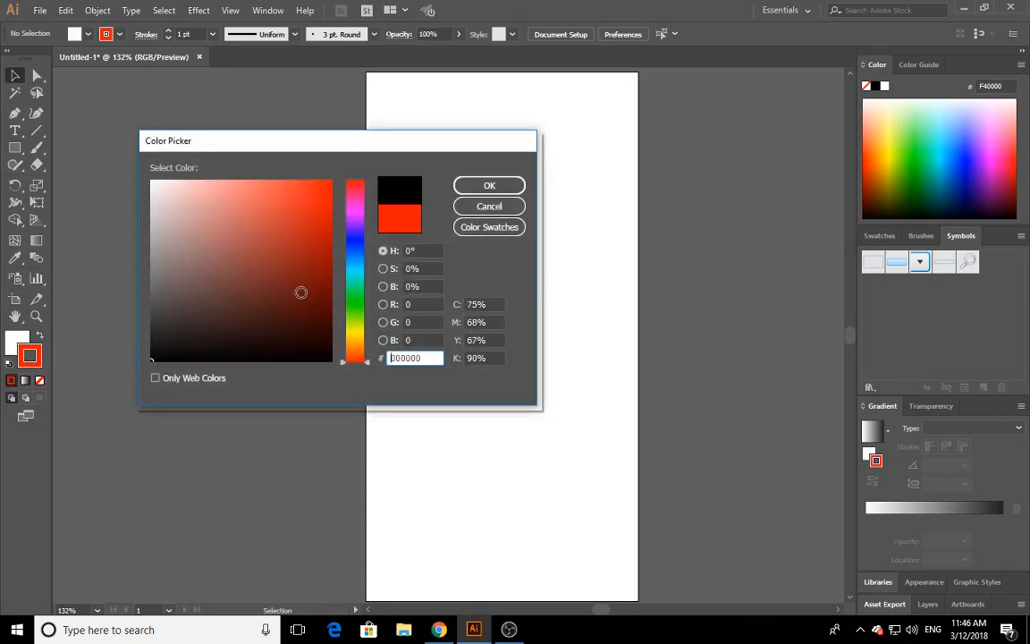
{"action": "left_click", "coordinate": [489, 185]}
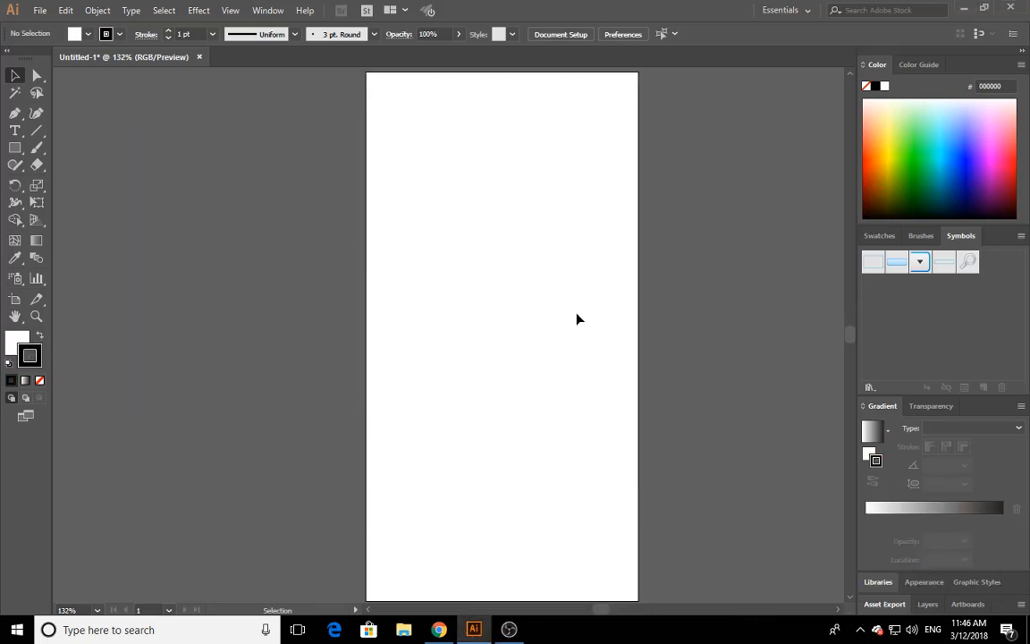
{"action": "scroll", "coordinate": [575, 319], "scroll_direction": "up", "scroll_amount": 3}
{"action": "scroll", "coordinate": [581, 328], "scroll_direction": "down", "scroll_amount": 1}
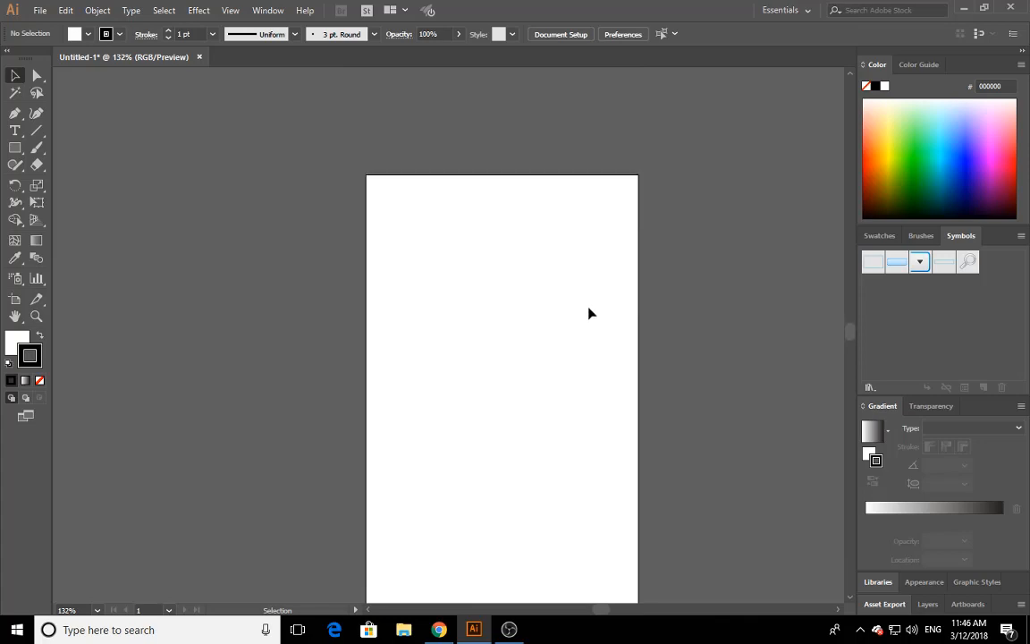
- Shift the artboard to the left with the Artboard tool and widen it on both sides to about 235 mm
{"action": "scroll", "coordinate": [547, 331], "scroll_direction": "down", "scroll_amount": 3}
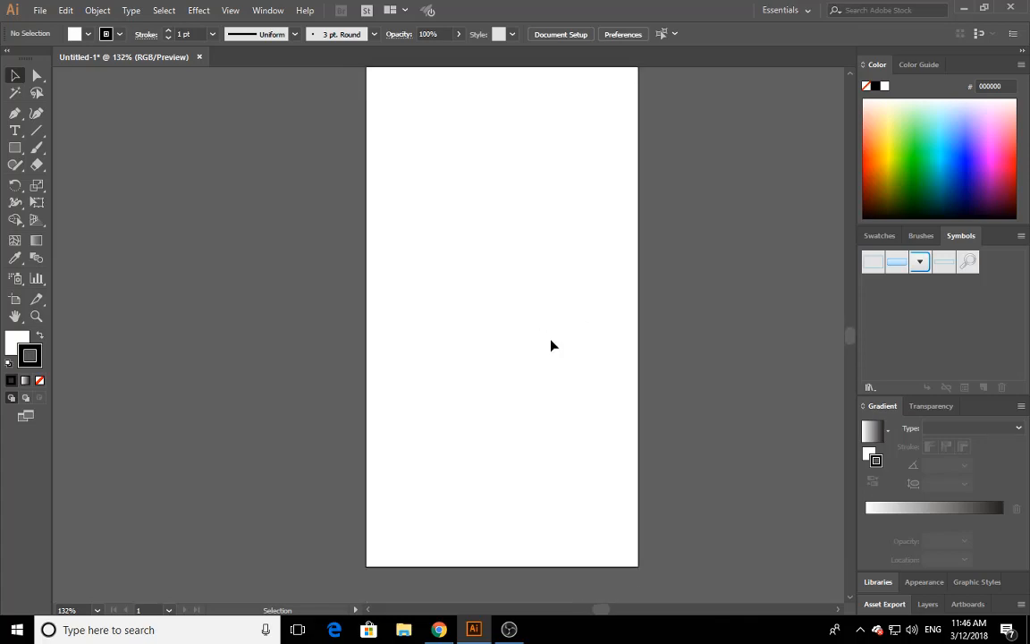
{"action": "scroll", "coordinate": [547, 340], "scroll_direction": "up", "scroll_amount": 1}
{"action": "scroll", "coordinate": [398, 297], "scroll_direction": "down", "scroll_amount": 1}
{"action": "scroll", "coordinate": [437, 294], "scroll_direction": "up", "scroll_amount": 1}
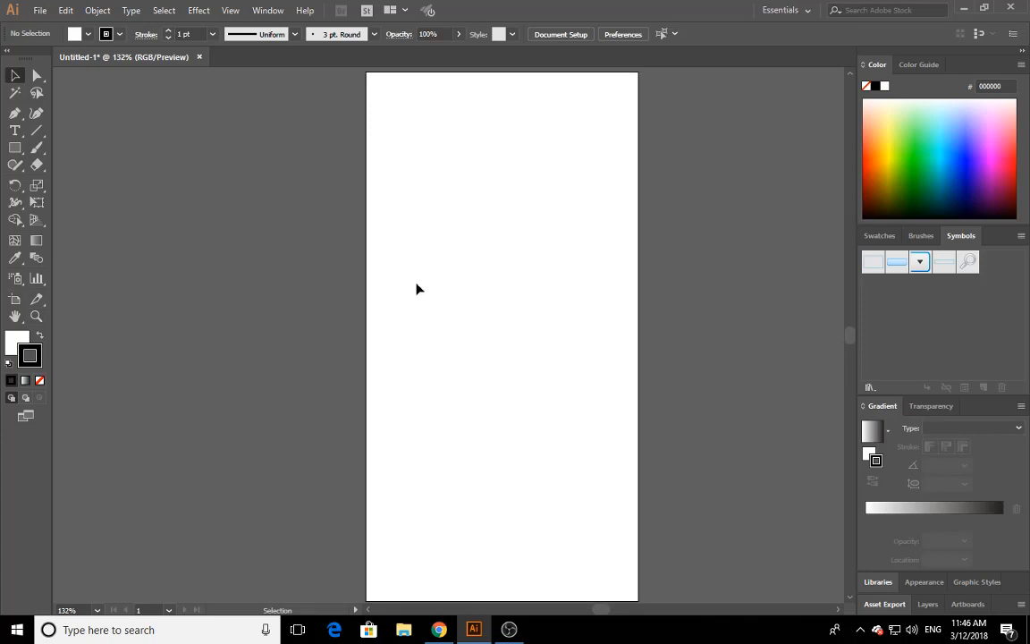
{"action": "left_click", "coordinate": [15, 300]}
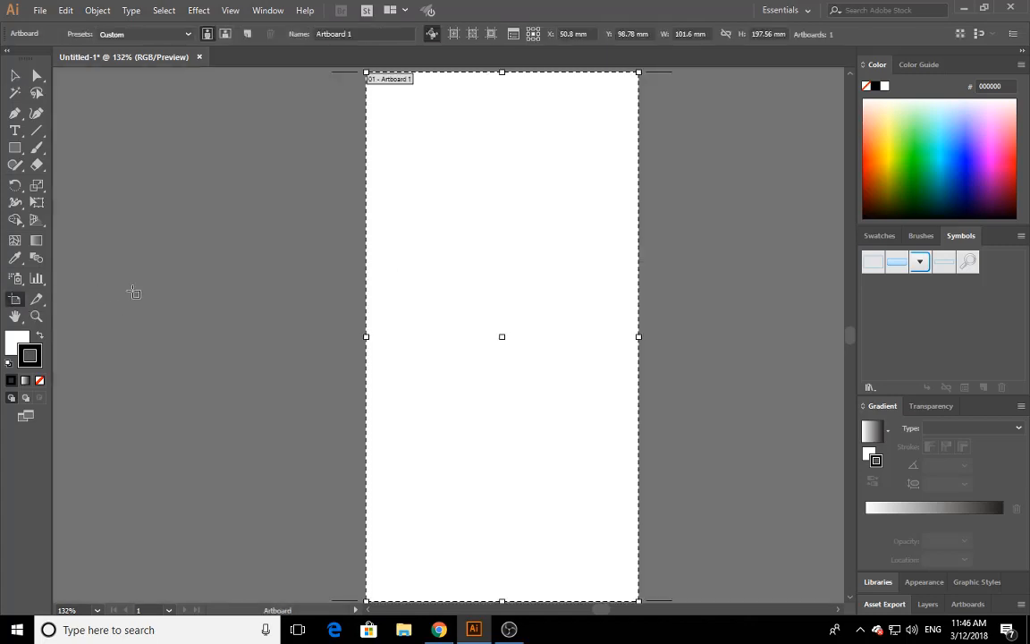
{"action": "left_click_drag", "start_coordinate": [520, 290], "coordinate": [469, 305]}
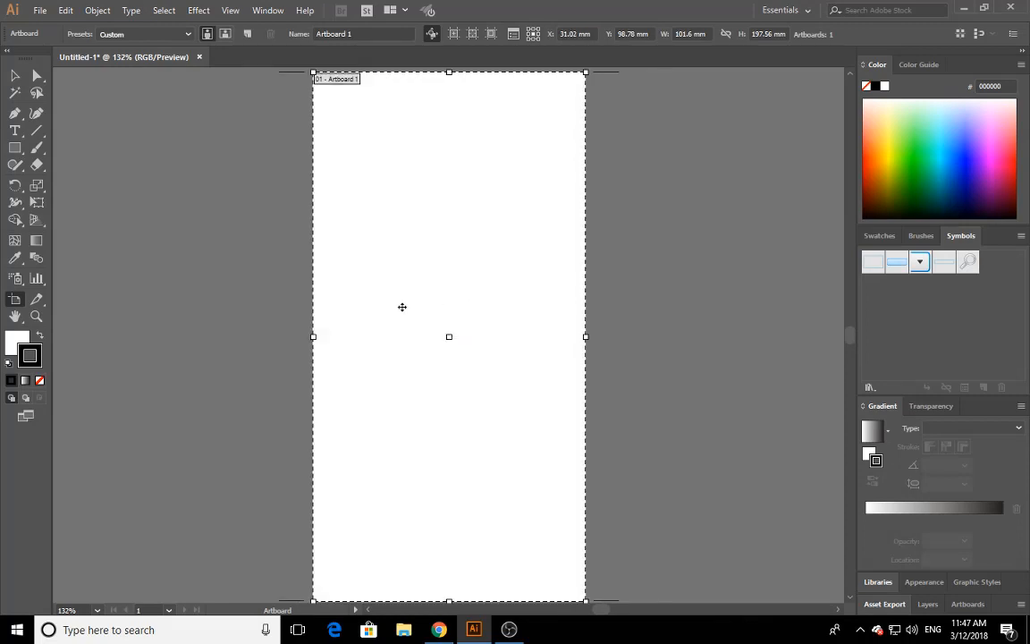
{"action": "left_click_drag", "start_coordinate": [314, 339], "coordinate": [111, 337]}
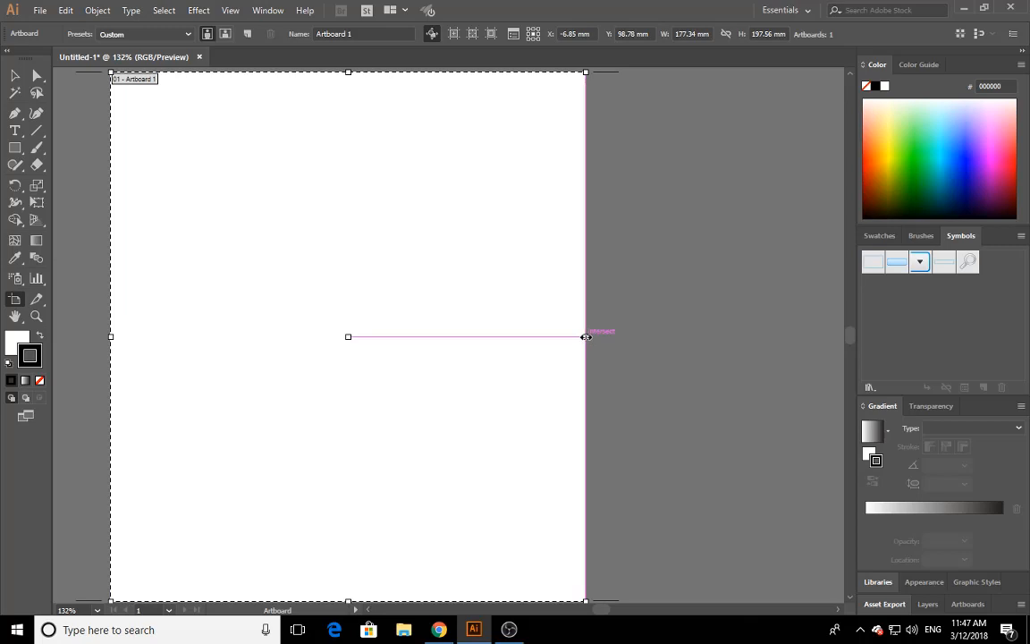
{"action": "left_click_drag", "start_coordinate": [587, 337], "coordinate": [741, 336]}
{"action": "key", "text": "ctrl+1"}
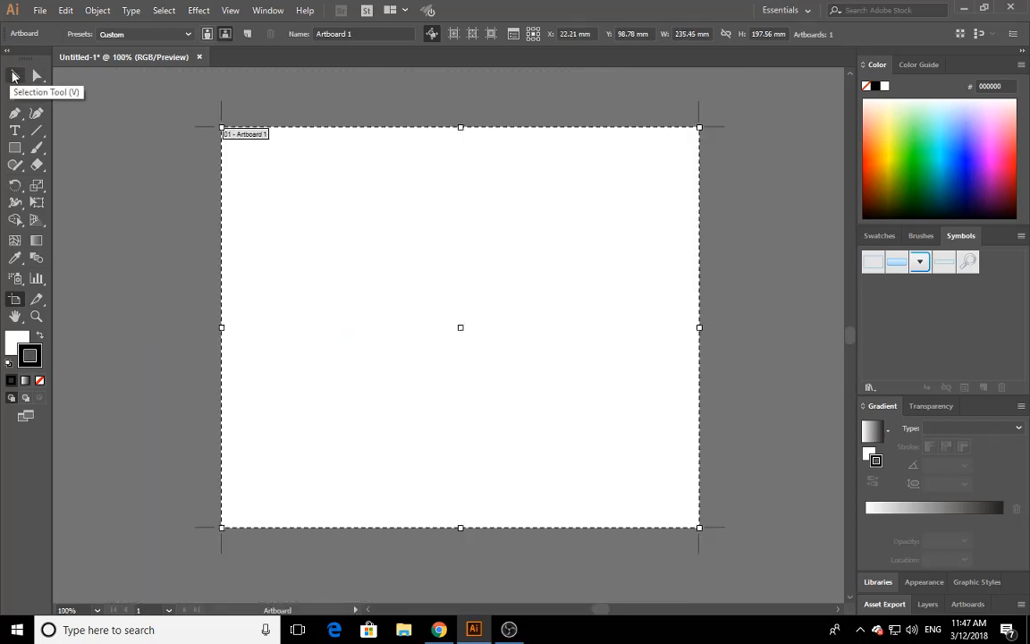
{"action": "key", "text": "Escape"}
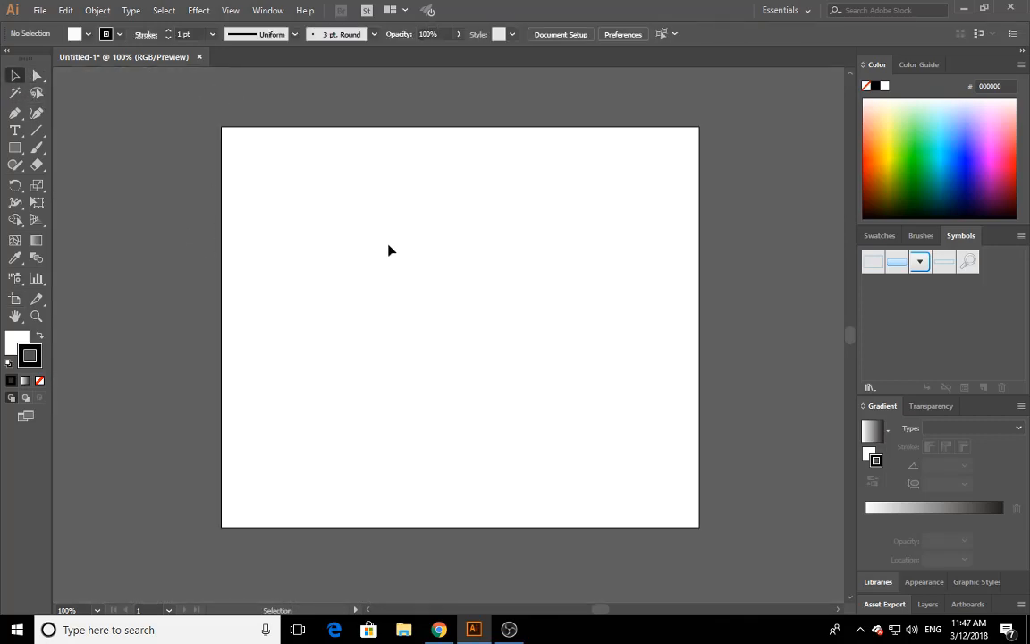
- Draw a square about 67 mm on each side near the middle of the artboard with the Rectangle tool
{"action": "scroll", "coordinate": [381, 200], "scroll_direction": "up", "scroll_amount": 1}
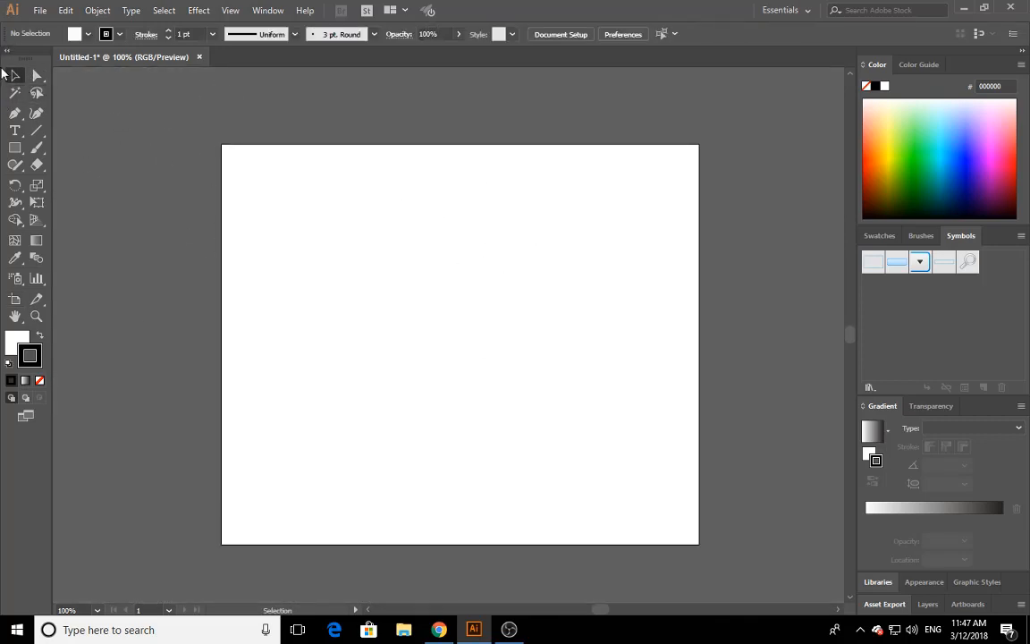
{"action": "scroll", "coordinate": [432, 250], "scroll_direction": "up", "scroll_amount": 1}
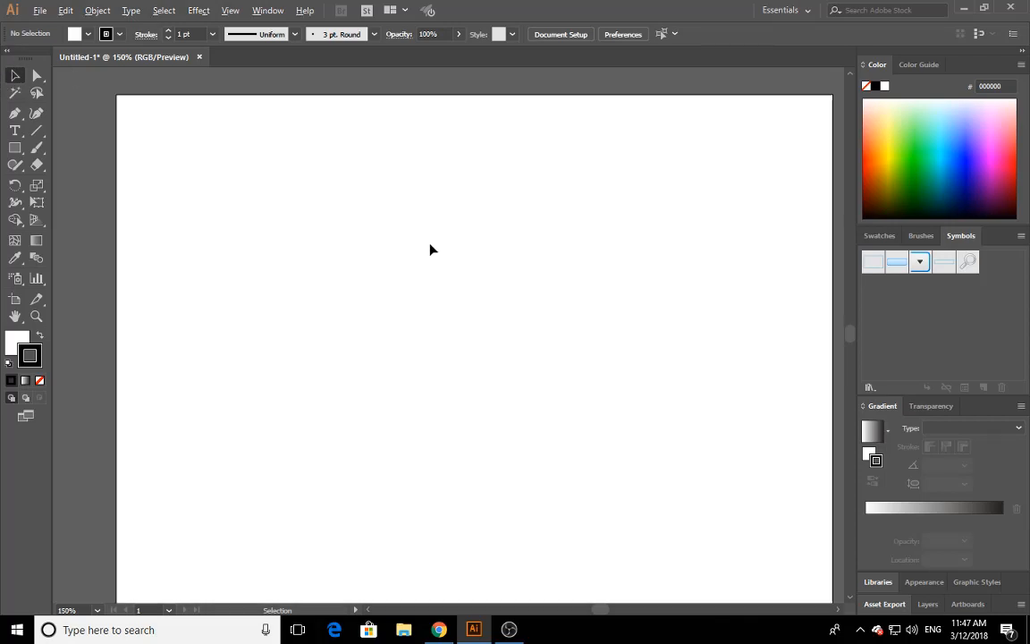
{"action": "left_click_drag", "start_coordinate": [373, 260], "coordinate": [343, 228]}
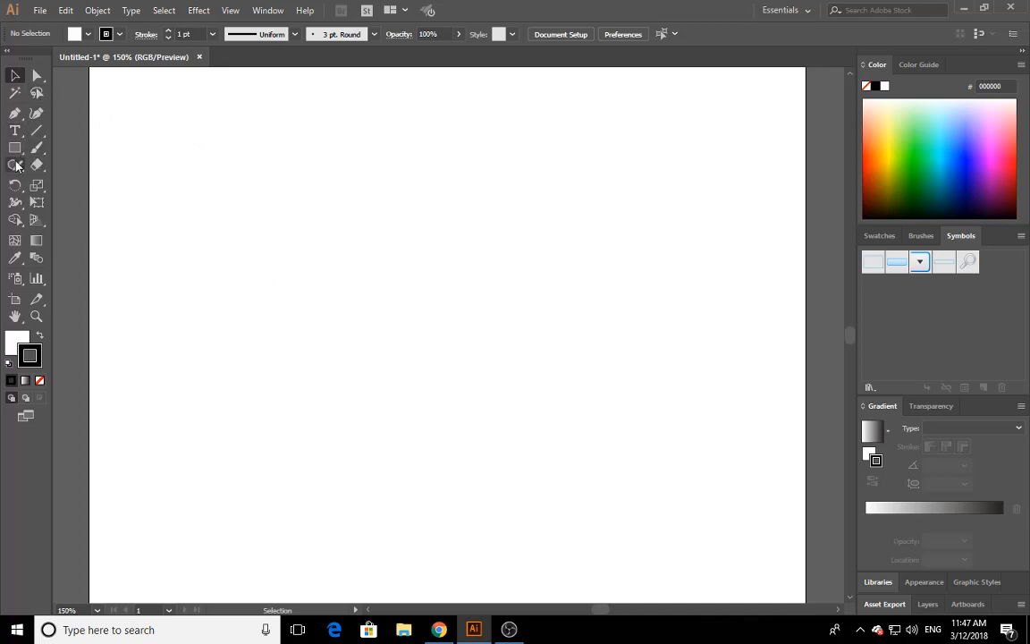
{"action": "left_click_drag", "start_coordinate": [13, 155], "coordinate": [109, 139]}
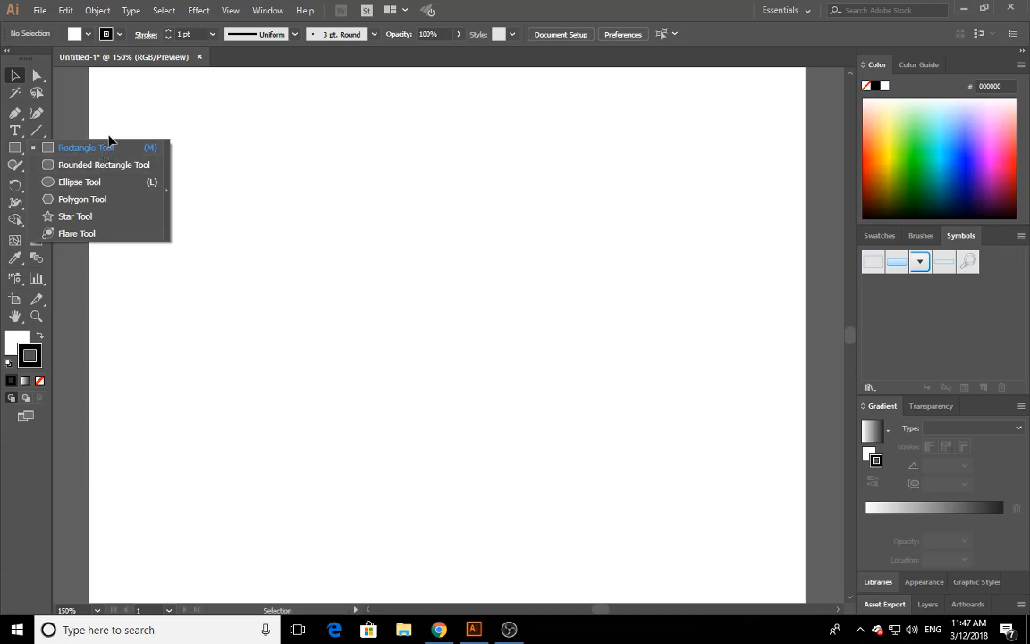
{"action": "left_click_drag", "start_coordinate": [109, 140], "coordinate": [77, 153]}
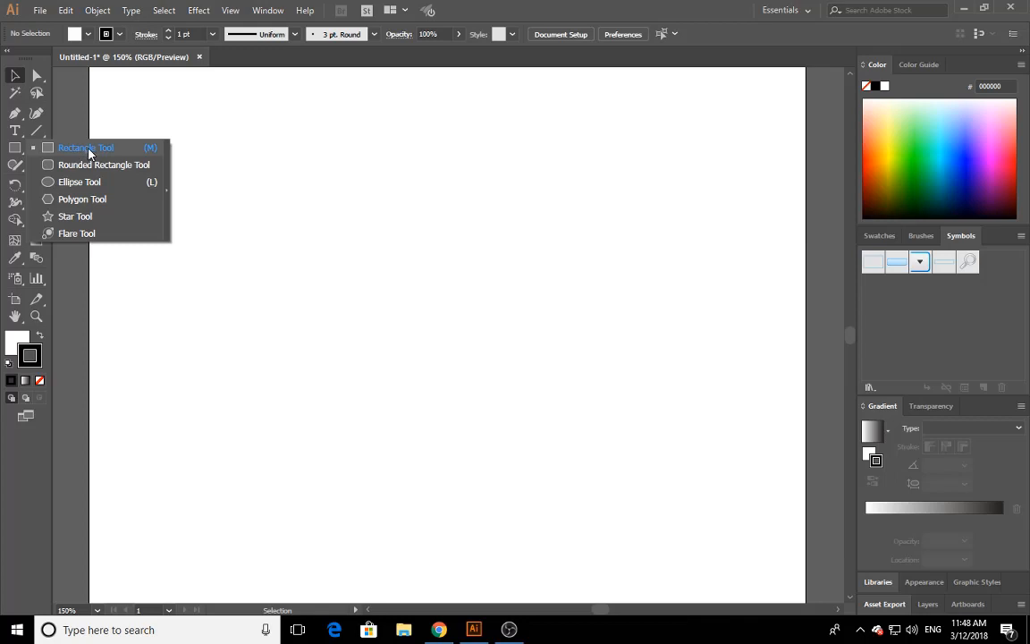
{"action": "left_click_drag", "start_coordinate": [89, 150], "coordinate": [88, 150]}
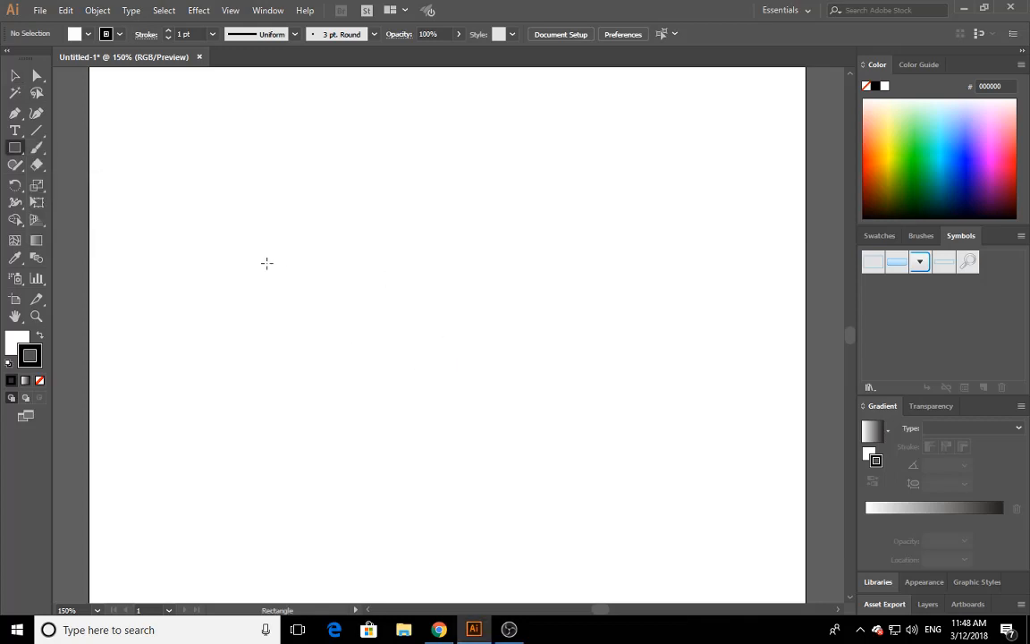
{"action": "left_click_drag", "start_coordinate": [252, 205], "coordinate": [456, 407]}
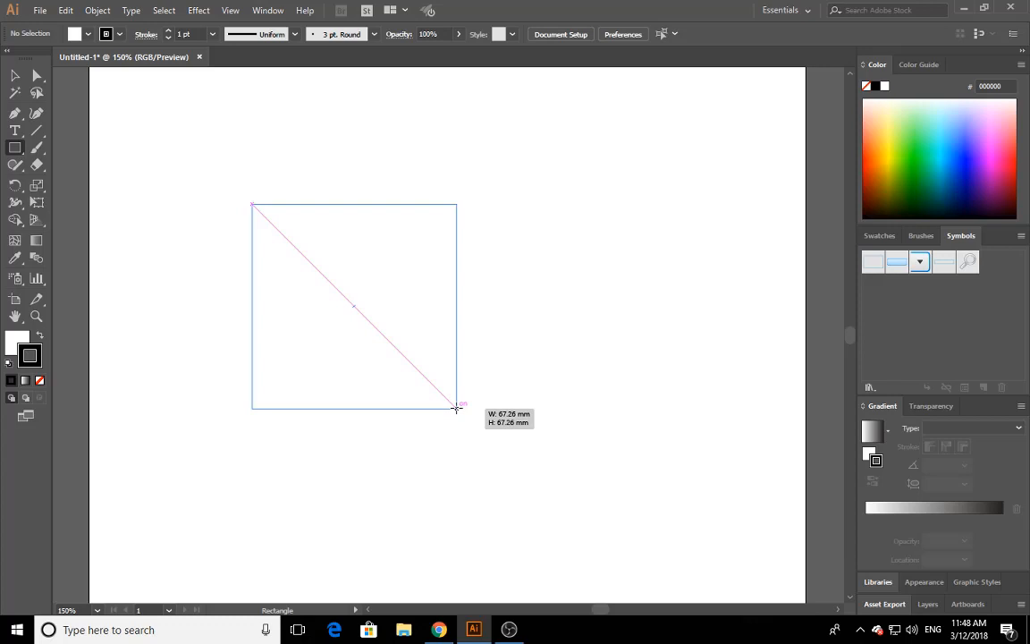
{"action": "left_click_drag", "start_coordinate": [456, 408], "coordinate": [456, 408]}
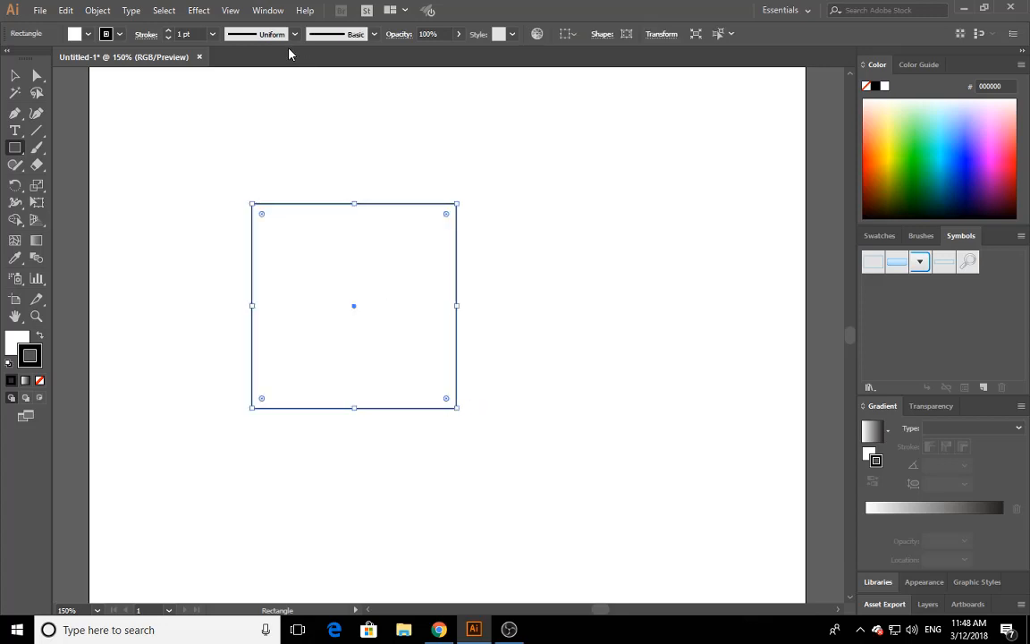
- Check the Smart Guides option and move the square to the right with the Selection tool, leaving it deselected
{"action": "left_click", "coordinate": [237, 13]}
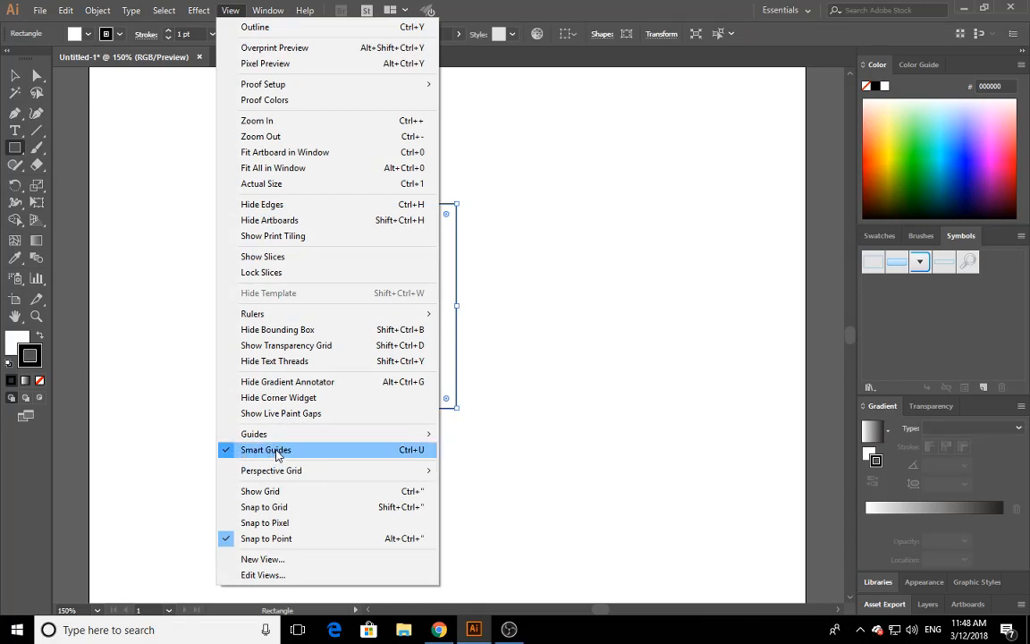
{"action": "left_click", "coordinate": [524, 344]}
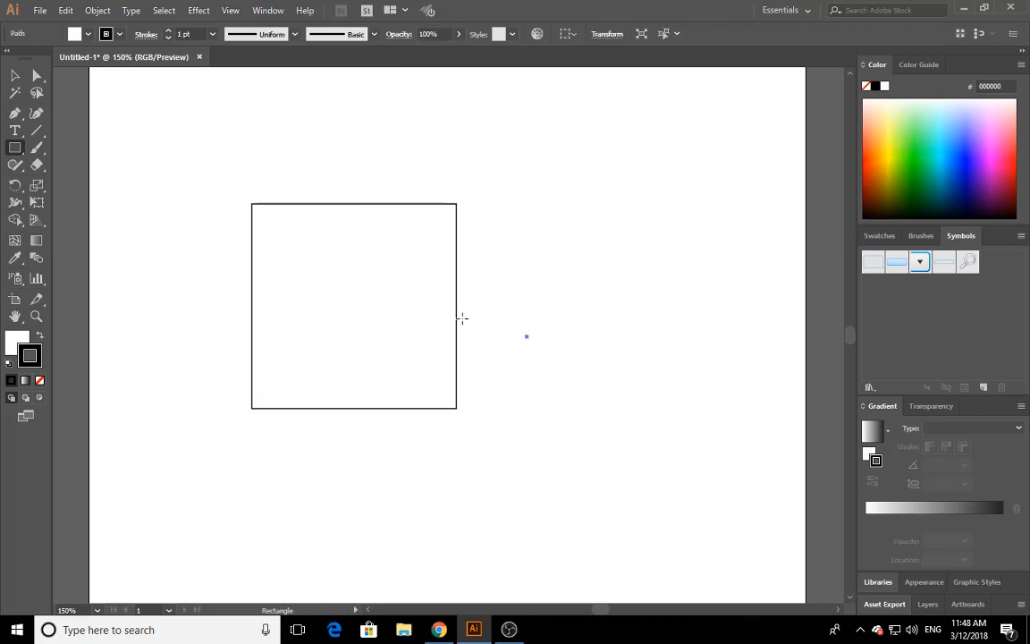
{"action": "left_click", "coordinate": [15, 76]}
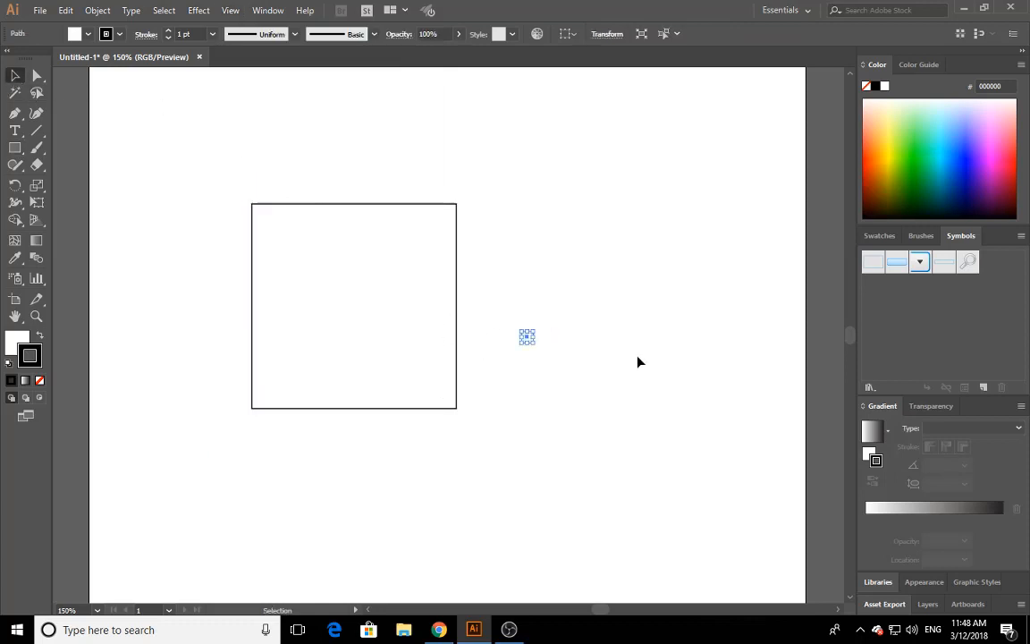
{"action": "left_click_drag", "start_coordinate": [359, 305], "coordinate": [445, 301]}
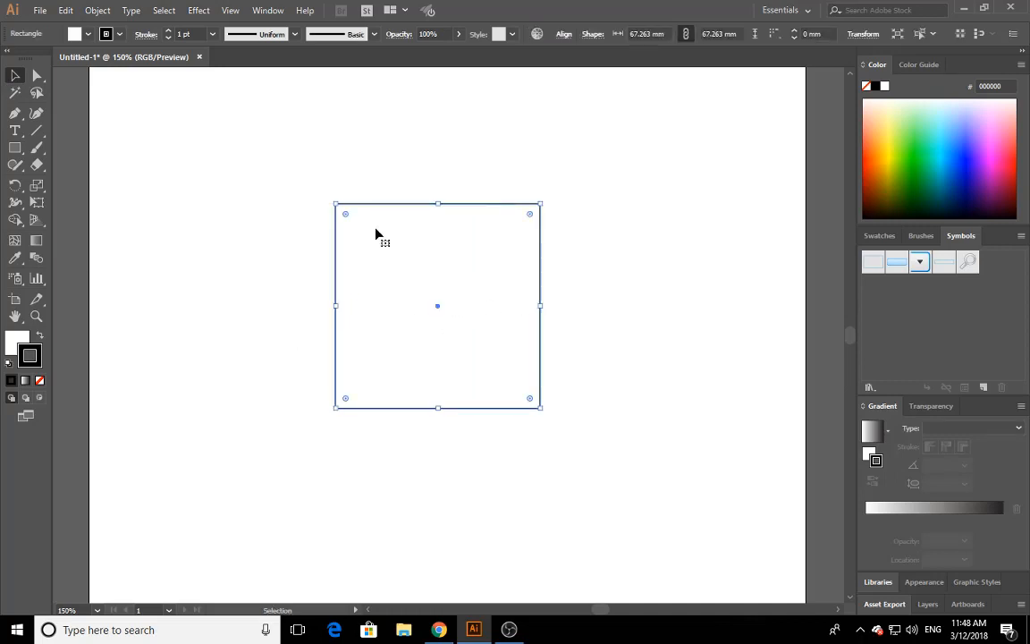
{"action": "left_click", "coordinate": [586, 460]}
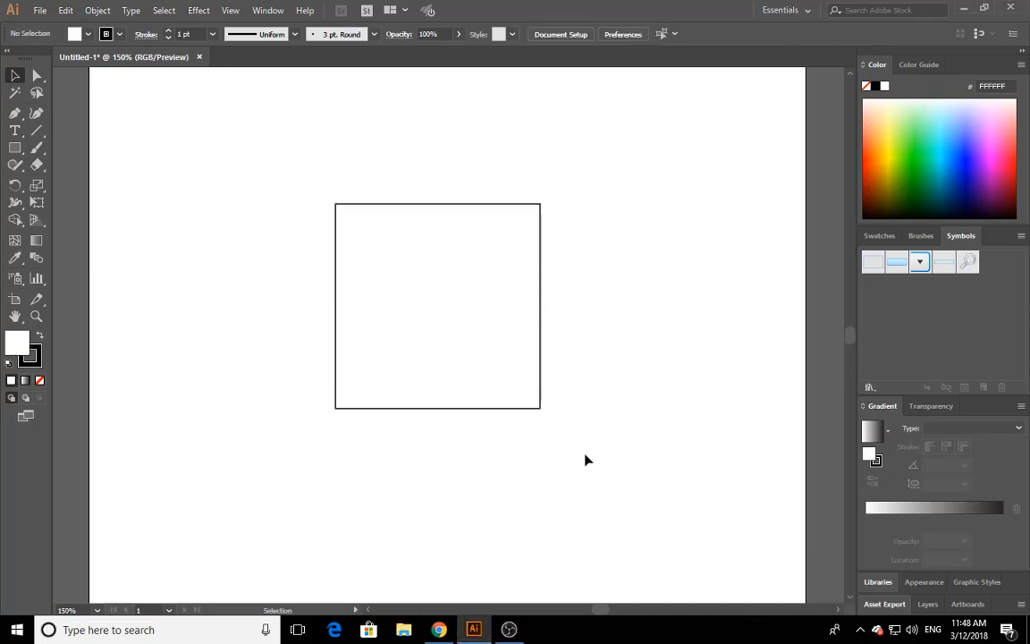
- Select the square with a marquee and set its fill to red E50000 in the Color Picker
{"action": "left_click_drag", "start_coordinate": [282, 139], "coordinate": [478, 351]}
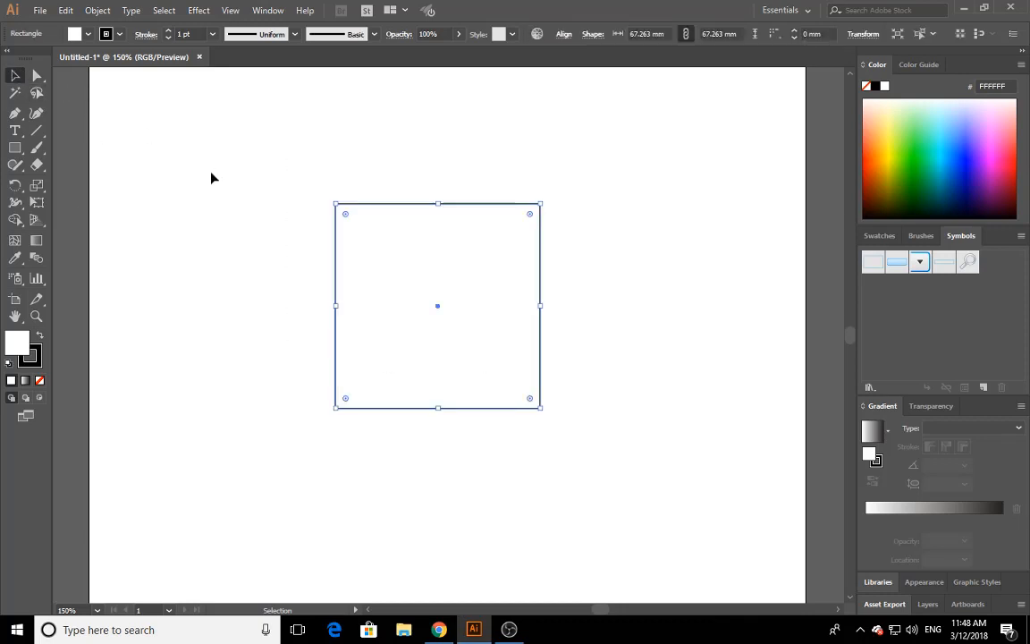
{"action": "left_click_drag", "start_coordinate": [230, 134], "coordinate": [506, 347]}
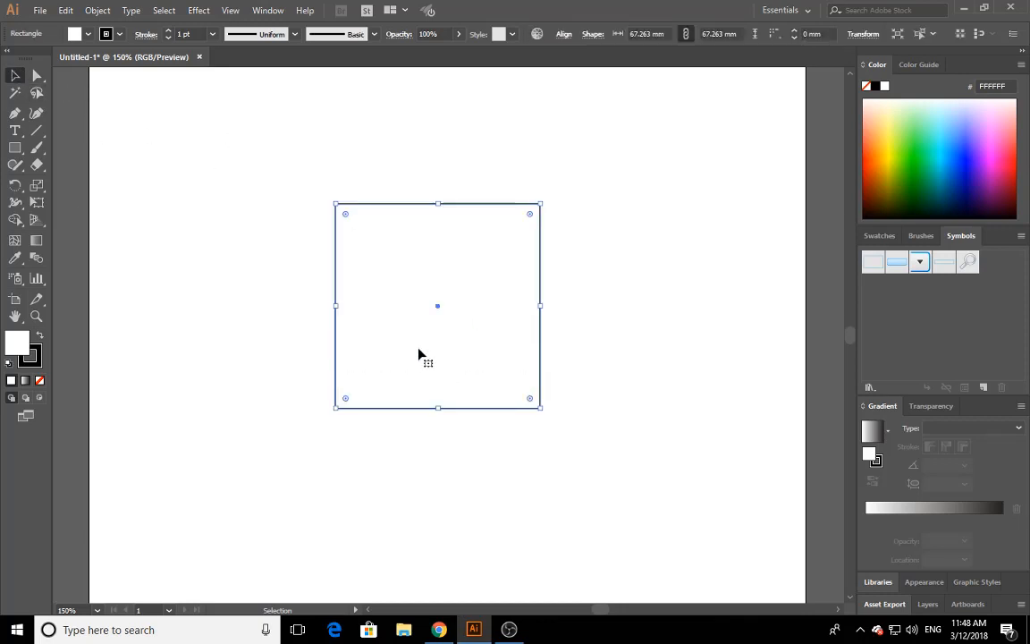
{"action": "left_click", "coordinate": [19, 343]}
{"action": "double_click", "coordinate": [16, 343]}
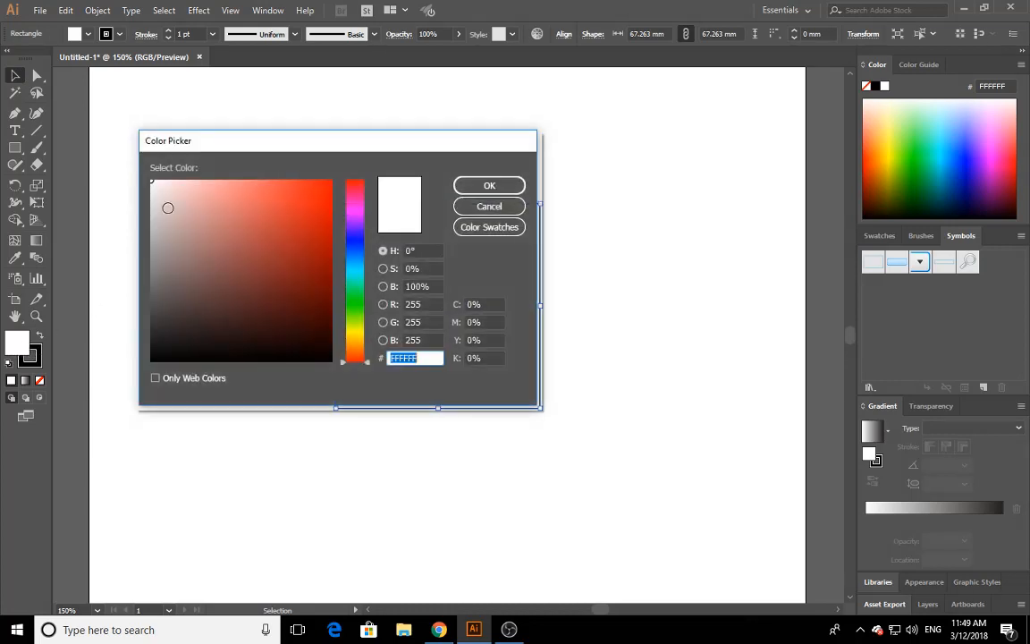
{"action": "left_click_drag", "start_coordinate": [276, 143], "coordinate": [418, 164]}
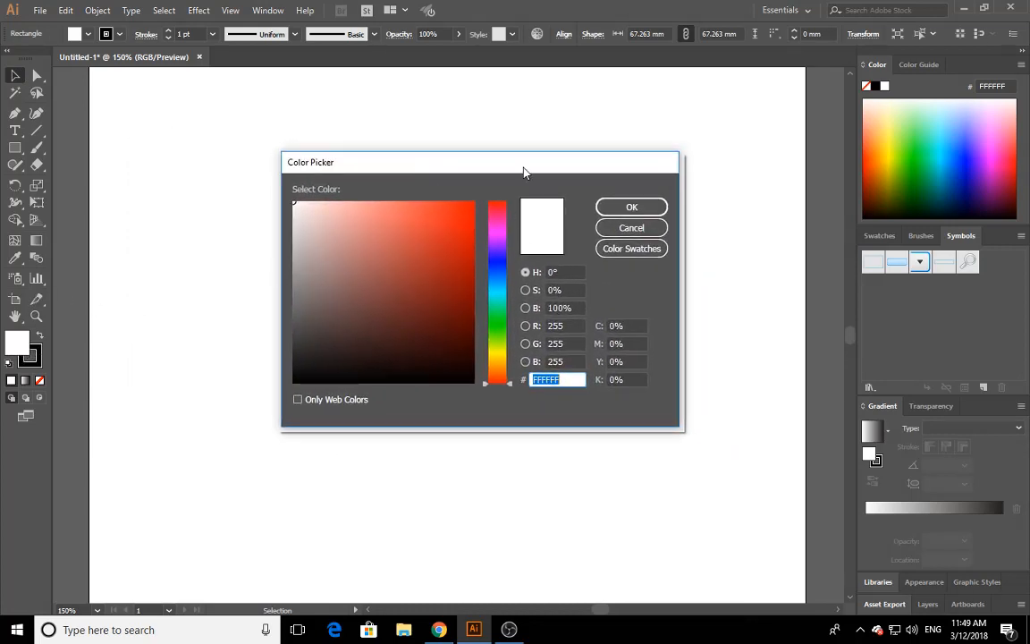
{"action": "left_click_drag", "start_coordinate": [524, 171], "coordinate": [549, 169]}
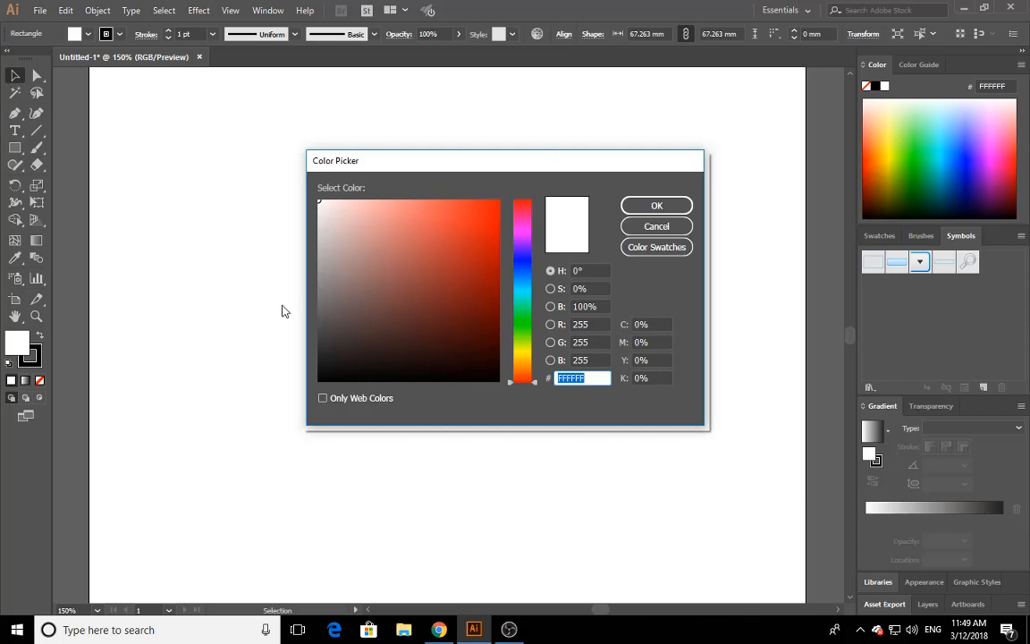
{"action": "left_click_drag", "start_coordinate": [488, 215], "coordinate": [490, 213]}
{"action": "left_click", "coordinate": [525, 265]}
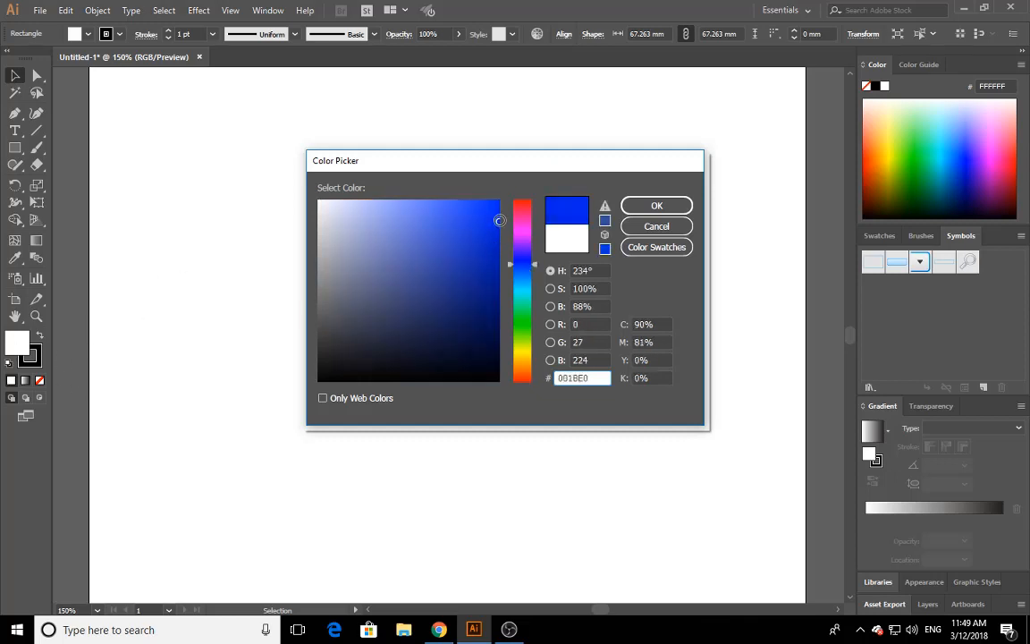
{"action": "left_click", "coordinate": [490, 245]}
{"action": "left_click_drag", "start_coordinate": [525, 324], "coordinate": [526, 393]}
{"action": "left_click_drag", "start_coordinate": [490, 286], "coordinate": [498, 218]}
{"action": "left_click", "coordinate": [658, 207]}
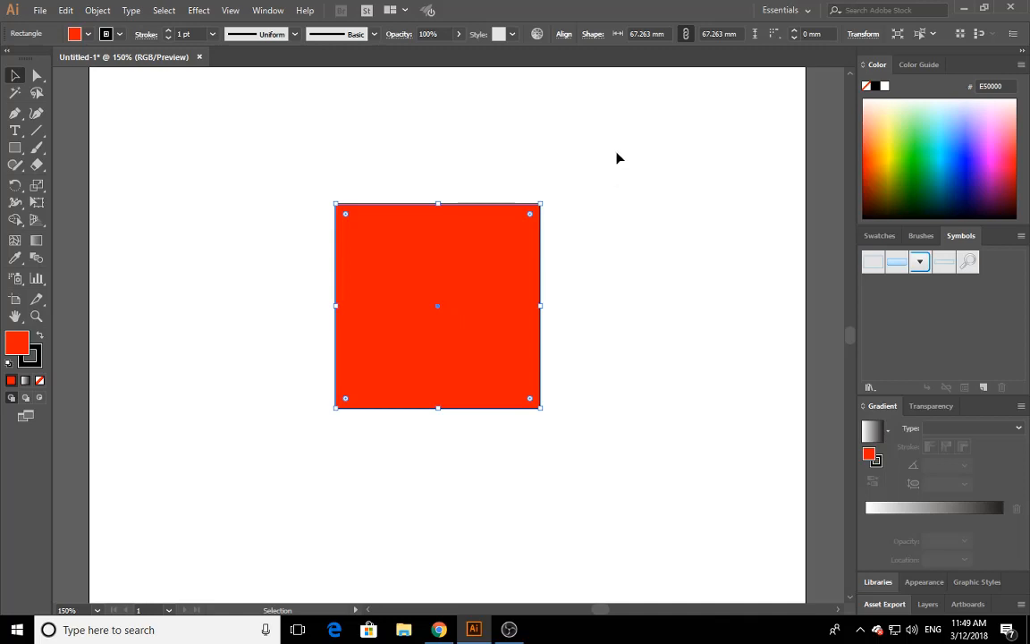
- Set the fill to dark red A01818 with nothing selected, and practise selecting the square with a marquee and deselecting it
{"action": "left_click", "coordinate": [581, 190]}
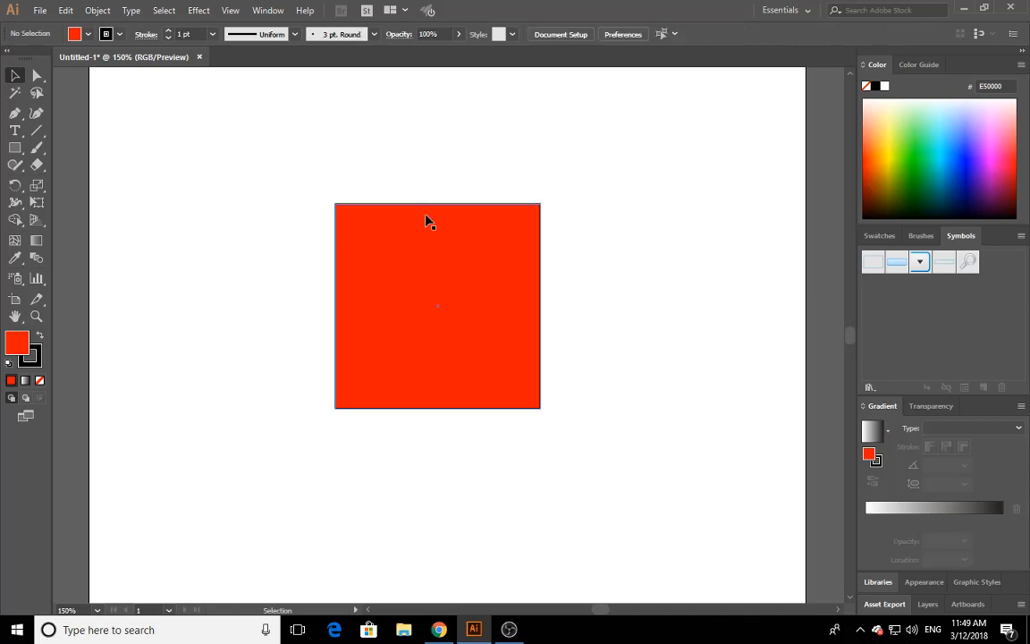
{"action": "double_click", "coordinate": [16, 344]}
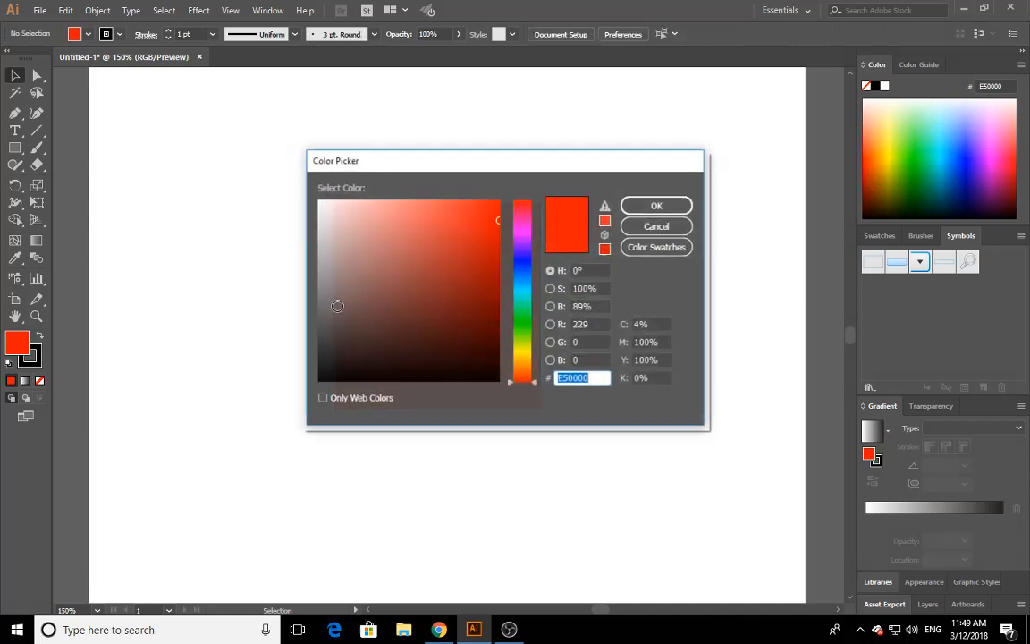
{"action": "left_click", "coordinate": [471, 267]}
{"action": "key", "text": "Return"}
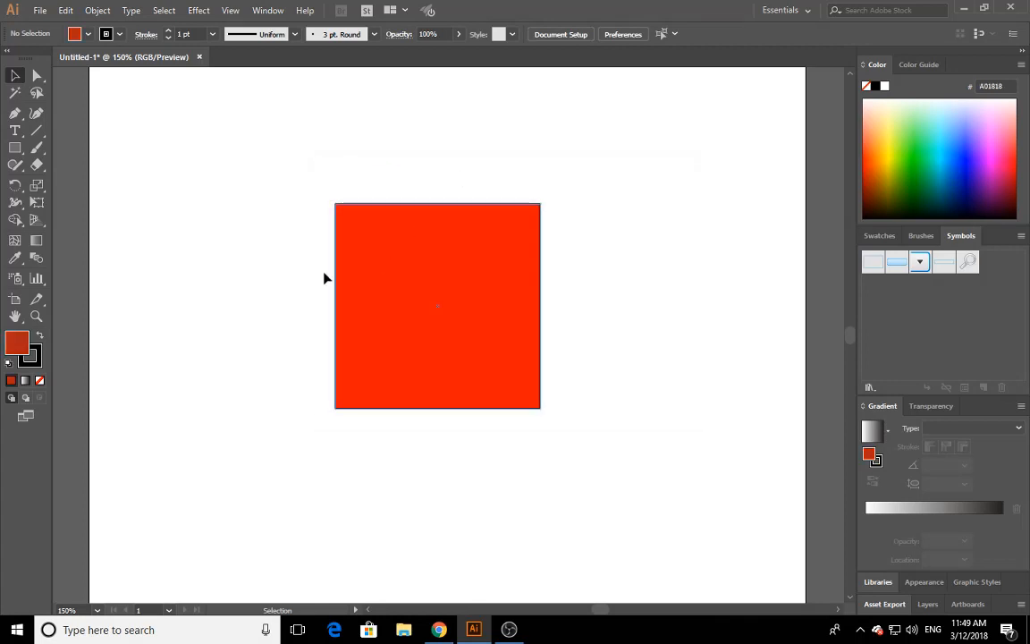
{"action": "left_click_drag", "start_coordinate": [292, 148], "coordinate": [471, 289]}
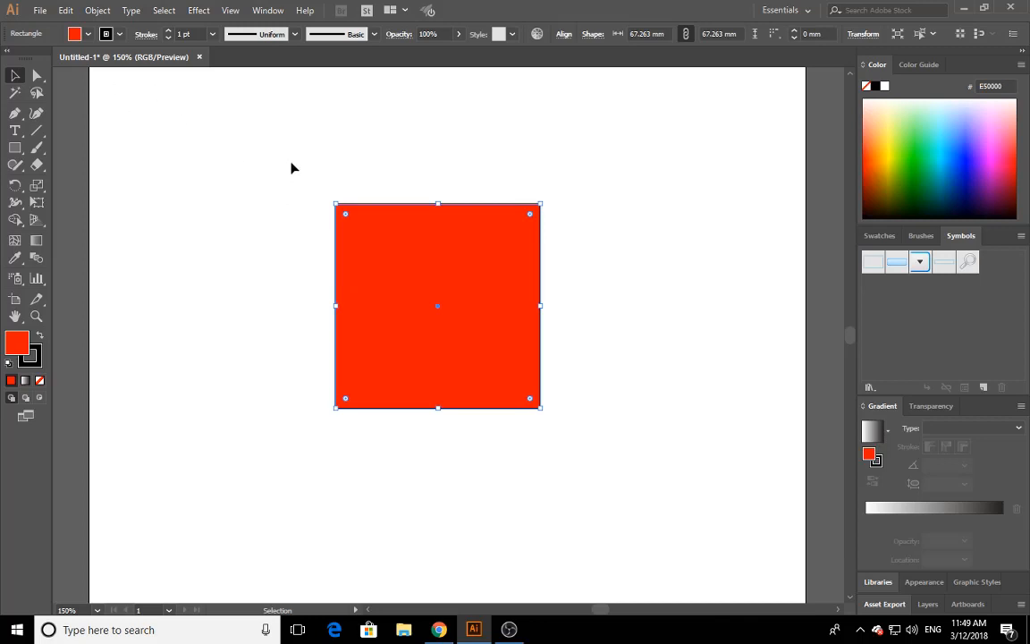
{"action": "left_click_drag", "start_coordinate": [248, 151], "coordinate": [350, 225]}
{"action": "left_click", "coordinate": [197, 223]}
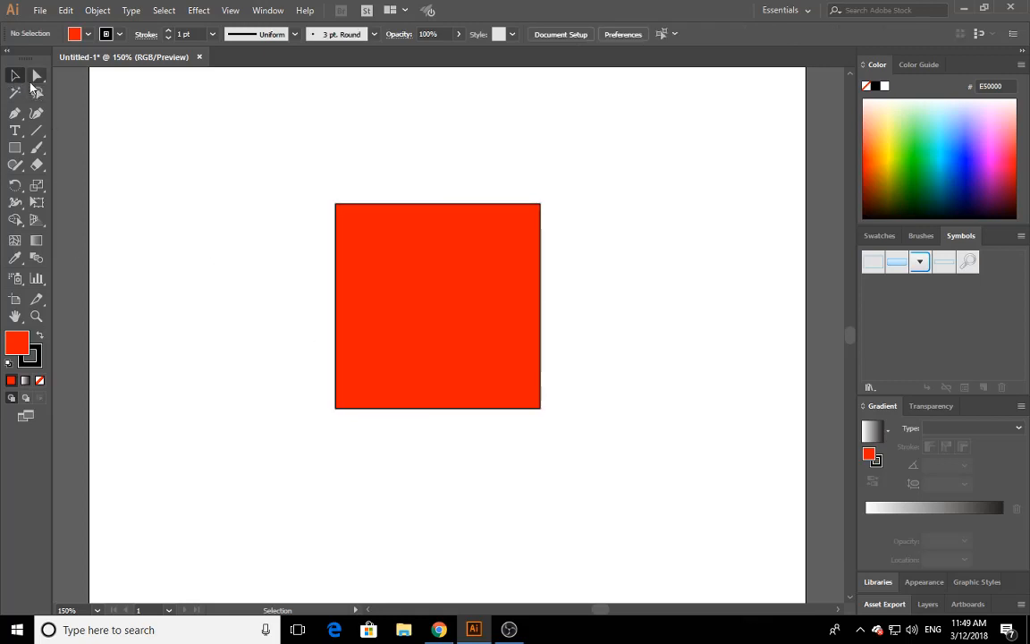
- Move the red square toward the artboard's left edge and draw a smaller red rectangle to its upper right
{"action": "left_click_drag", "start_coordinate": [404, 319], "coordinate": [233, 348]}
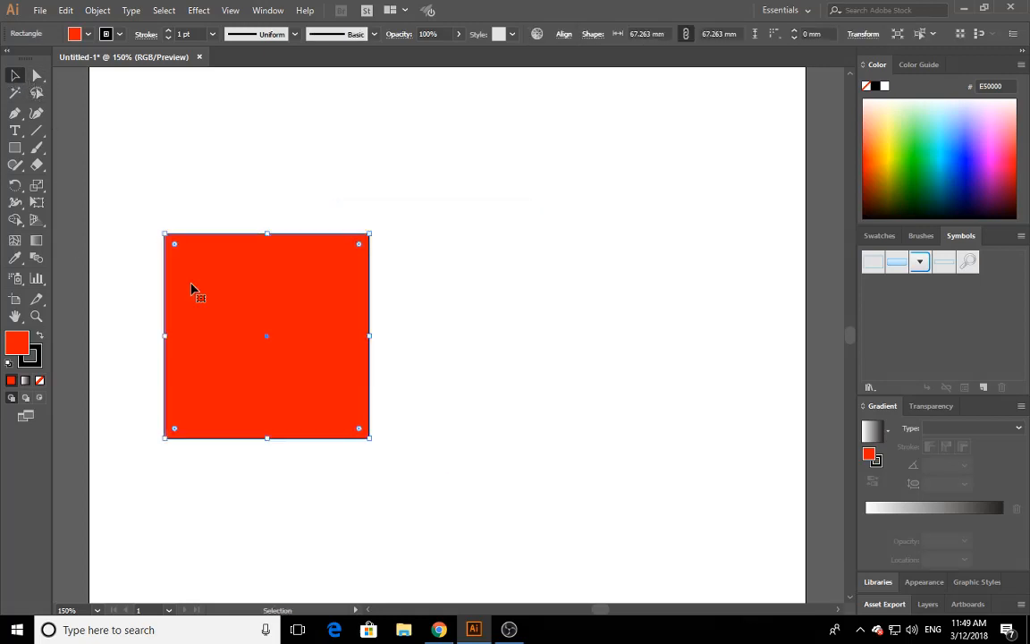
{"action": "left_click", "coordinate": [15, 149]}
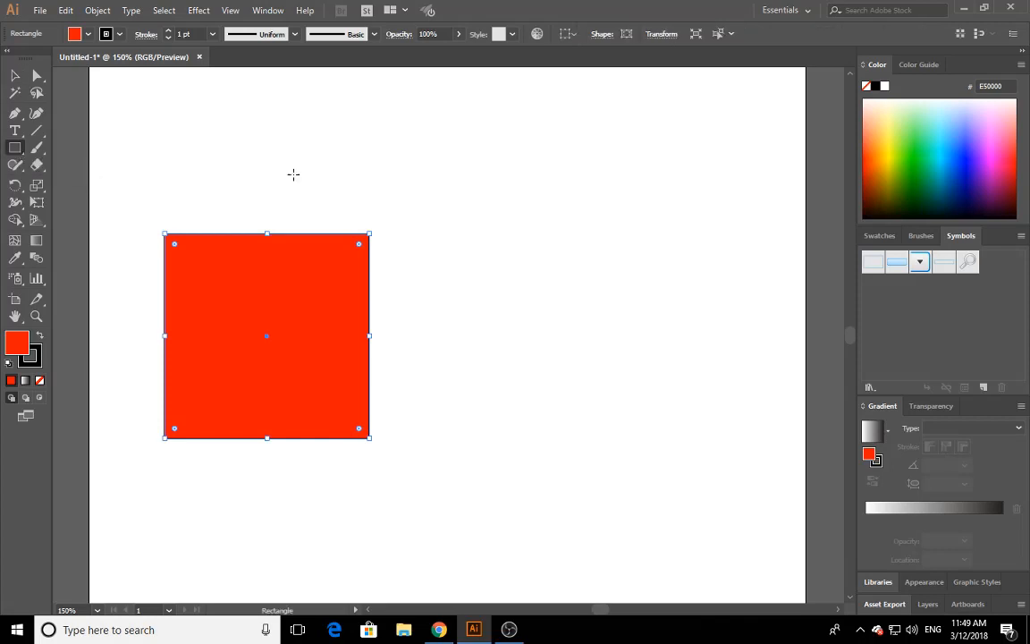
{"action": "left_click_drag", "start_coordinate": [404, 169], "coordinate": [602, 296]}
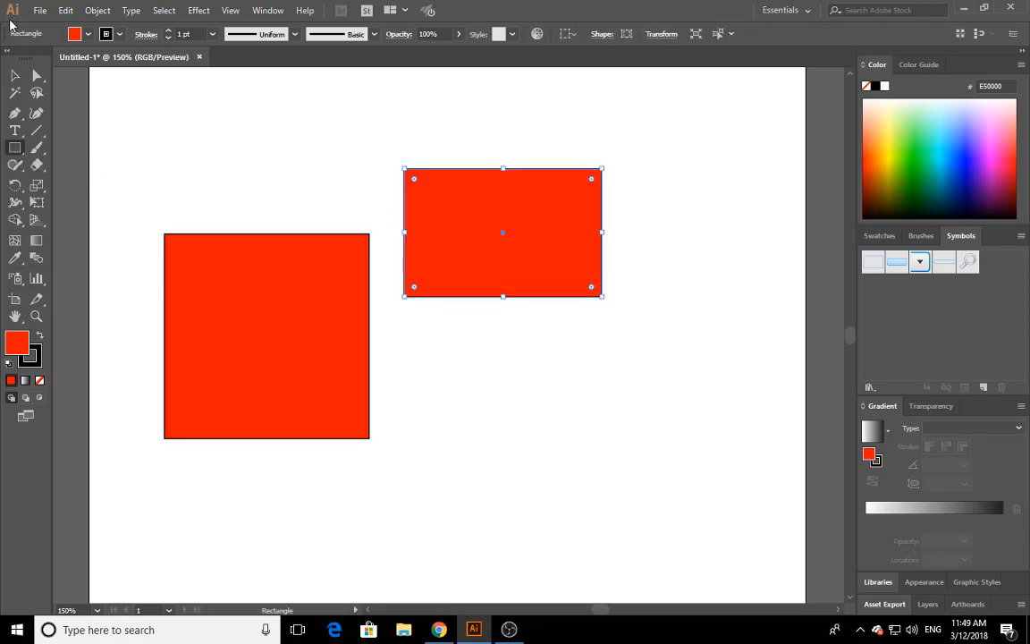
- Select both red rectangles together with a Selection tool marquee and move them to the right
{"action": "left_click", "coordinate": [15, 76]}
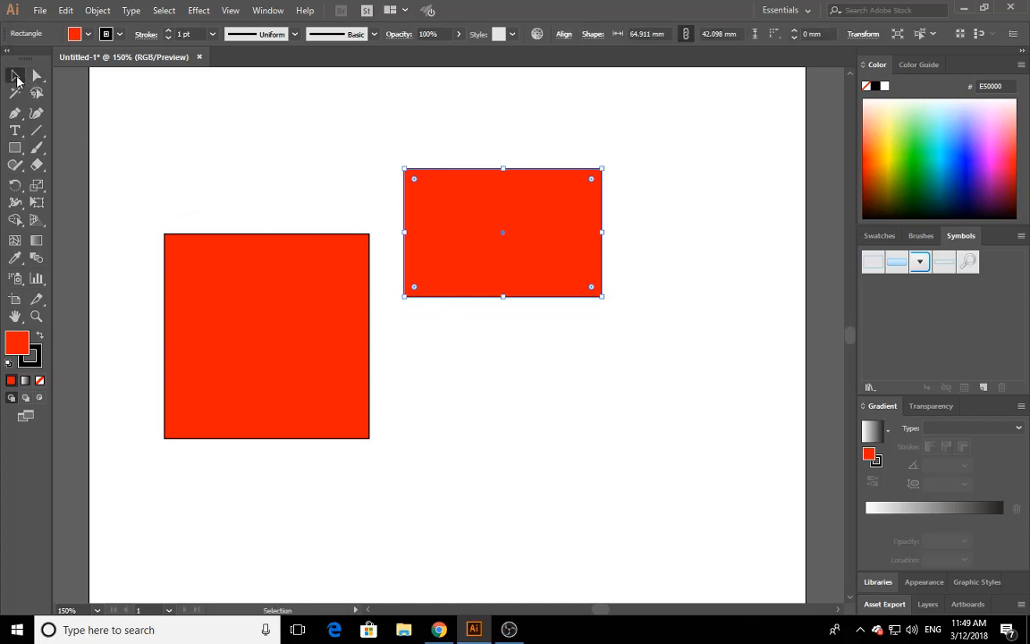
{"action": "left_click_drag", "start_coordinate": [132, 188], "coordinate": [343, 306]}
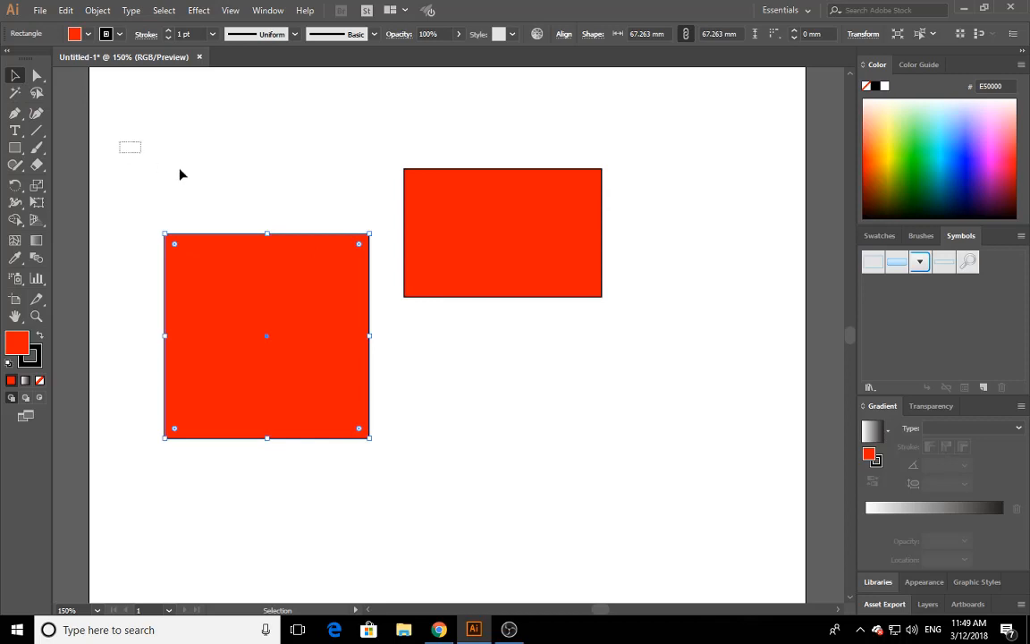
{"action": "left_click_drag", "start_coordinate": [180, 174], "coordinate": [502, 376]}
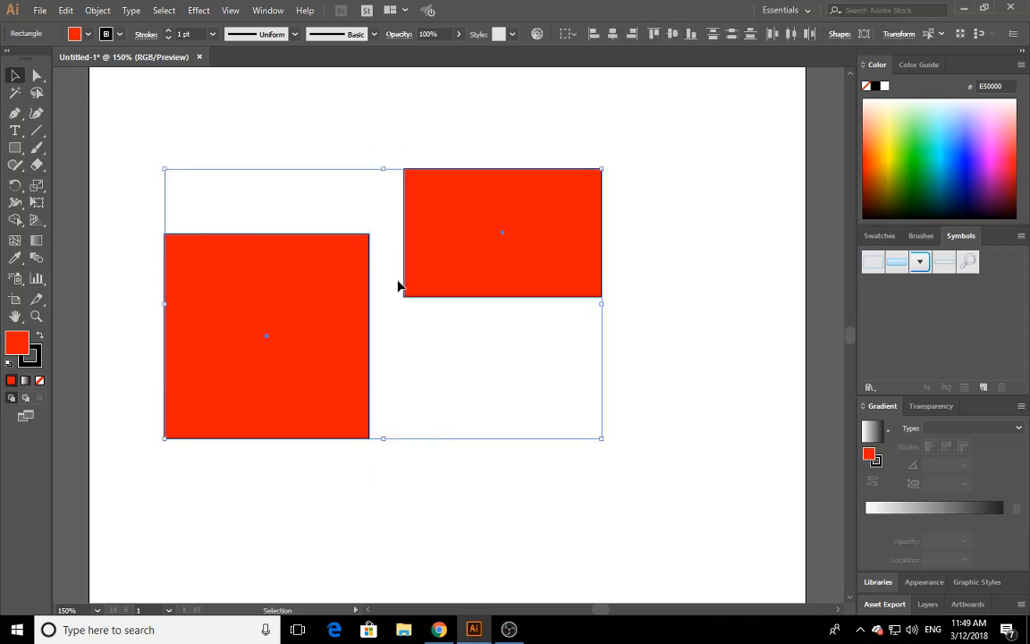
{"action": "left_click_drag", "start_coordinate": [403, 278], "coordinate": [467, 290]}
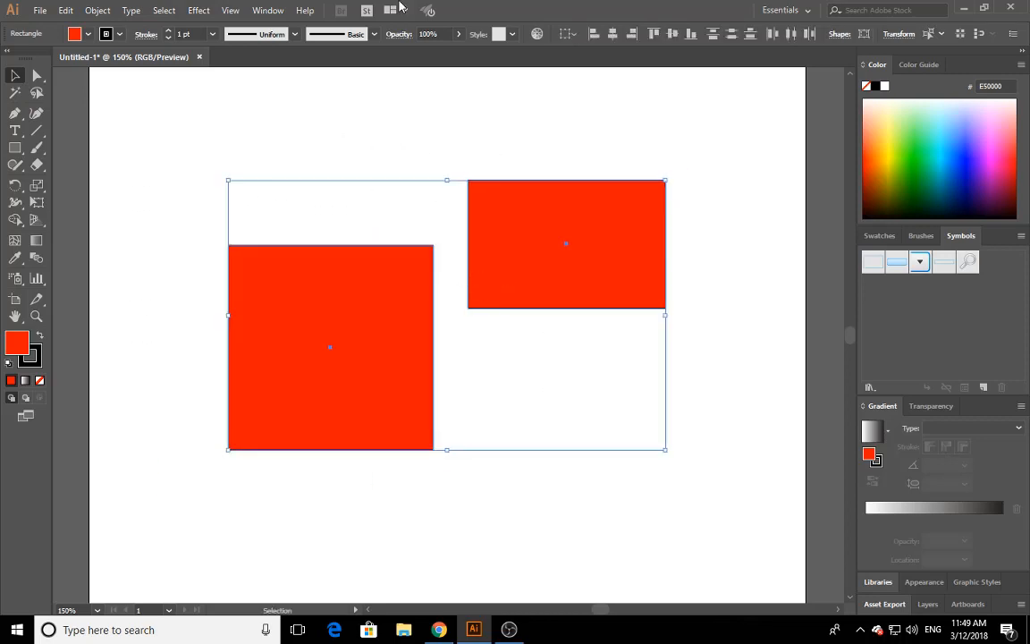
- Group the two red rectangles and move the group slightly up and to the right
{"action": "right_click", "coordinate": [503, 252]}
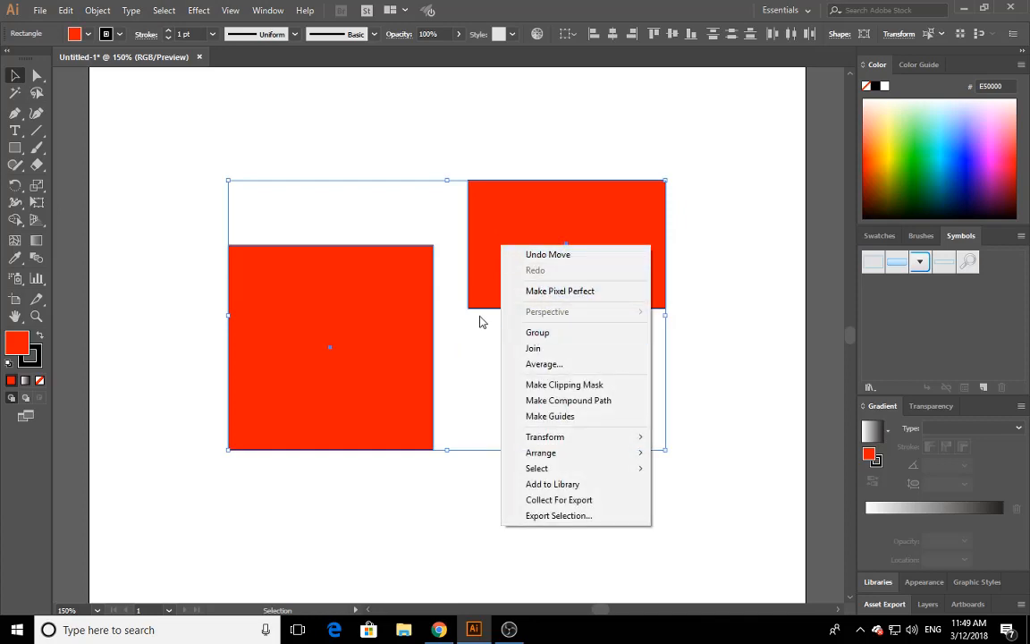
{"action": "left_click", "coordinate": [483, 275]}
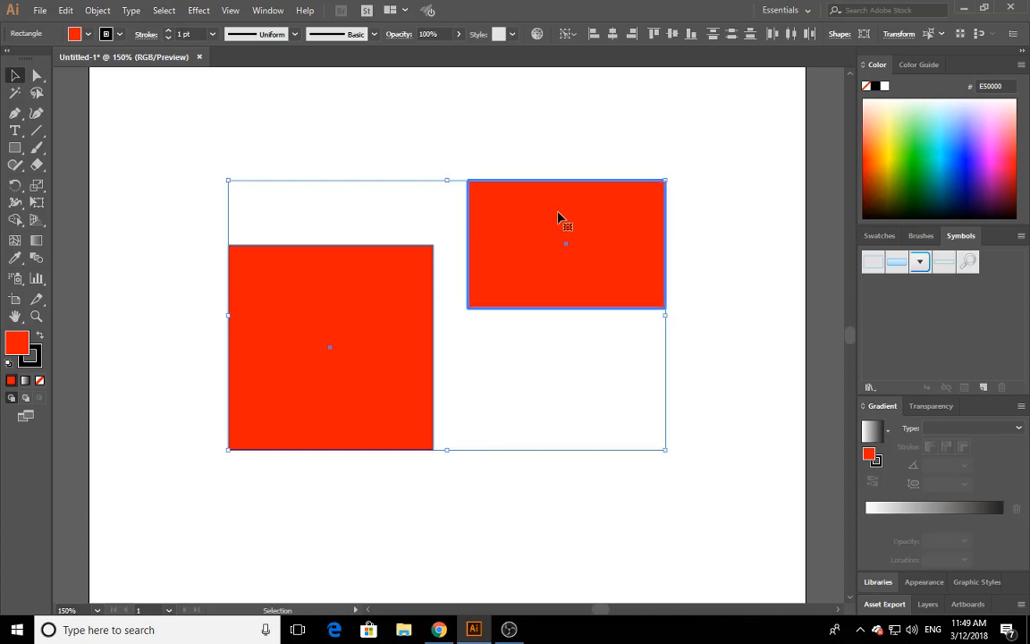
{"action": "left_click_drag", "start_coordinate": [311, 117], "coordinate": [559, 346]}
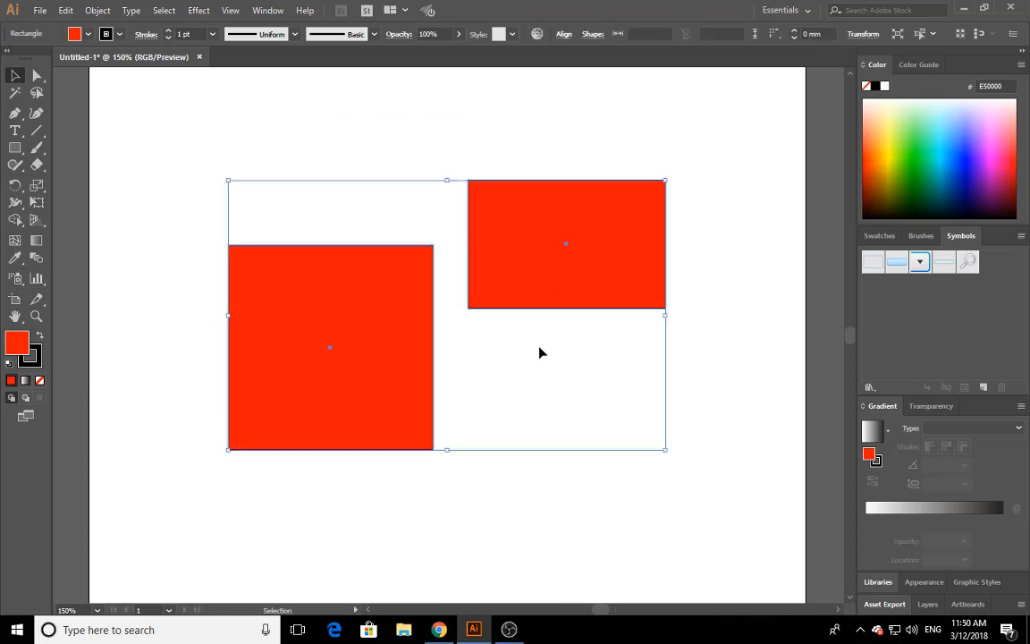
{"action": "left_click", "coordinate": [709, 264]}
{"action": "left_click", "coordinate": [611, 252]}
{"action": "mouse_move", "coordinate": [583, 277]}
{"action": "left_mouse_down"}
{"action": "mouse_move", "coordinate": [539, 284]}
{"action": "mouse_move", "coordinate": [564, 257]}
{"action": "mouse_move", "coordinate": [581, 262]}
{"action": "mouse_move", "coordinate": [581, 239]}
{"action": "mouse_move", "coordinate": [587, 268]}
{"action": "left_mouse_up"}
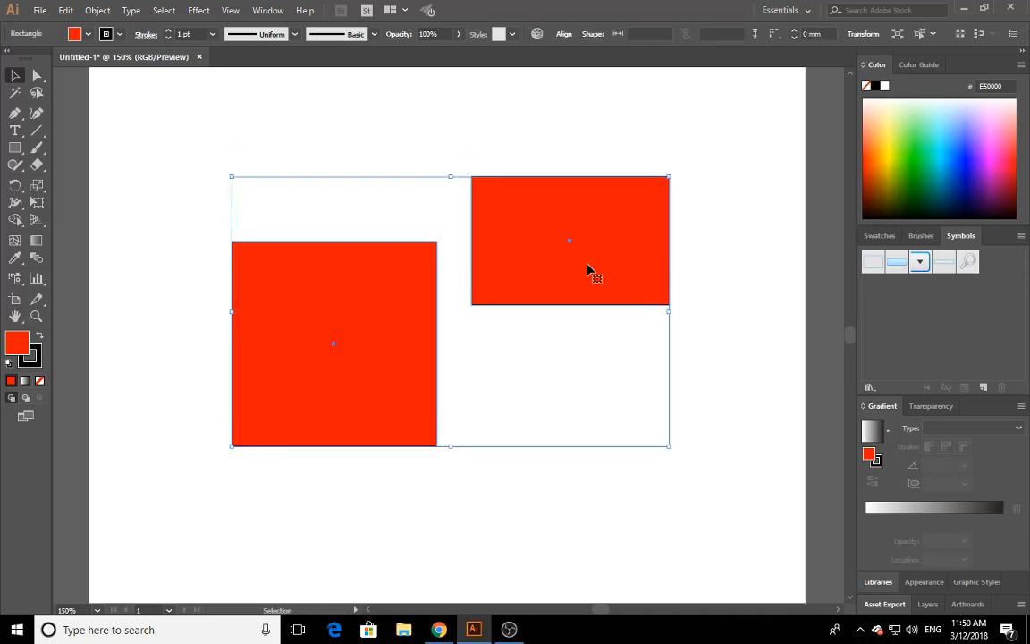
- Select the group of red rectangles and ungroup it
{"action": "left_click", "coordinate": [267, 120]}
{"action": "key", "text": "ctrl+a"}
{"action": "right_click", "coordinate": [529, 242]}
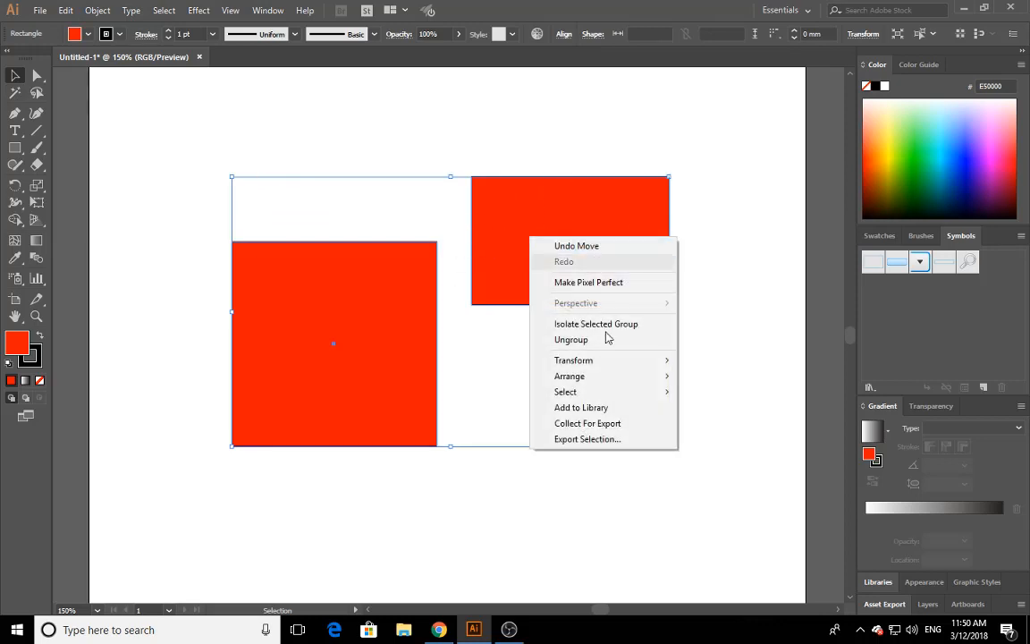
{"action": "left_click", "coordinate": [584, 342]}
- Move the smaller rectangle on its own beside the square, aligning their top edges with Smart Guides, and leave it deselected
{"action": "left_click", "coordinate": [709, 213]}
{"action": "left_click_drag", "start_coordinate": [600, 246], "coordinate": [652, 190]}
{"action": "left_click_drag", "start_coordinate": [626, 234], "coordinate": [589, 348]}
{"action": "left_click", "coordinate": [639, 440]}
{"action": "mouse_move", "coordinate": [589, 287]}
{"action": "left_mouse_down"}
{"action": "mouse_move", "coordinate": [581, 302]}
{"action": "mouse_move", "coordinate": [589, 283]}
{"action": "mouse_move", "coordinate": [570, 287]}
{"action": "mouse_move", "coordinate": [581, 305]}
{"action": "mouse_move", "coordinate": [596, 278]}
{"action": "mouse_move", "coordinate": [590, 286]}
{"action": "left_mouse_up"}
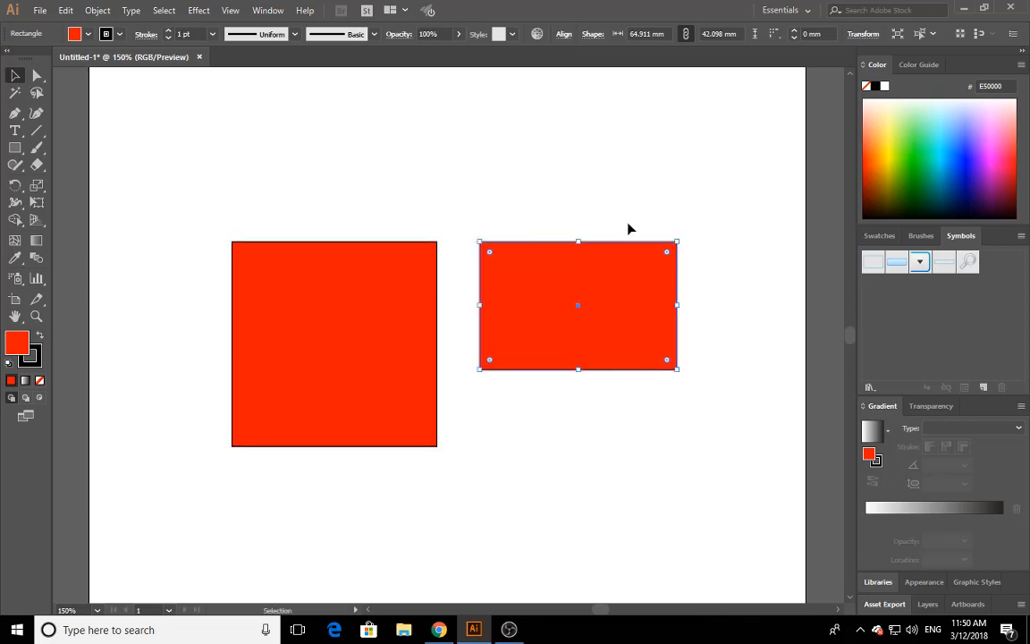
{"action": "mouse_move", "coordinate": [570, 301]}
{"action": "left_mouse_down"}
{"action": "mouse_move", "coordinate": [577, 363]}
{"action": "mouse_move", "coordinate": [575, 293]}
{"action": "left_mouse_up"}
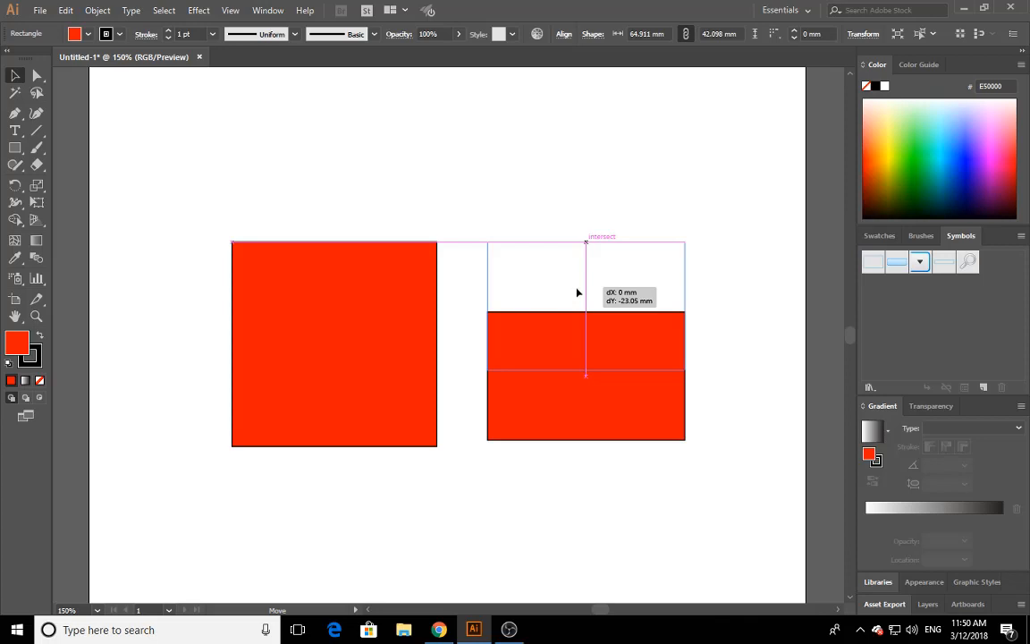
{"action": "left_click_drag", "start_coordinate": [577, 292], "coordinate": [577, 292]}
{"action": "left_click", "coordinate": [625, 219]}
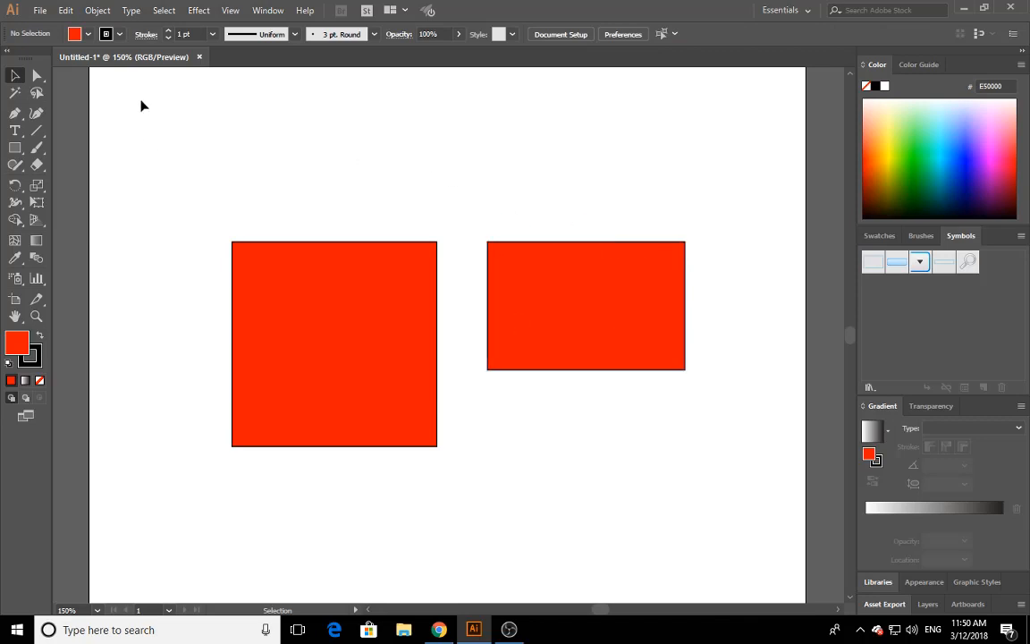
- Delete both red rectangles and draw a new rectangle about 68 by 66 mm in the middle of the artboard
{"action": "left_click_drag", "start_coordinate": [195, 145], "coordinate": [638, 466]}
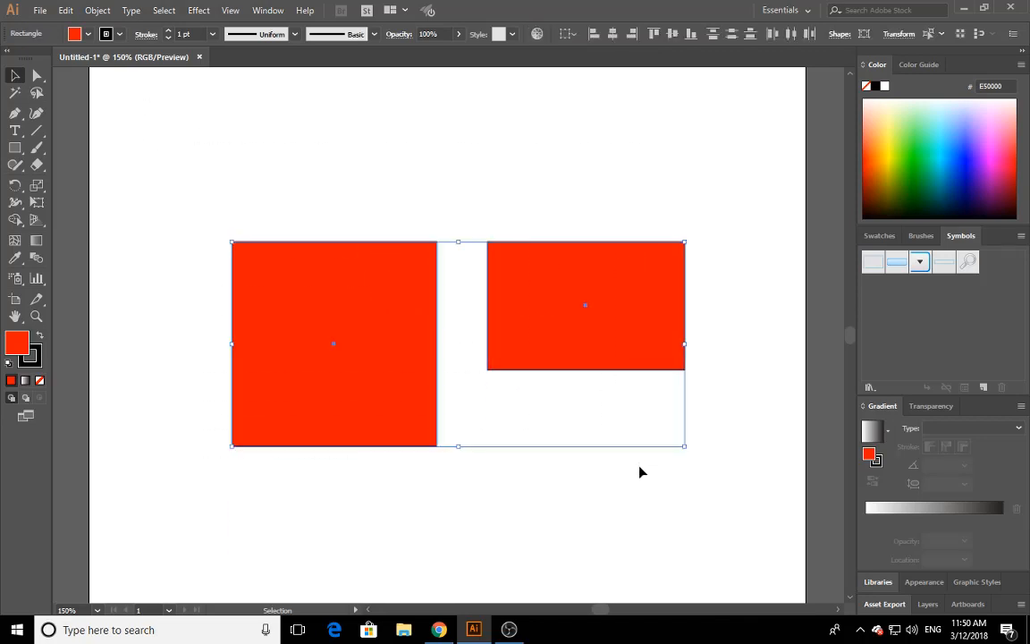
{"action": "key", "text": "Delete"}
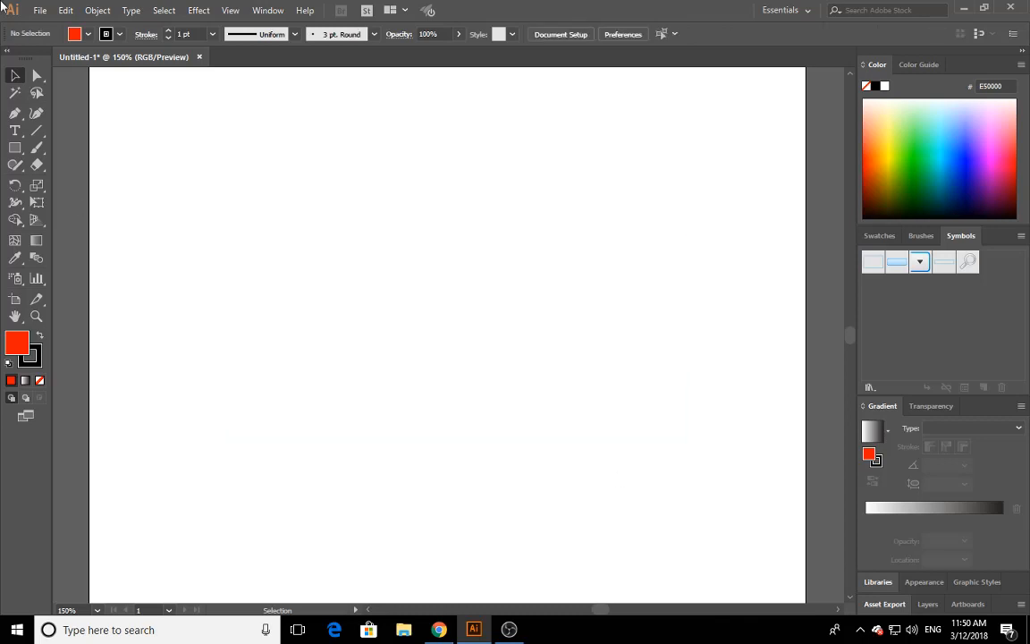
{"action": "left_click", "coordinate": [38, 77]}
{"action": "left_click", "coordinate": [36, 77]}
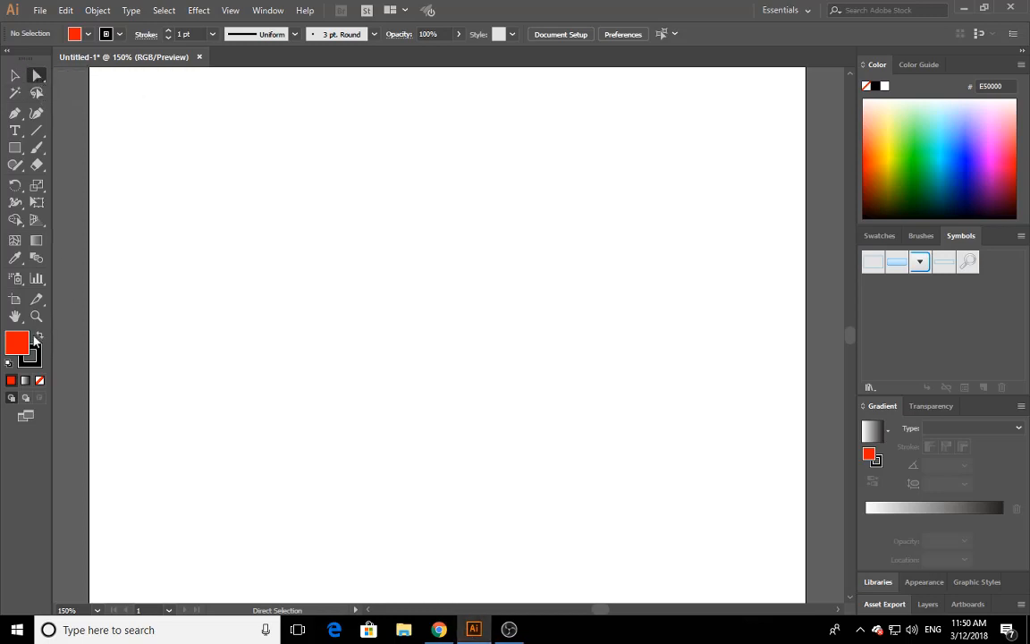
{"action": "left_click", "coordinate": [14, 148]}
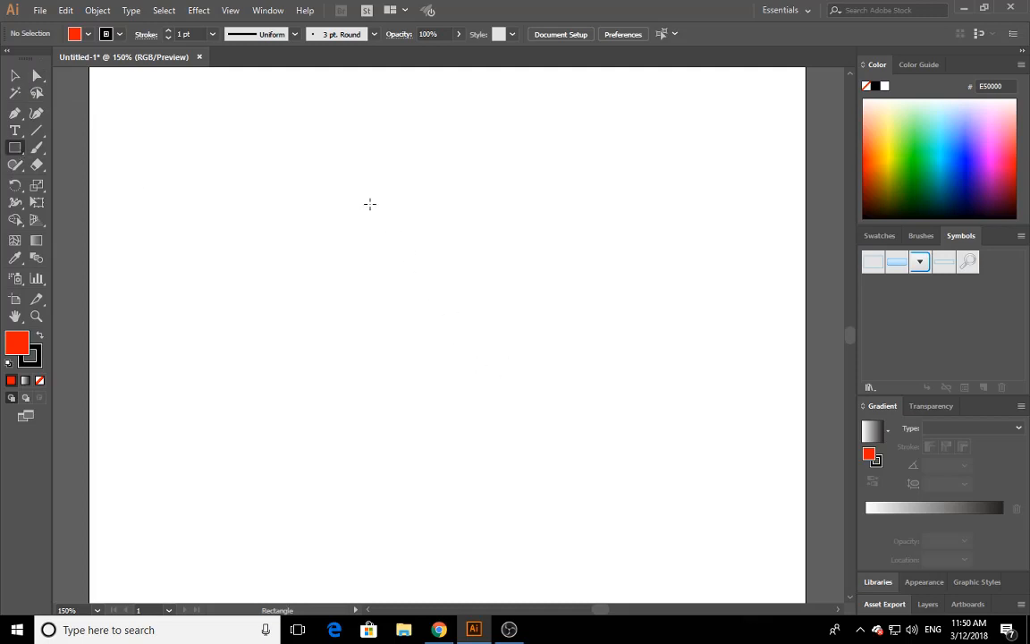
{"action": "mouse_move", "coordinate": [337, 207]}
{"action": "left_mouse_down"}
{"action": "mouse_move", "coordinate": [452, 347]}
{"action": "mouse_move", "coordinate": [546, 407]}
{"action": "left_mouse_up"}
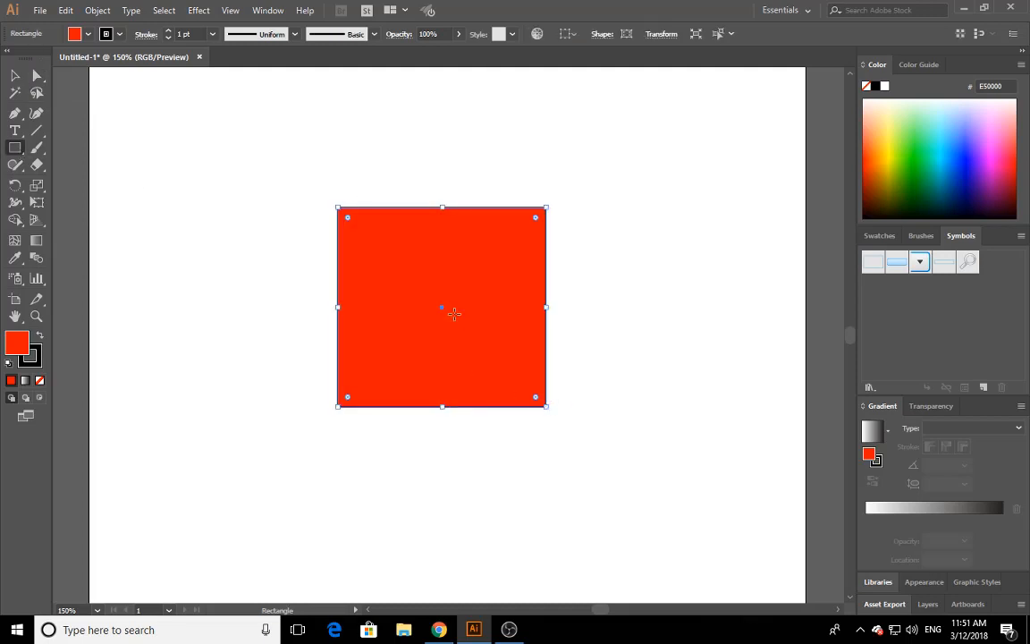
- Set the new rectangle's fill to green 22D109 and darken it to 1C9107 in the Color Picker
{"action": "double_click", "coordinate": [24, 346]}
{"action": "left_click", "coordinate": [524, 324]}
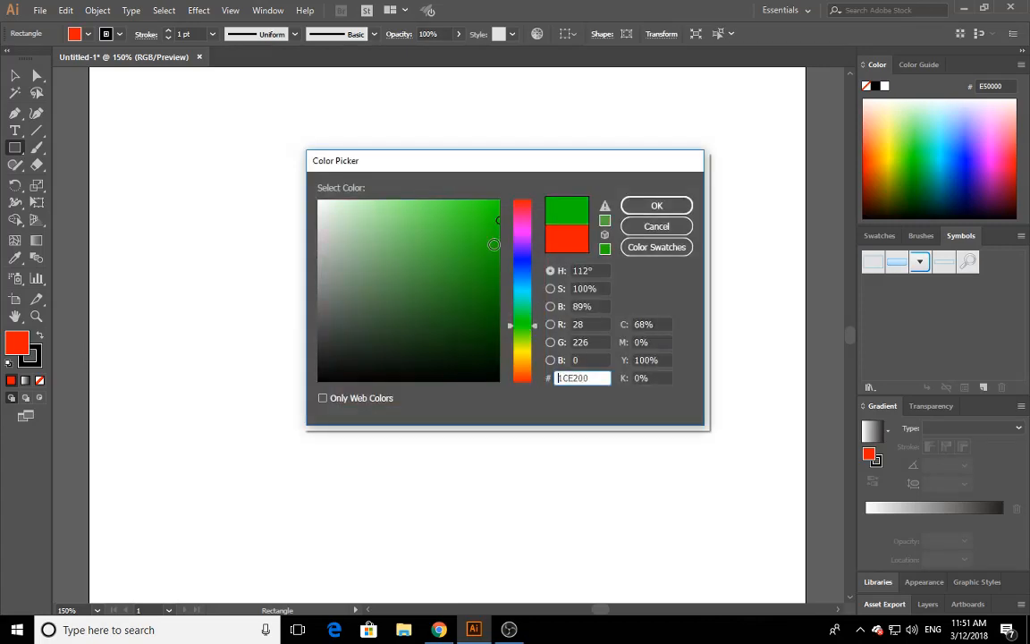
{"action": "left_click_drag", "start_coordinate": [493, 244], "coordinate": [494, 230]}
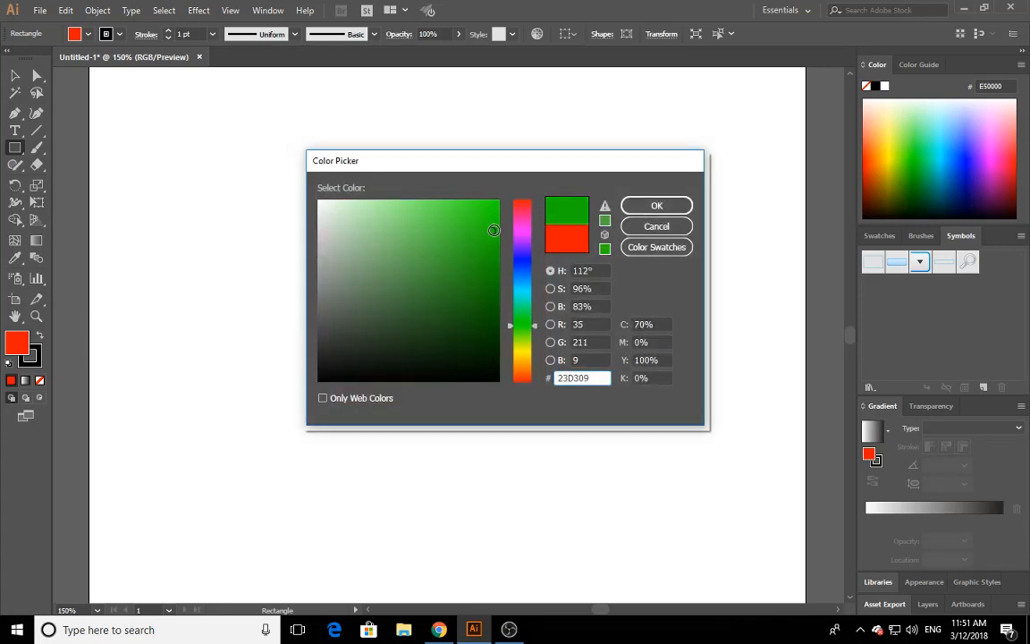
{"action": "left_click", "coordinate": [657, 205]}
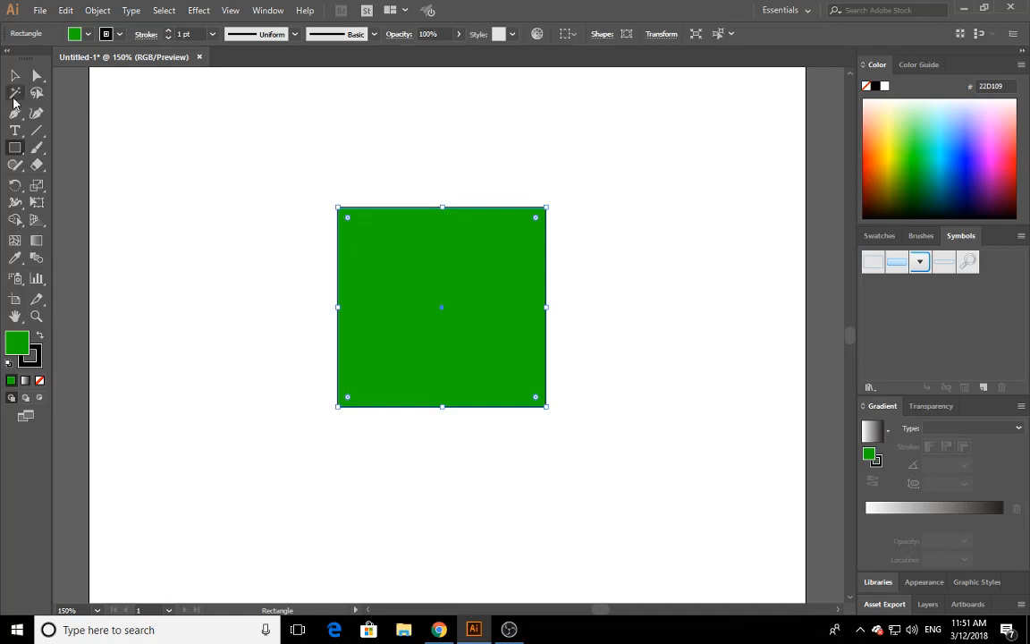
{"action": "double_click", "coordinate": [19, 350]}
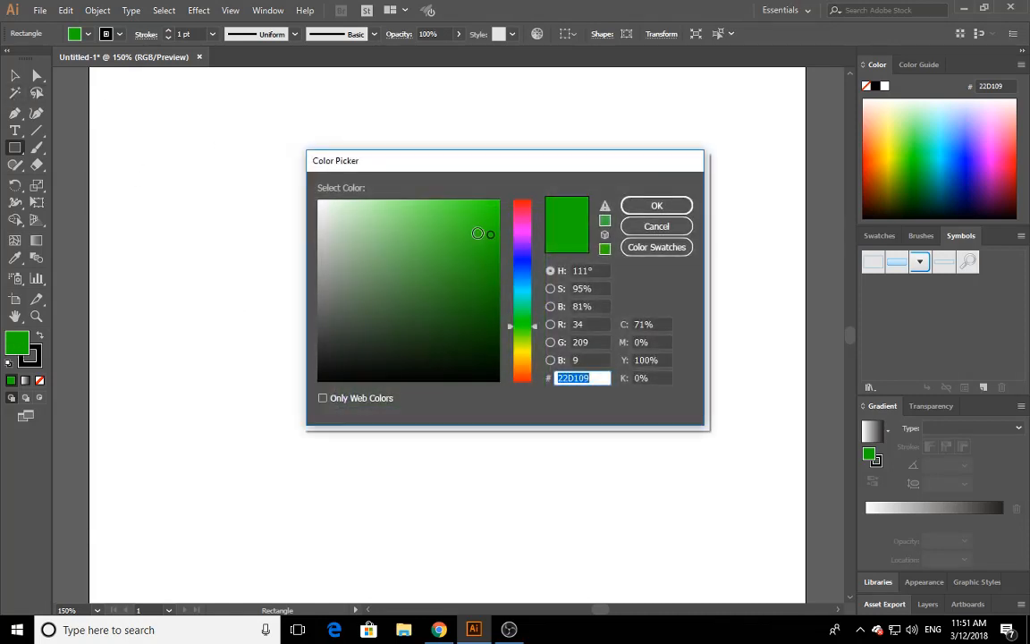
{"action": "left_click", "coordinate": [491, 277]}
{"action": "left_click", "coordinate": [673, 205]}
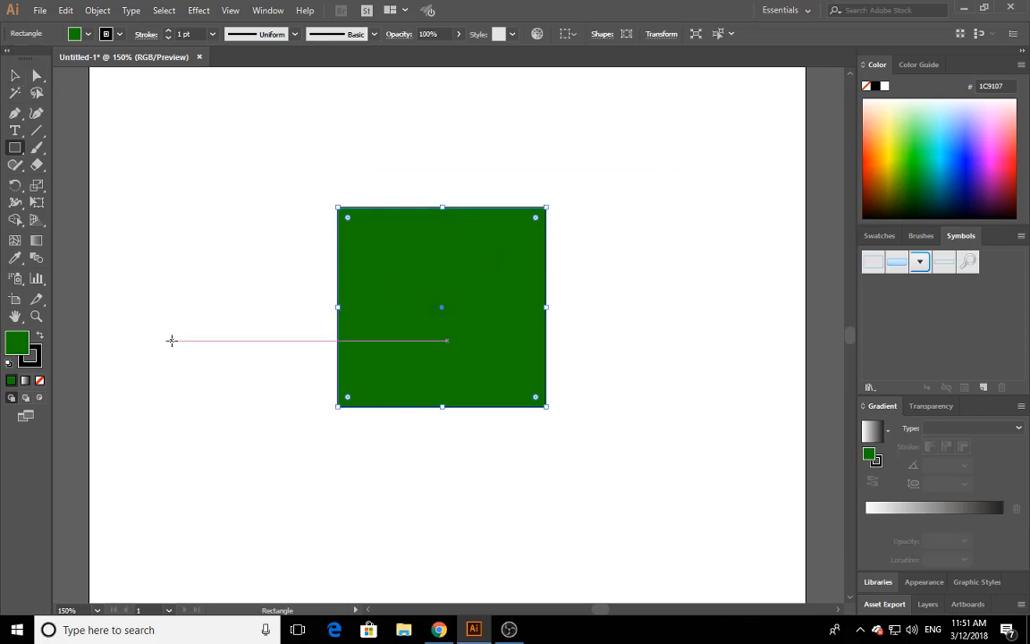
- Practise selecting the green rectangle with Selection tool marquees and leave it deselected
{"action": "left_click", "coordinate": [15, 75]}
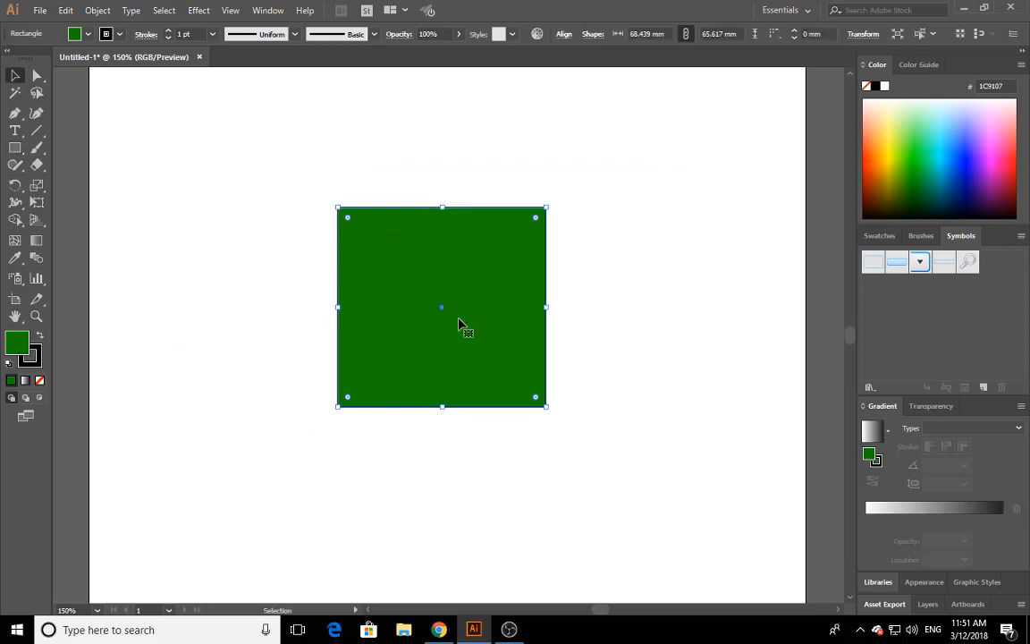
{"action": "left_click", "coordinate": [246, 345]}
{"action": "left_click_drag", "start_coordinate": [255, 171], "coordinate": [496, 370]}
{"action": "left_click_drag", "start_coordinate": [271, 138], "coordinate": [387, 232]}
{"action": "left_click", "coordinate": [635, 303]}
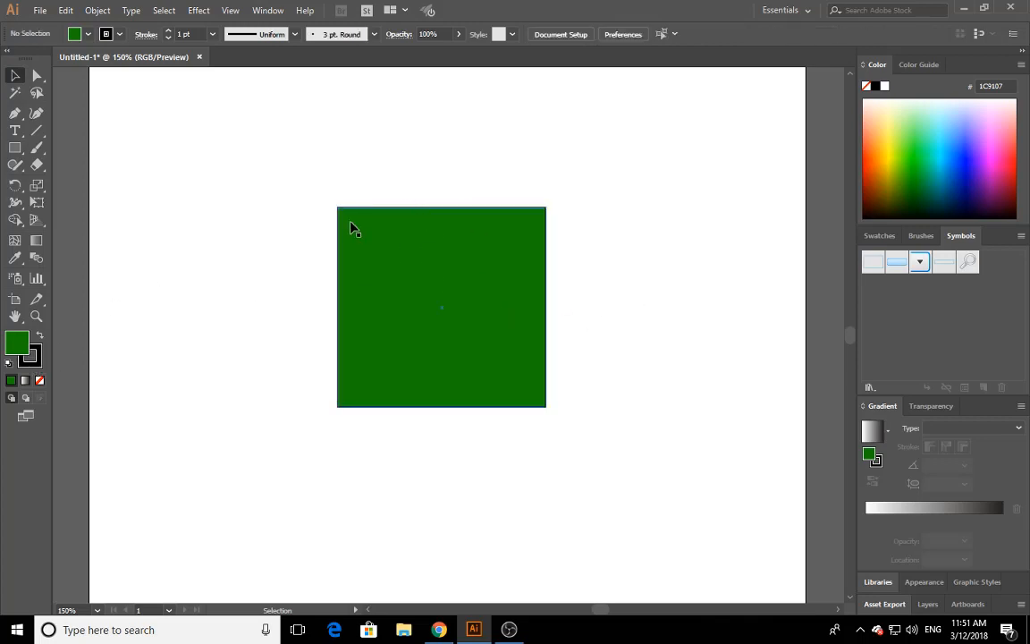
- Make the stroke color active, bring up the Swatches panel, and view the fill and stroke swatches
{"action": "left_click", "coordinate": [30, 361]}
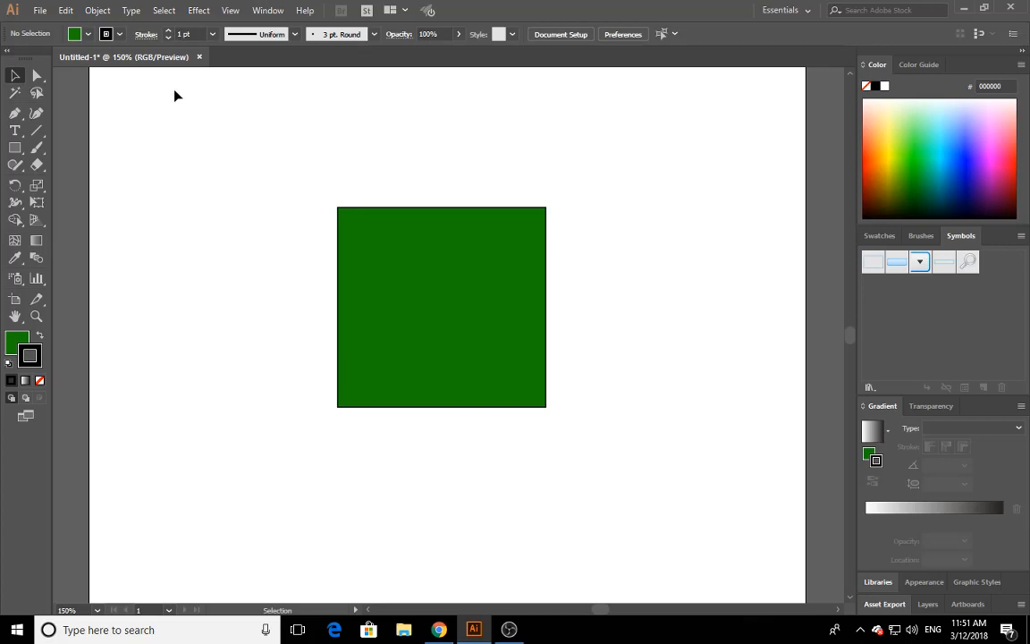
{"action": "left_click", "coordinate": [76, 39]}
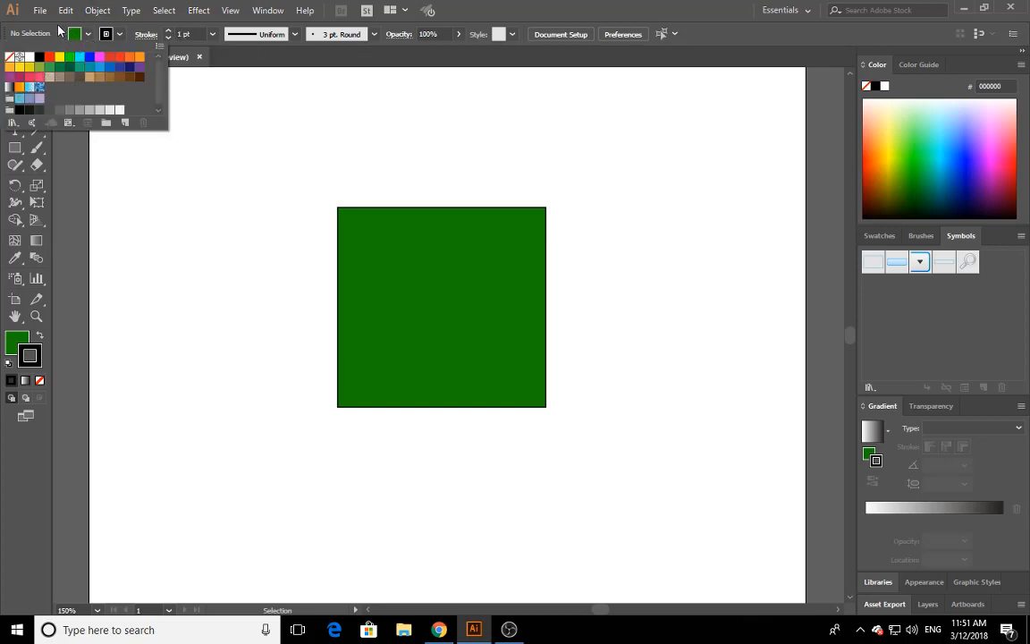
{"action": "left_click", "coordinate": [67, 25]}
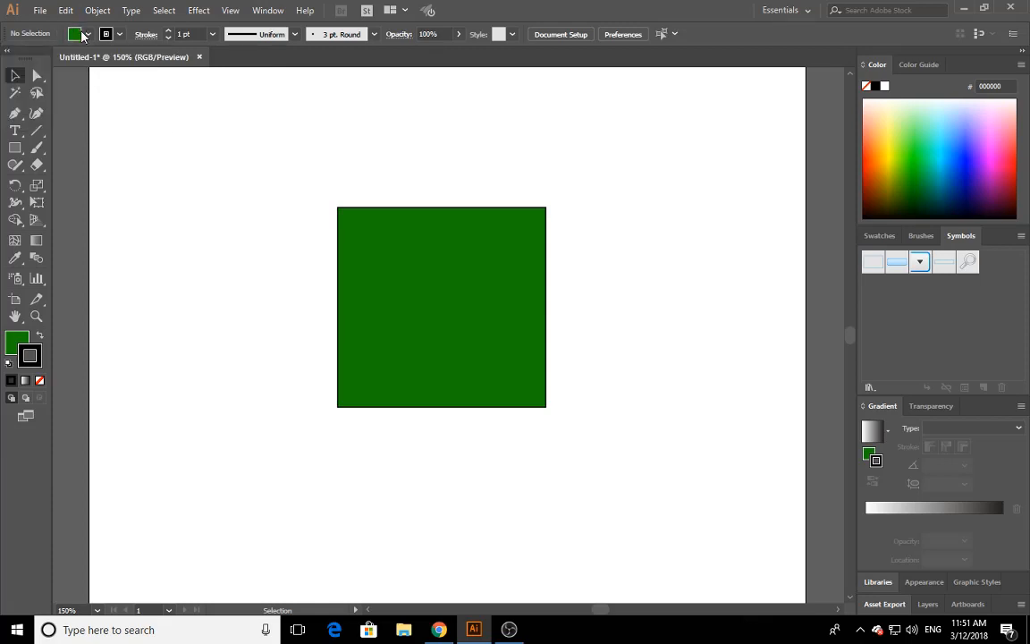
{"action": "left_click", "coordinate": [882, 235]}
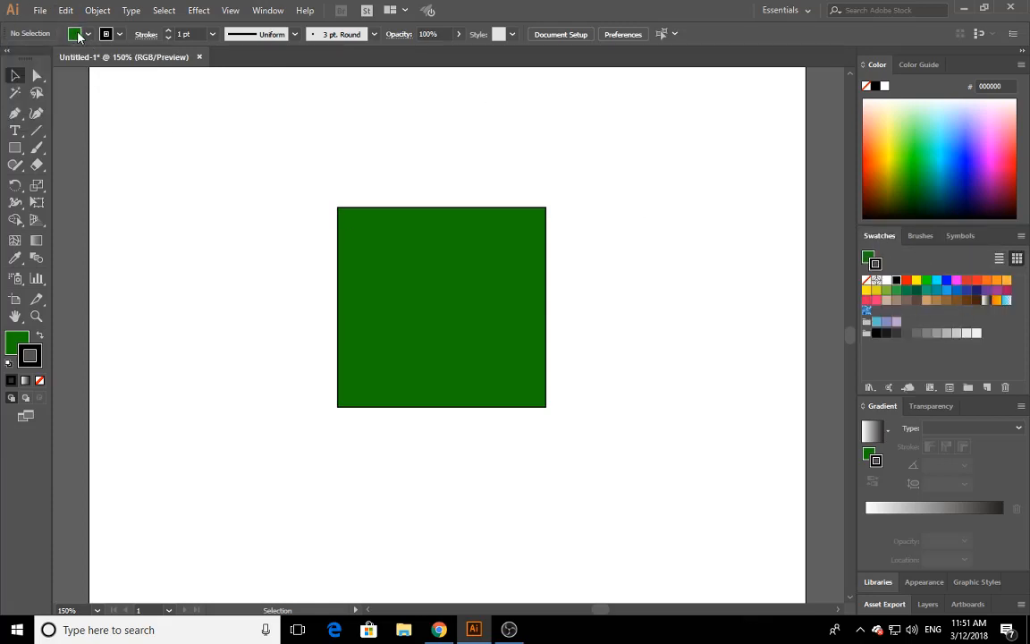
{"action": "left_click", "coordinate": [106, 38]}
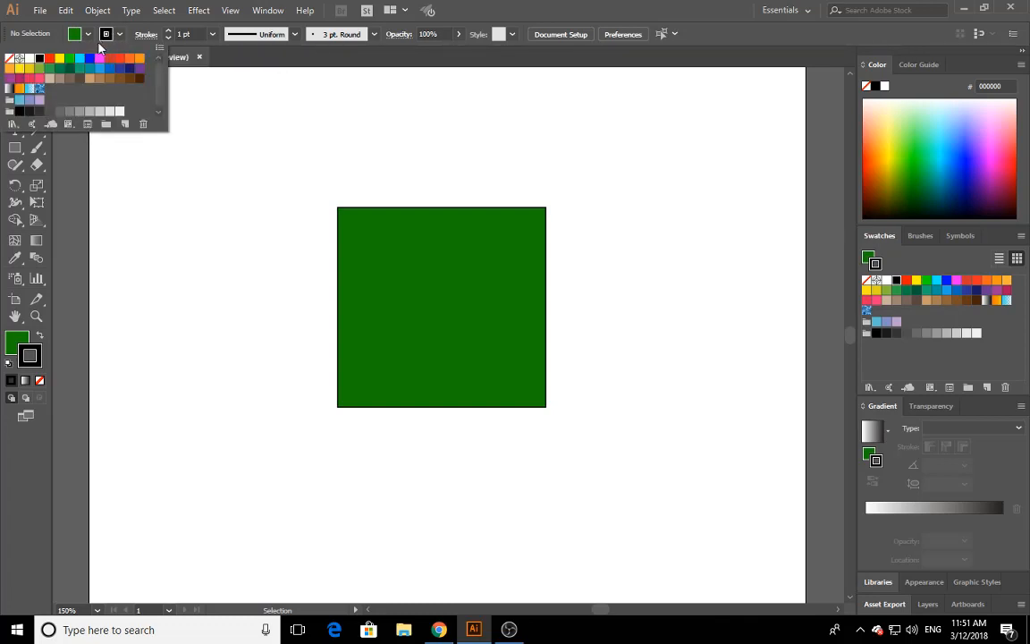
- Set the fill to the cyan swatch with nothing selected
{"action": "left_click", "coordinate": [74, 33]}
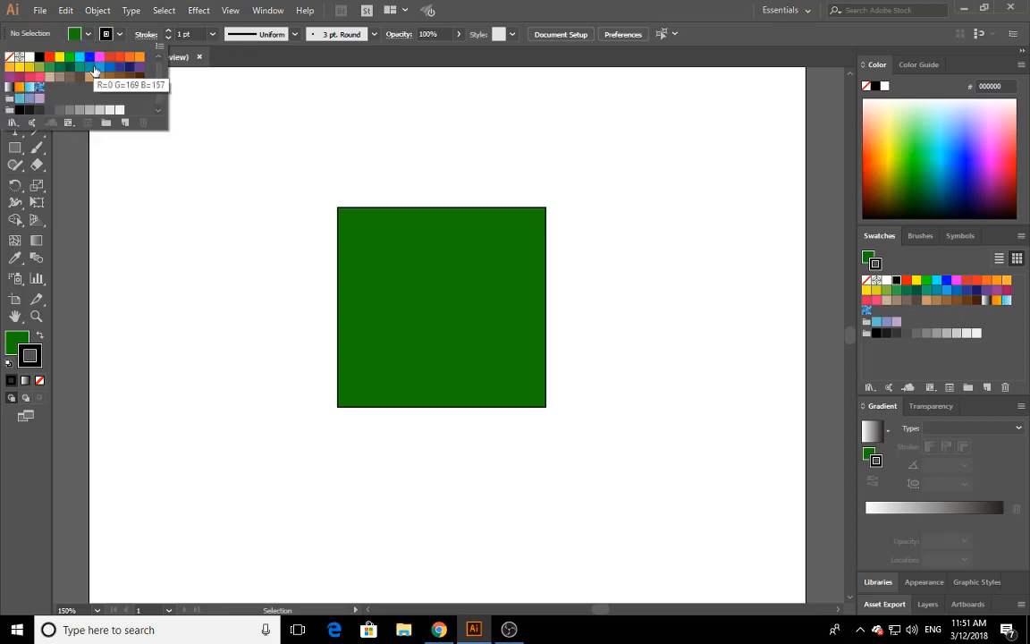
{"action": "left_click", "coordinate": [80, 57]}
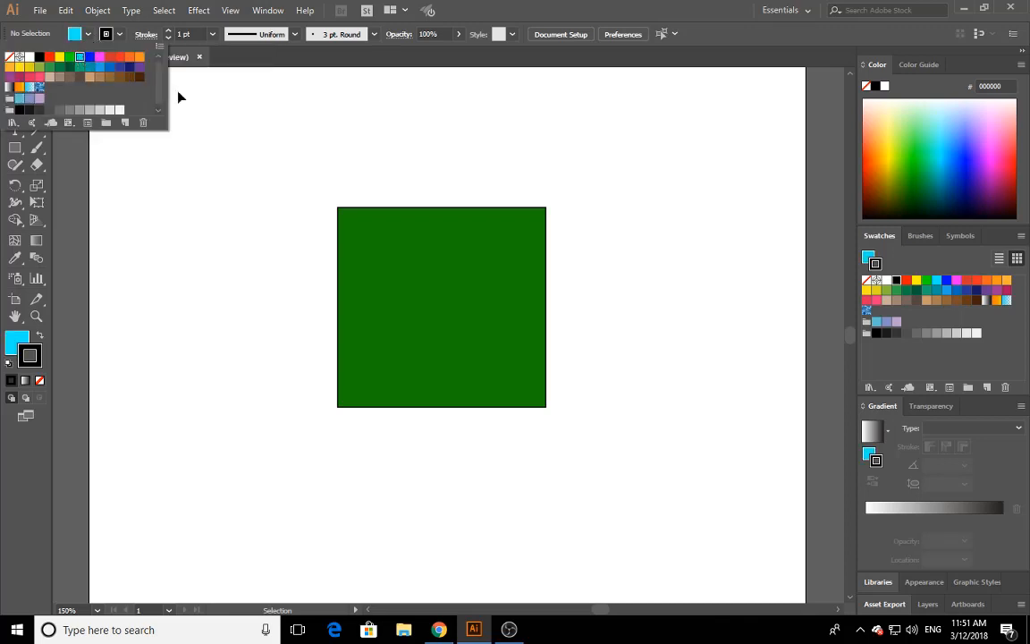
- Select the green rectangle, fill it with the teal-green swatch, give it an RGB Magenta stroke, and leave it selected
{"action": "left_click", "coordinate": [395, 260]}
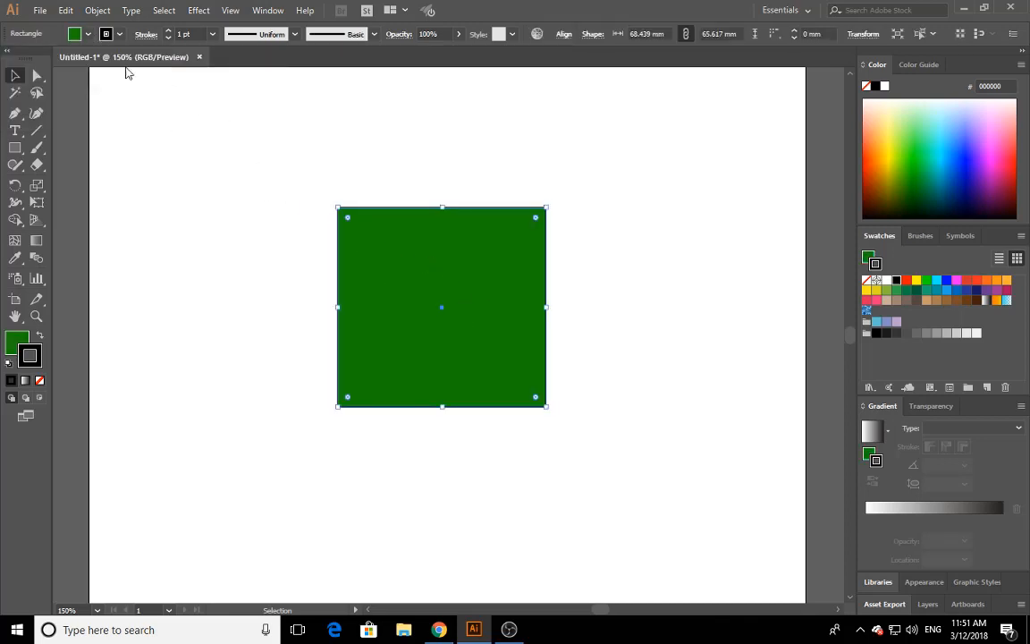
{"action": "left_click", "coordinate": [87, 37]}
{"action": "left_click", "coordinate": [79, 68]}
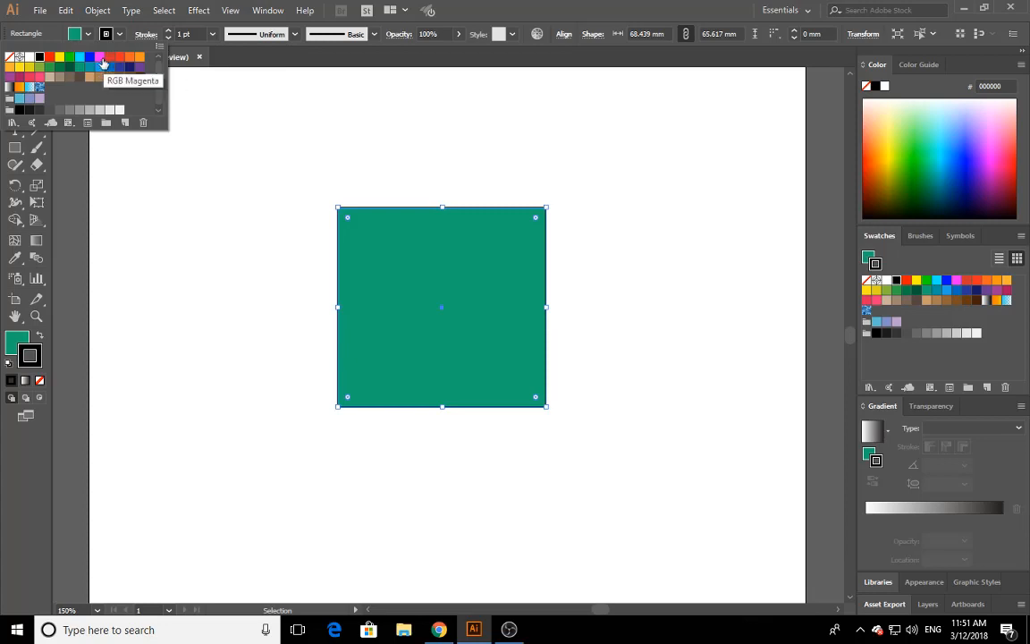
{"action": "left_click", "coordinate": [98, 57]}
{"action": "left_click", "coordinate": [370, 230]}
{"action": "key", "text": "ctrl+shift+a"}
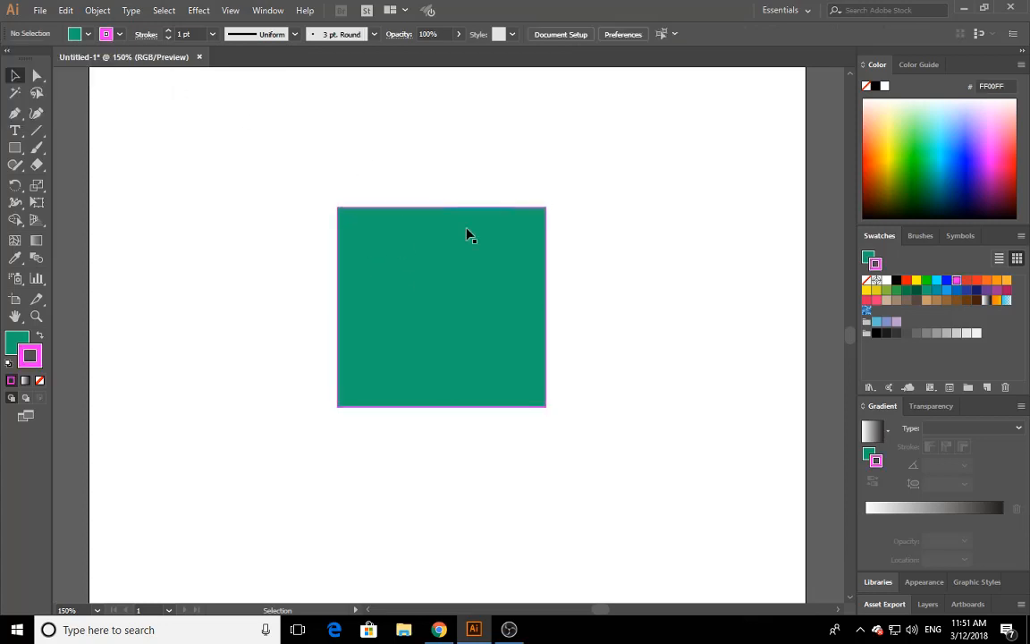
{"action": "left_click", "coordinate": [453, 299]}
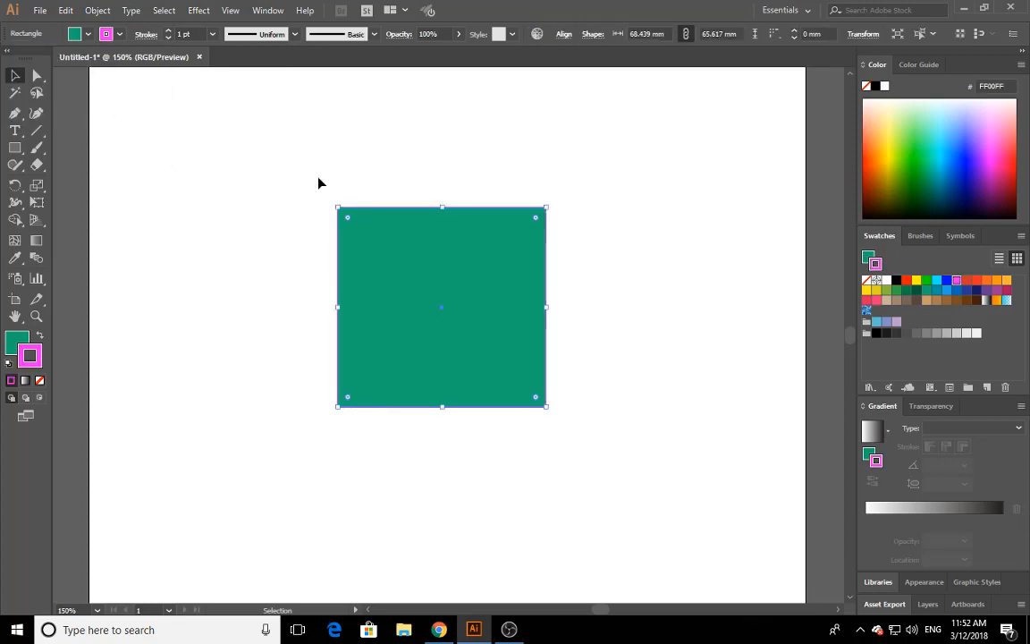
- Set the green rectangle's stroke weight to 7 pt and deselect it
{"action": "left_click", "coordinate": [211, 34]}
{"action": "left_click", "coordinate": [231, 191]}
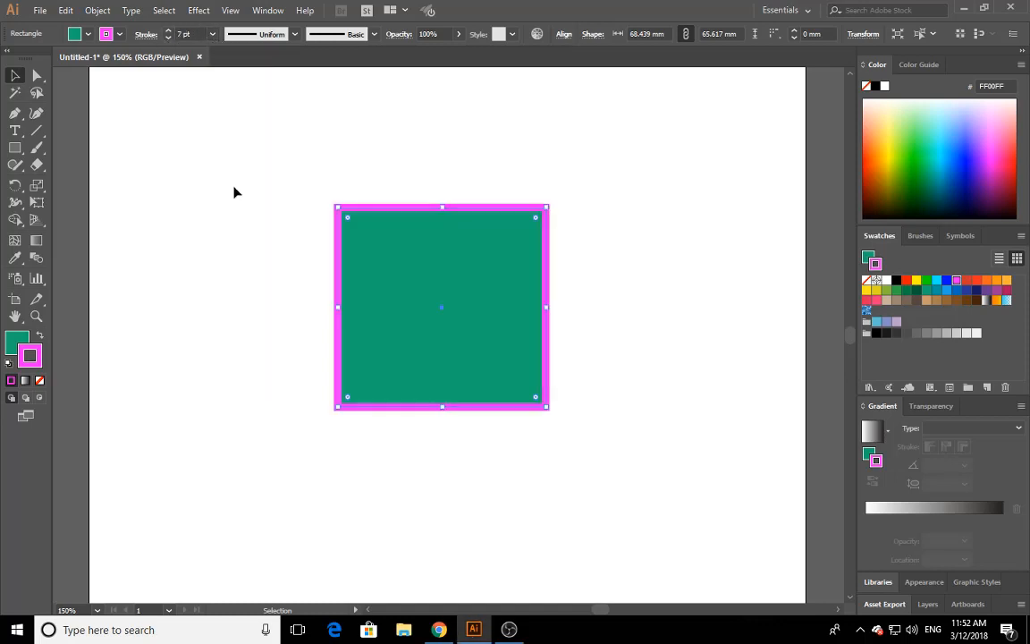
{"action": "left_click", "coordinate": [380, 181]}
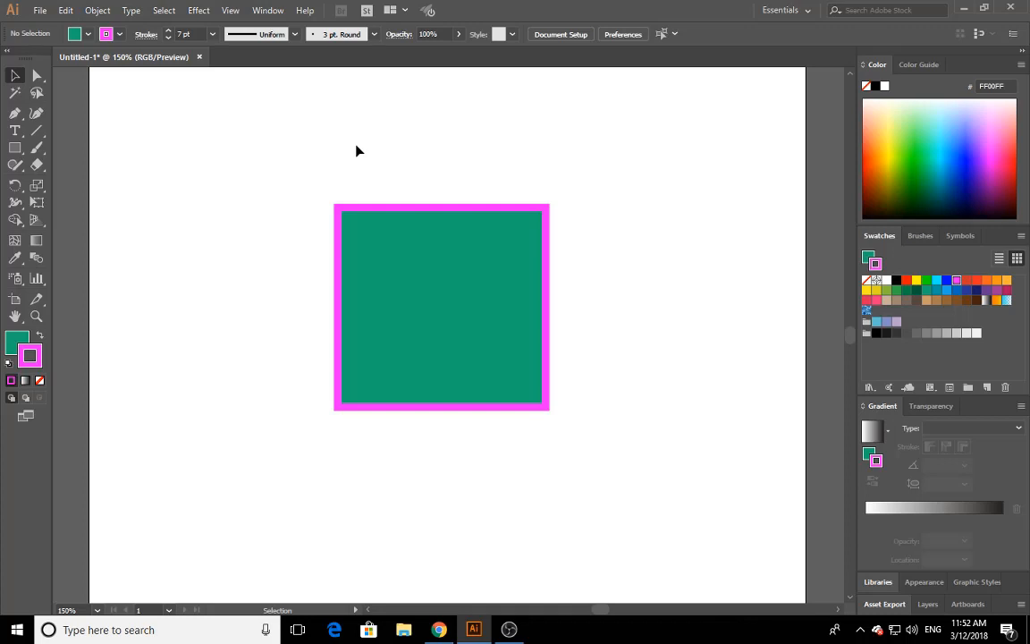
- Undo the stroke weight and magenta stroke changes, and leave the rectangle deselected with the Selection tool active
{"action": "key", "text": "a"}
{"action": "key", "text": "ctrl+z"}
{"action": "key", "text": "ctrl+z"}
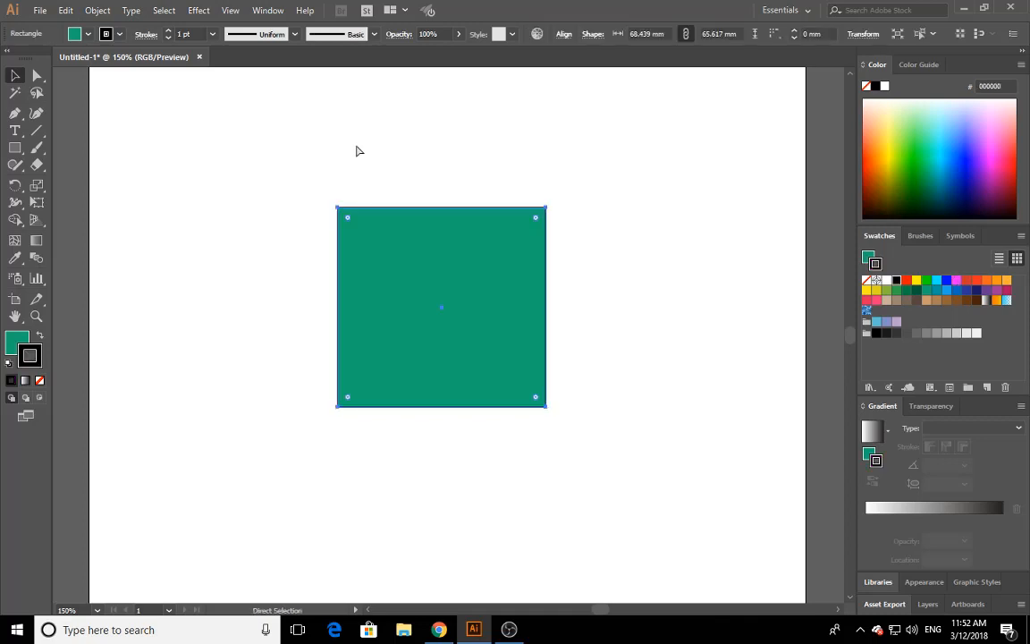
{"action": "key", "text": "v"}
{"action": "left_click", "coordinate": [288, 195]}
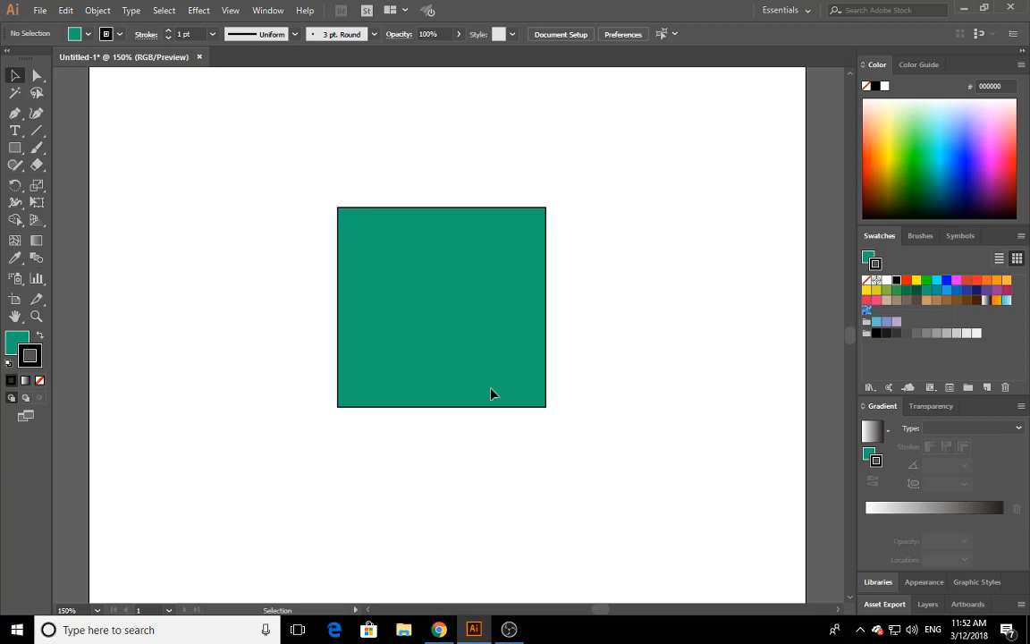
- Practise zooming in and out on the green rectangle and scrolling the artboard vertically
{"action": "left_click", "coordinate": [36, 316]}
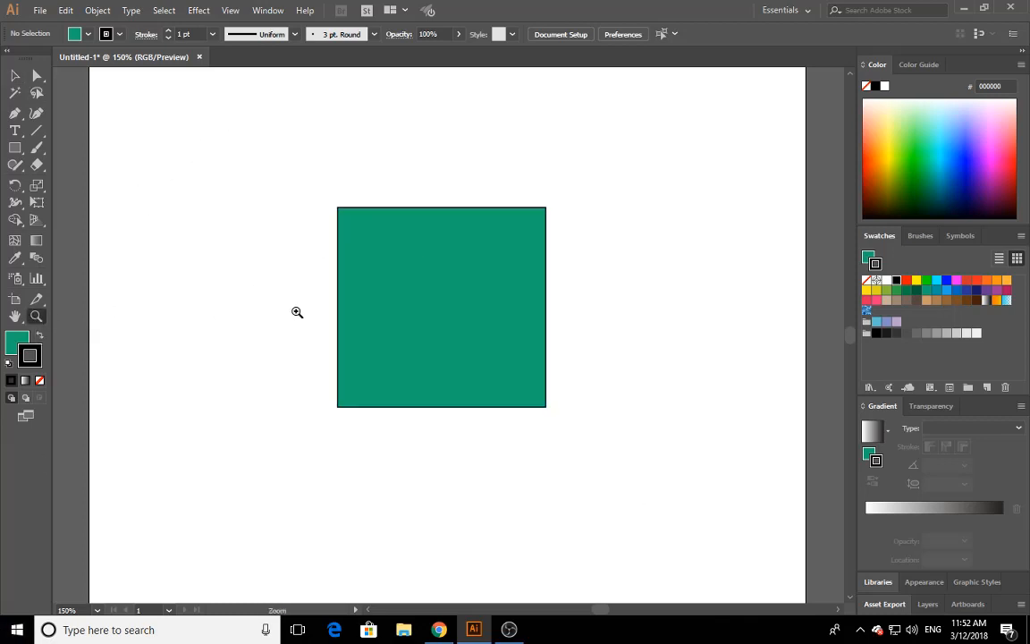
{"action": "left_click", "coordinate": [439, 298]}
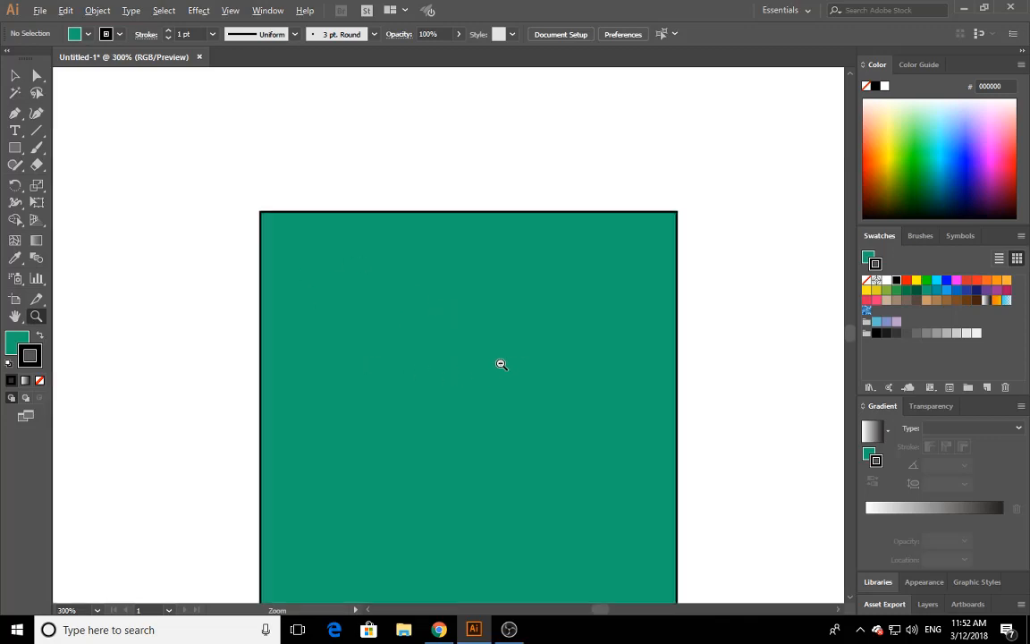
{"action": "left_click", "coordinate": [580, 309], "text": "alt"}
{"action": "left_click", "coordinate": [578, 310], "text": "alt"}
{"action": "left_click", "coordinate": [576, 309], "text": "alt"}
{"action": "left_click", "coordinate": [574, 310], "text": "alt"}
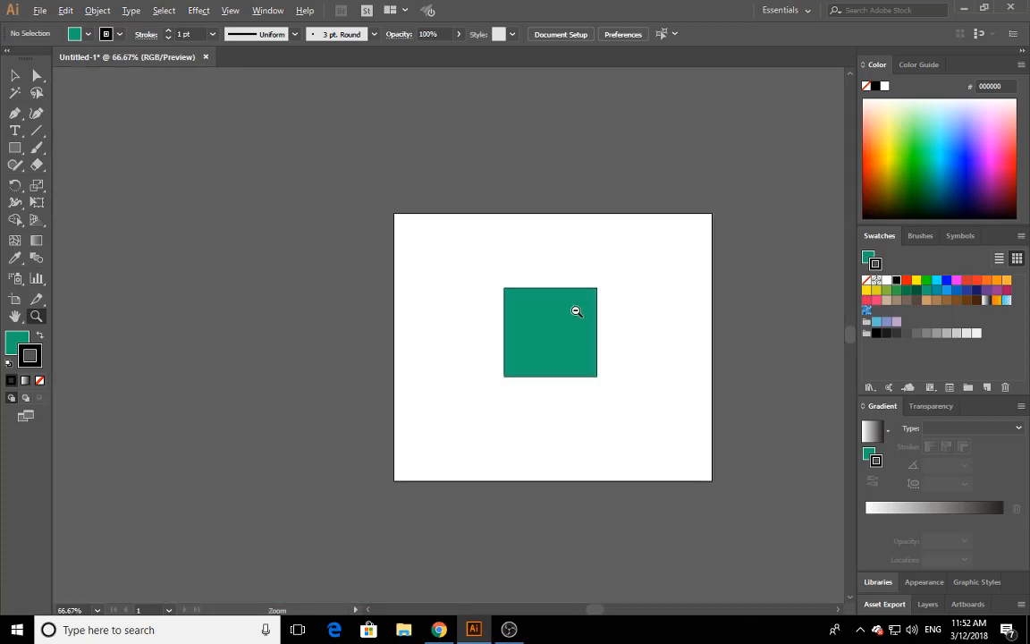
{"action": "left_click", "coordinate": [576, 310], "text": "alt"}
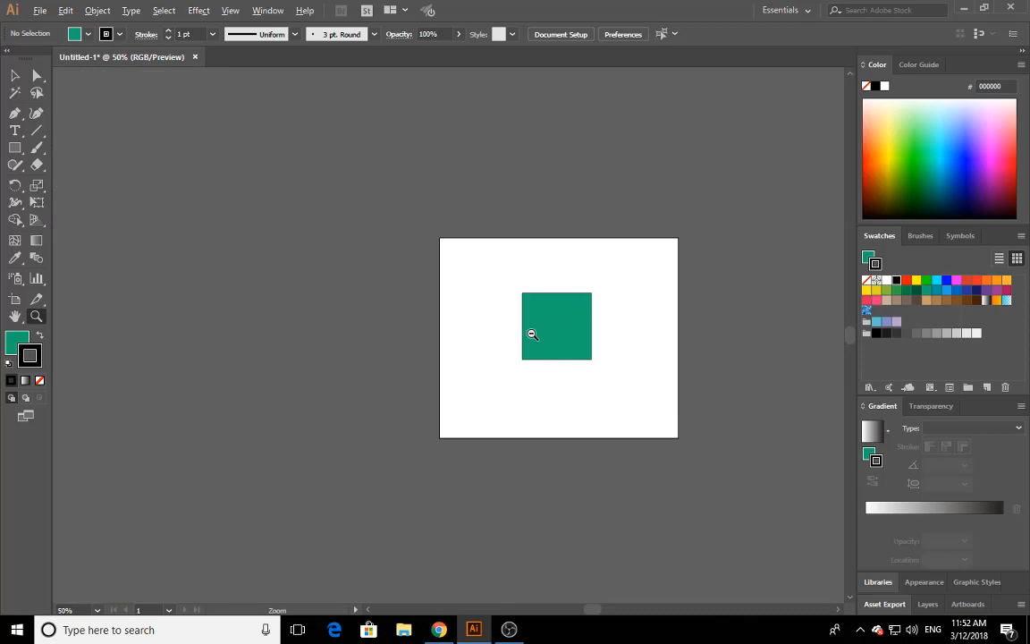
{"action": "scroll", "coordinate": [549, 301], "scroll_direction": "up", "scroll_amount": 4, "text": "alt"}
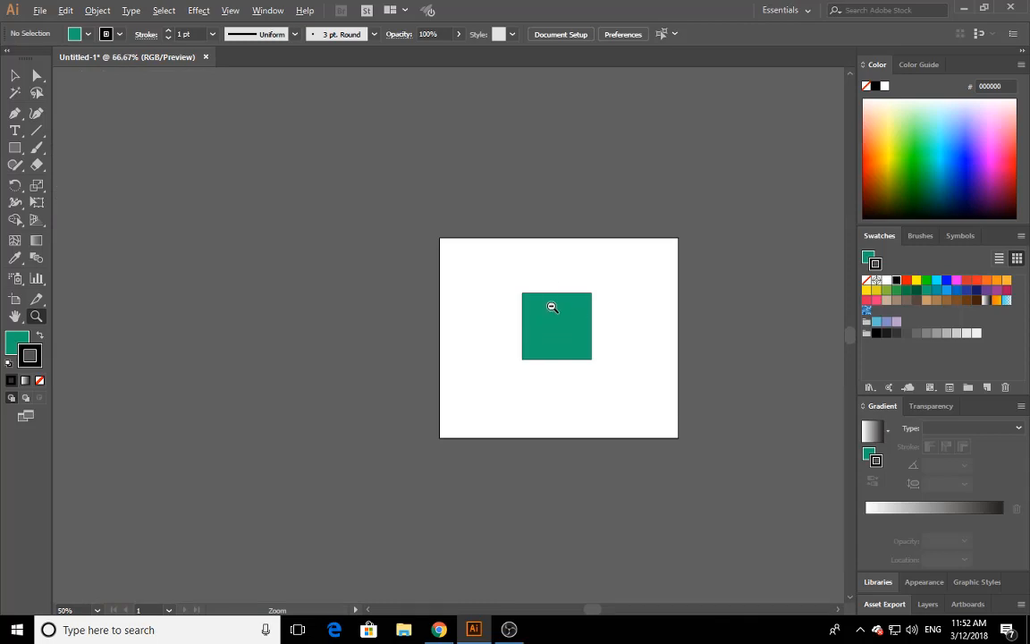
{"action": "scroll", "coordinate": [550, 307], "scroll_direction": "down", "scroll_amount": 2, "text": "alt"}
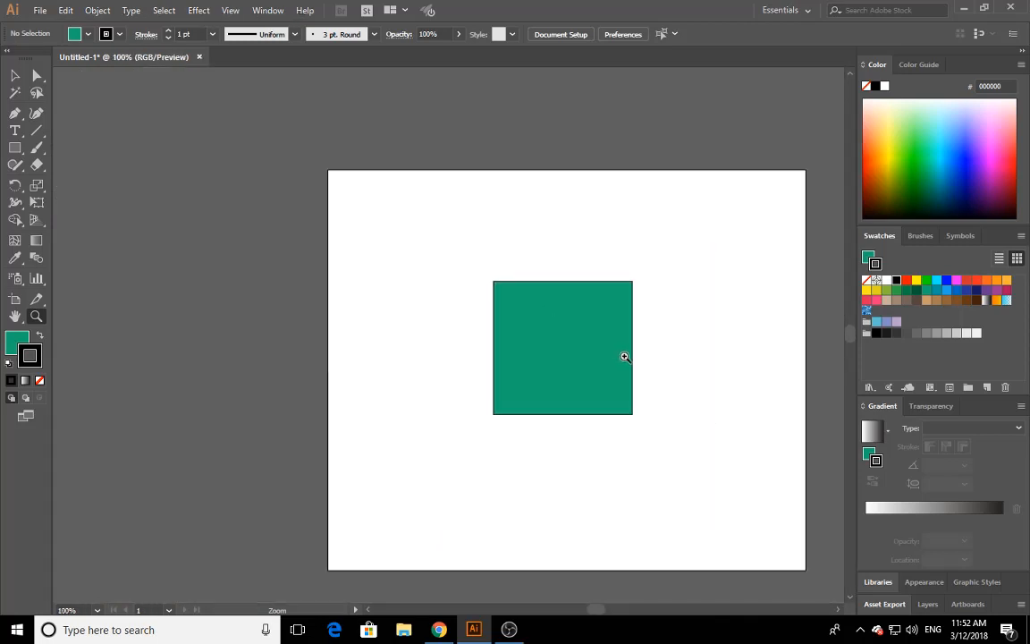
{"action": "left_click_drag", "start_coordinate": [623, 357], "coordinate": [526, 349]}
{"action": "scroll", "coordinate": [525, 350], "scroll_direction": "up", "scroll_amount": 1, "text": "alt"}
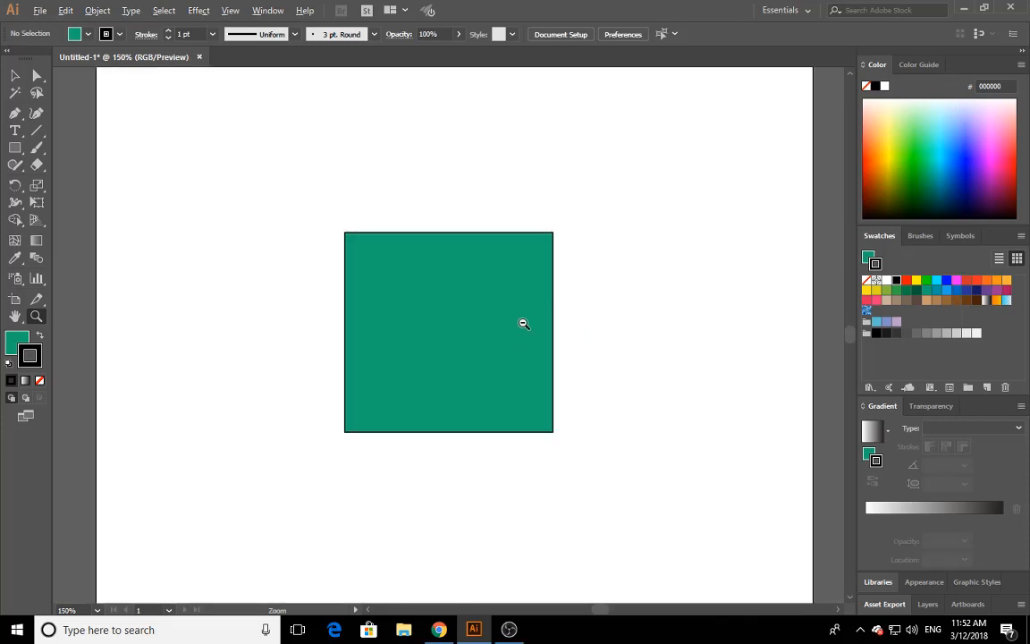
{"action": "scroll", "coordinate": [515, 308], "scroll_direction": "down", "scroll_amount": 2}
{"action": "scroll", "coordinate": [519, 298], "scroll_direction": "up", "scroll_amount": 4}
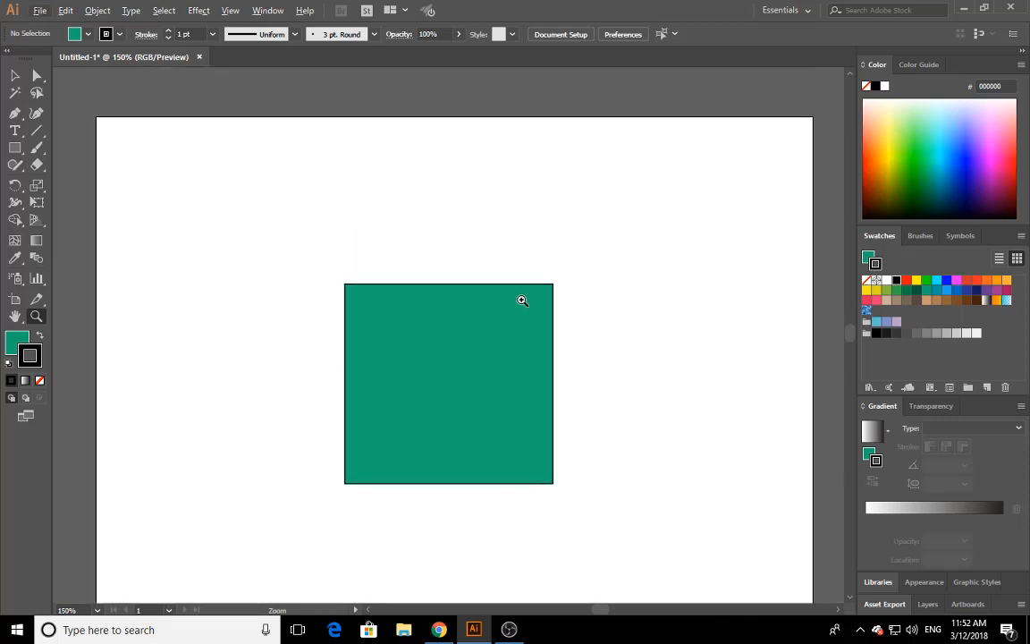
{"action": "scroll", "coordinate": [524, 299], "scroll_direction": "down", "scroll_amount": 1}
- Select the green rectangle and look through its stroke weight, width profile and brush definition options
{"action": "left_click", "coordinate": [14, 75]}
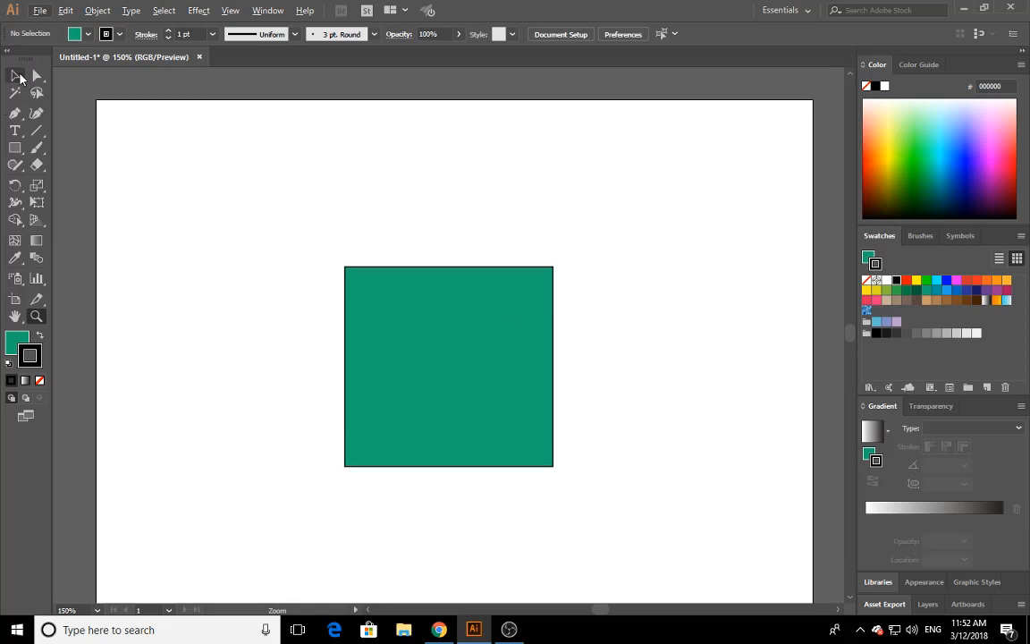
{"action": "left_click", "coordinate": [367, 329]}
{"action": "left_click", "coordinate": [212, 34]}
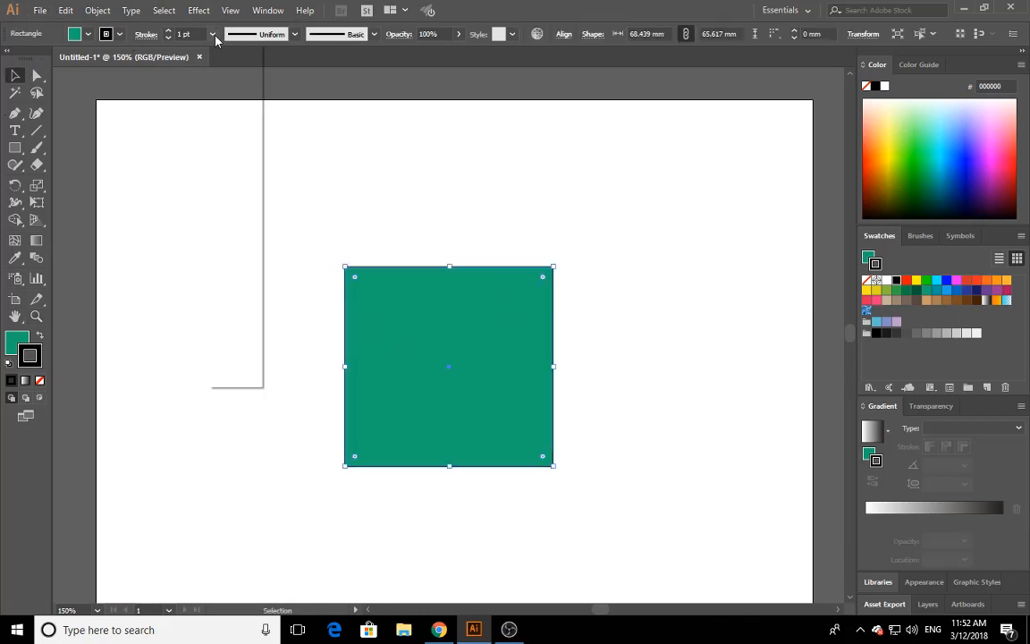
{"action": "left_click", "coordinate": [156, 27]}
{"action": "left_click", "coordinate": [259, 34]}
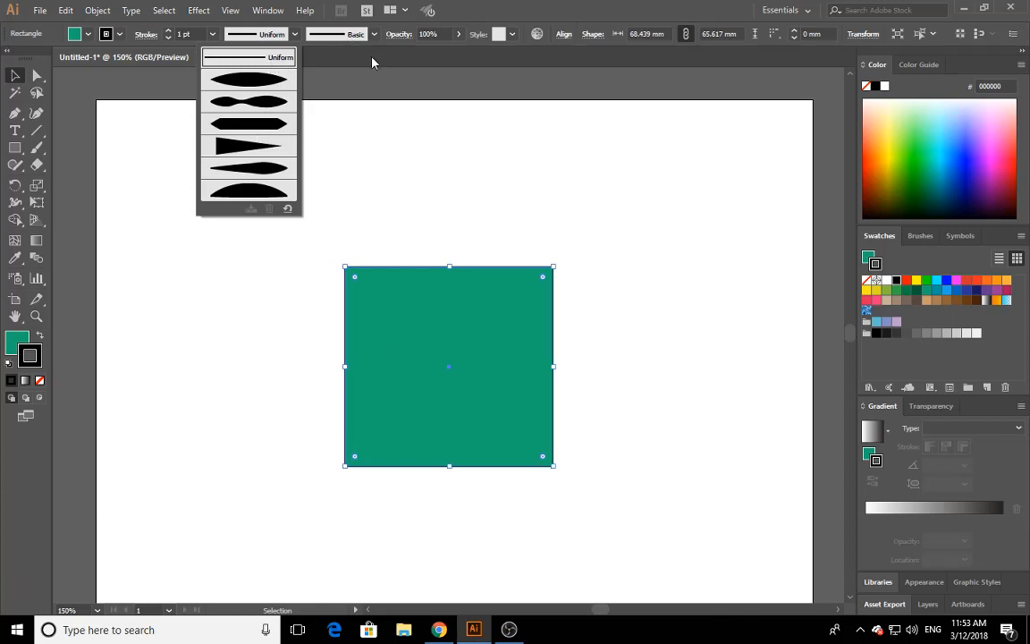
{"action": "left_click", "coordinate": [400, 59]}
{"action": "left_click", "coordinate": [346, 38]}
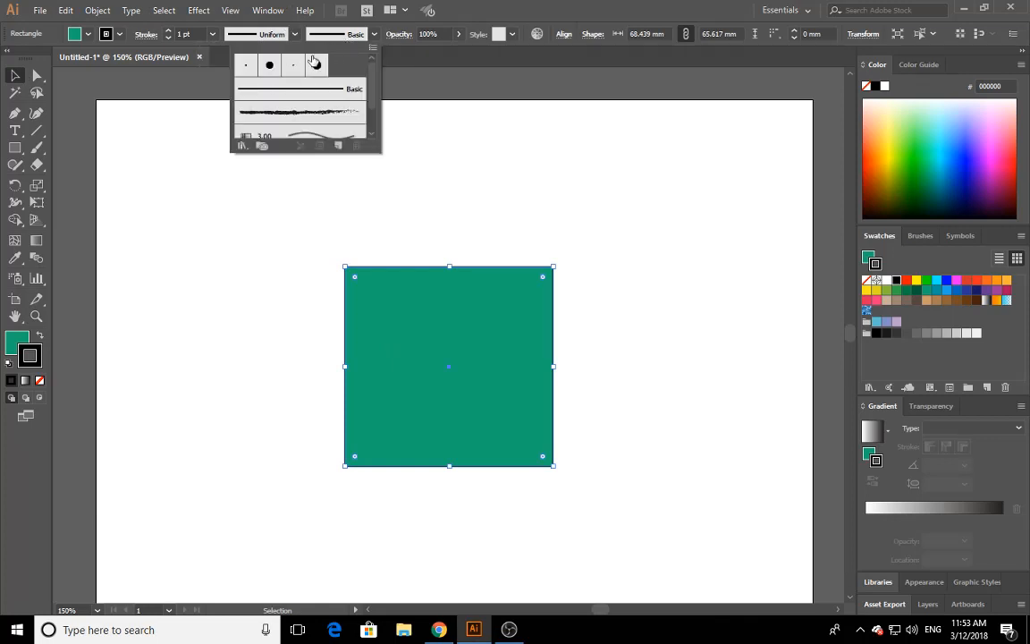
{"action": "scroll", "coordinate": [324, 99], "scroll_direction": "down", "scroll_amount": 2}
{"action": "scroll", "coordinate": [325, 99], "scroll_direction": "up", "scroll_amount": 2}
{"action": "left_click", "coordinate": [513, 14]}
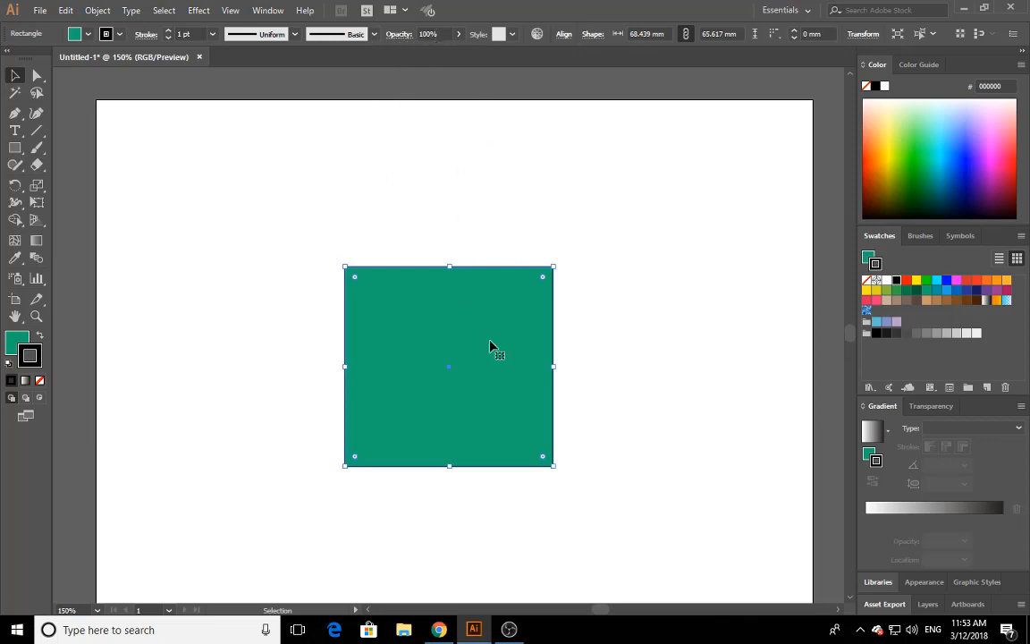
- Lower the green rectangle's opacity to 54% and restore it to 100%
{"action": "left_click", "coordinate": [458, 34]}
{"action": "left_click_drag", "start_coordinate": [443, 53], "coordinate": [431, 60]}
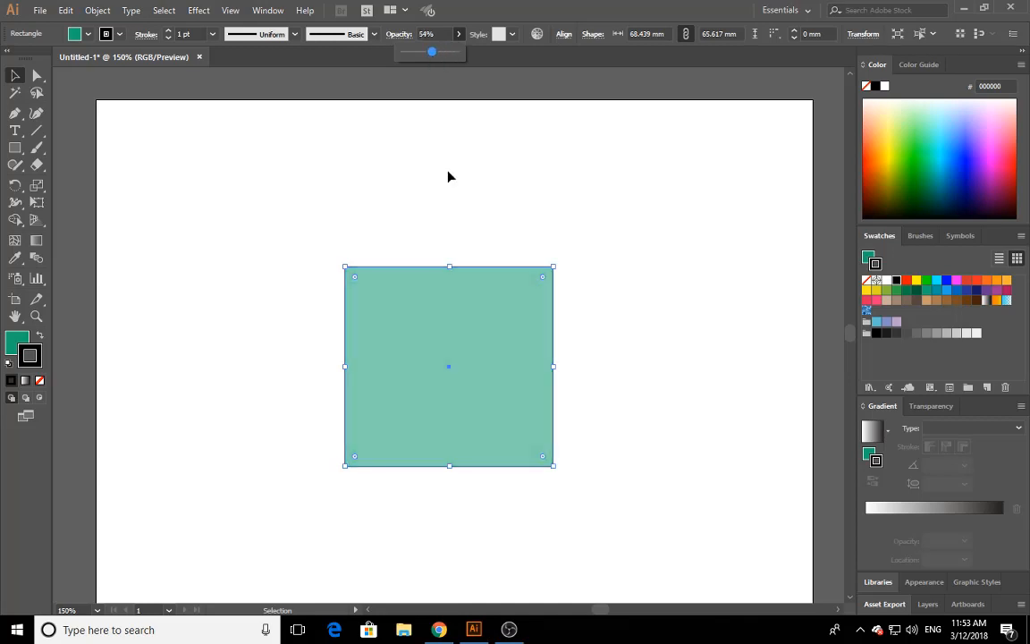
{"action": "left_click", "coordinate": [464, 222]}
{"action": "left_click", "coordinate": [473, 320]}
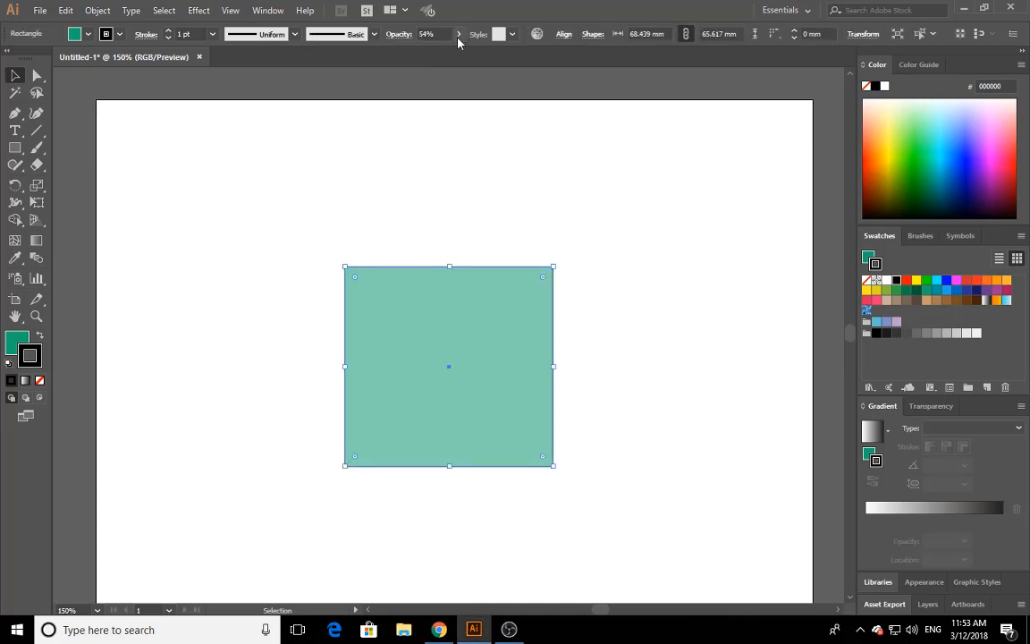
{"action": "left_click", "coordinate": [458, 35]}
{"action": "left_click_drag", "start_coordinate": [435, 56], "coordinate": [461, 53]}
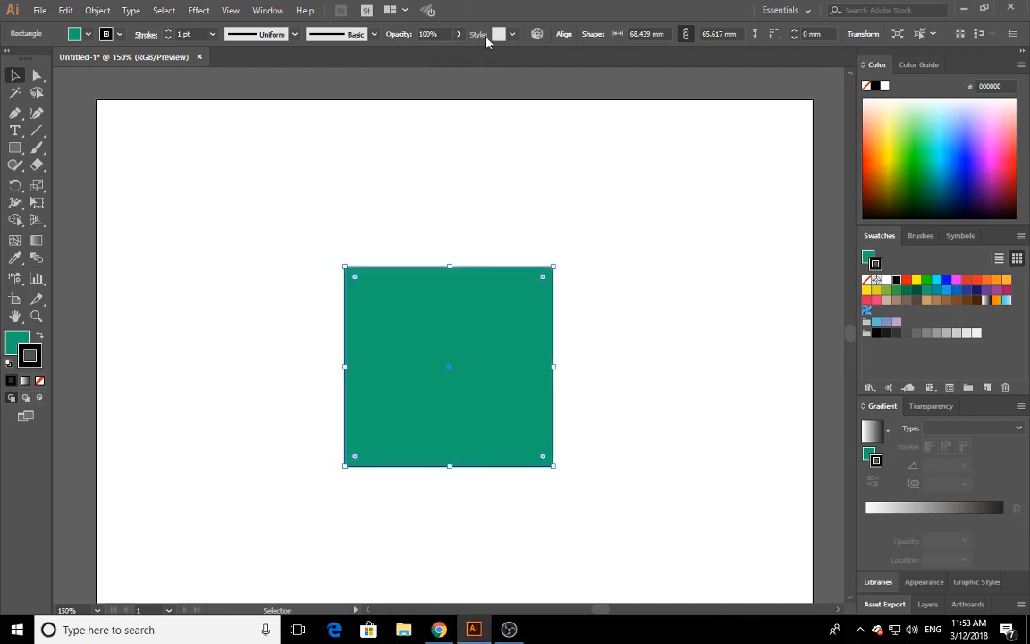
- Check the graphic style options, switch to the Direct Selection tool, and deselect the rectangle
{"action": "left_click", "coordinate": [497, 34]}
{"action": "left_click", "coordinate": [39, 79]}
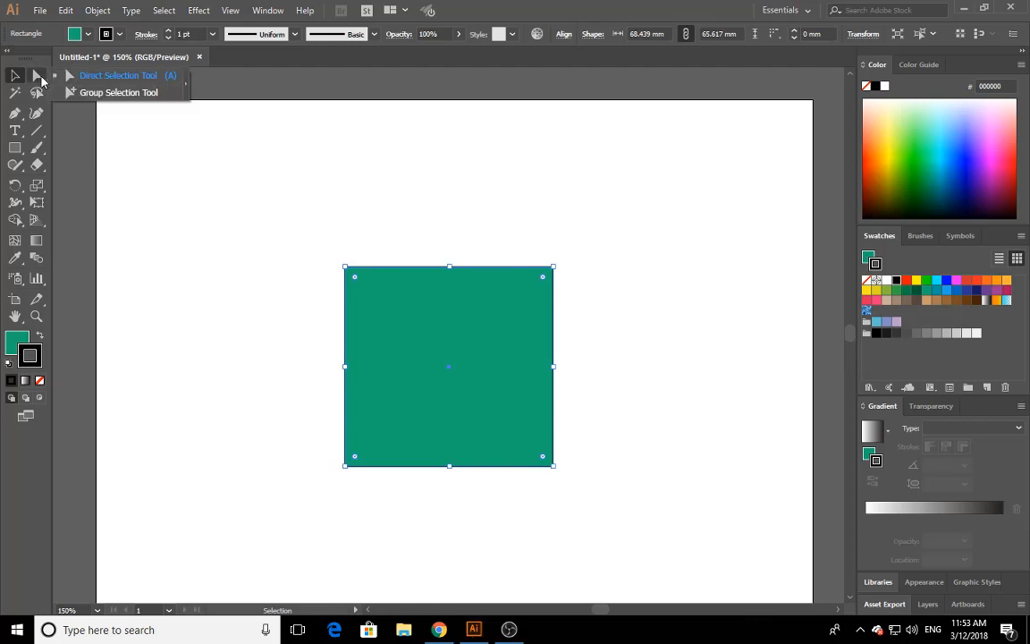
{"action": "left_click", "coordinate": [89, 76]}
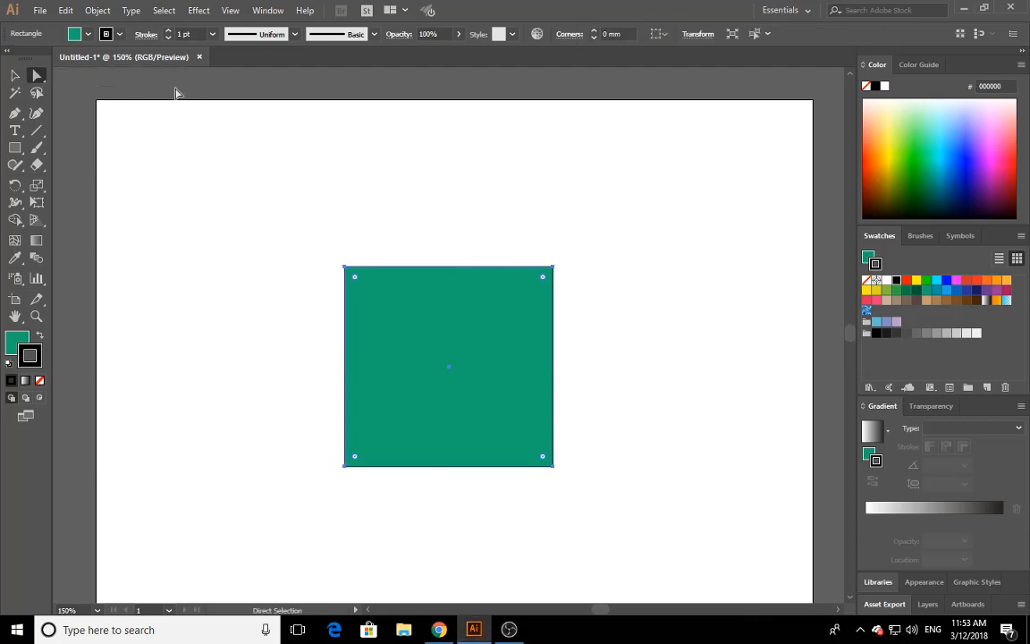
{"action": "left_click", "coordinate": [379, 209]}
- Practise moving the green rectangle with the Selection tool, leaving it slightly up and to the right of its starting place
{"action": "left_click", "coordinate": [15, 75]}
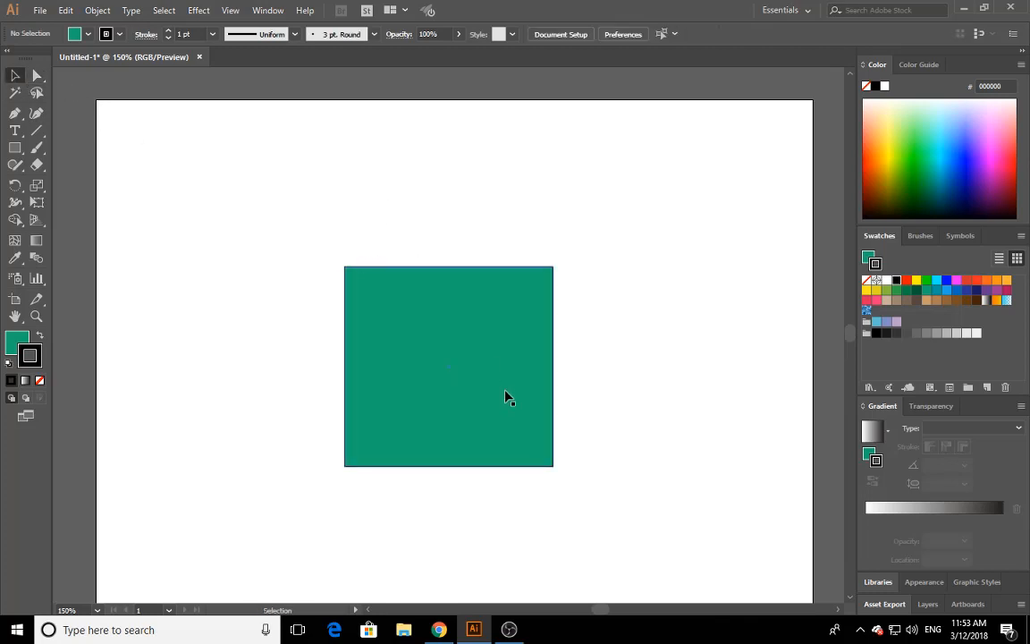
{"action": "left_click", "coordinate": [448, 359]}
{"action": "left_click_drag", "start_coordinate": [448, 359], "coordinate": [403, 328]}
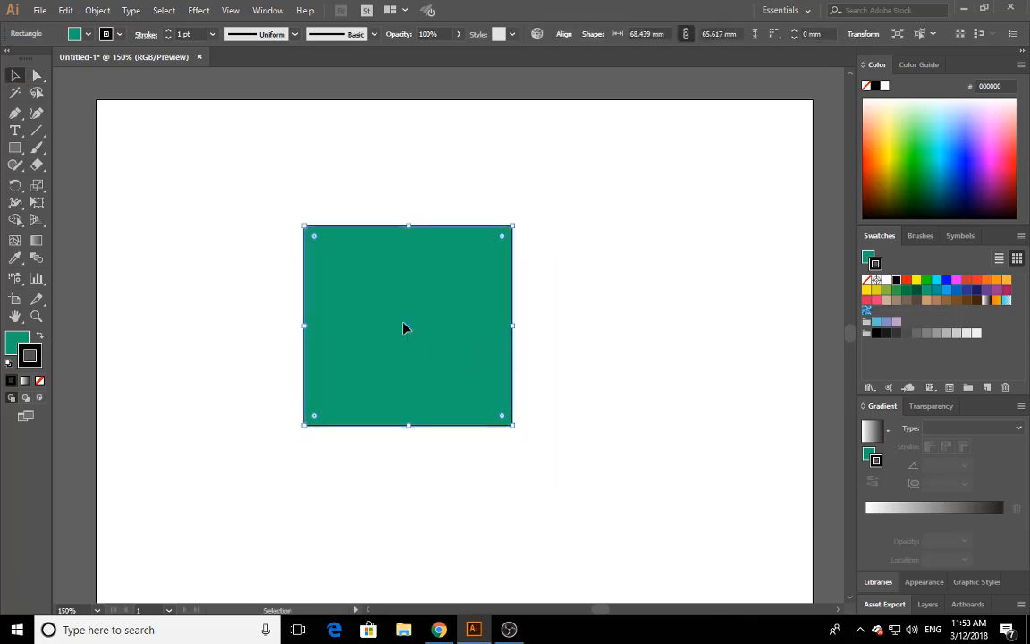
{"action": "key", "text": "ctrl+z"}
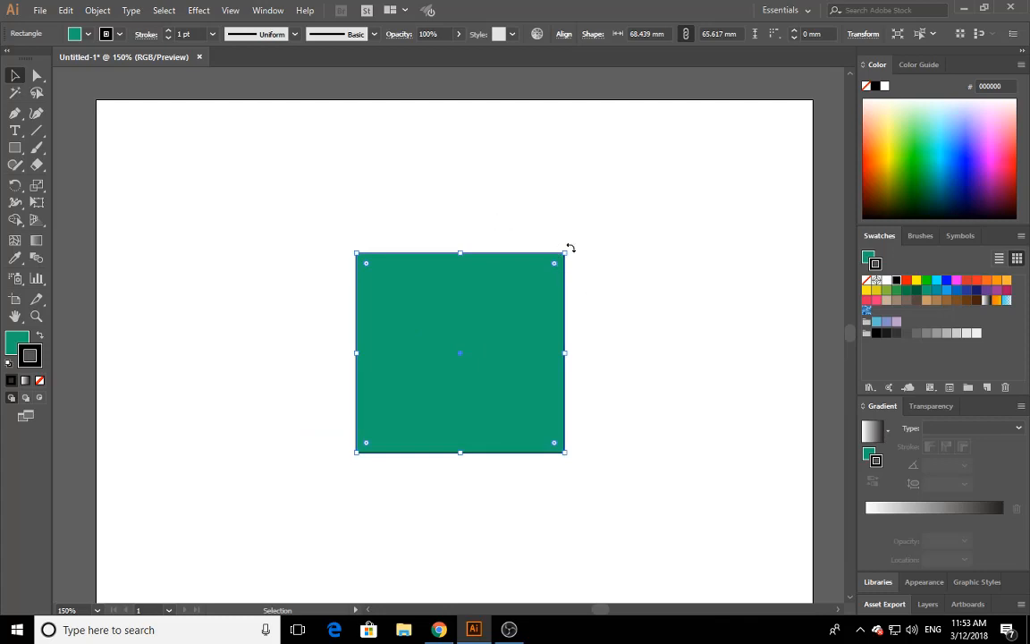
- Try rotating the green rectangle about its center into a diamond orientation twice, undoing each rotation
{"action": "left_click_drag", "start_coordinate": [570, 248], "coordinate": [616, 362]}
{"action": "left_click", "coordinate": [860, 630]}
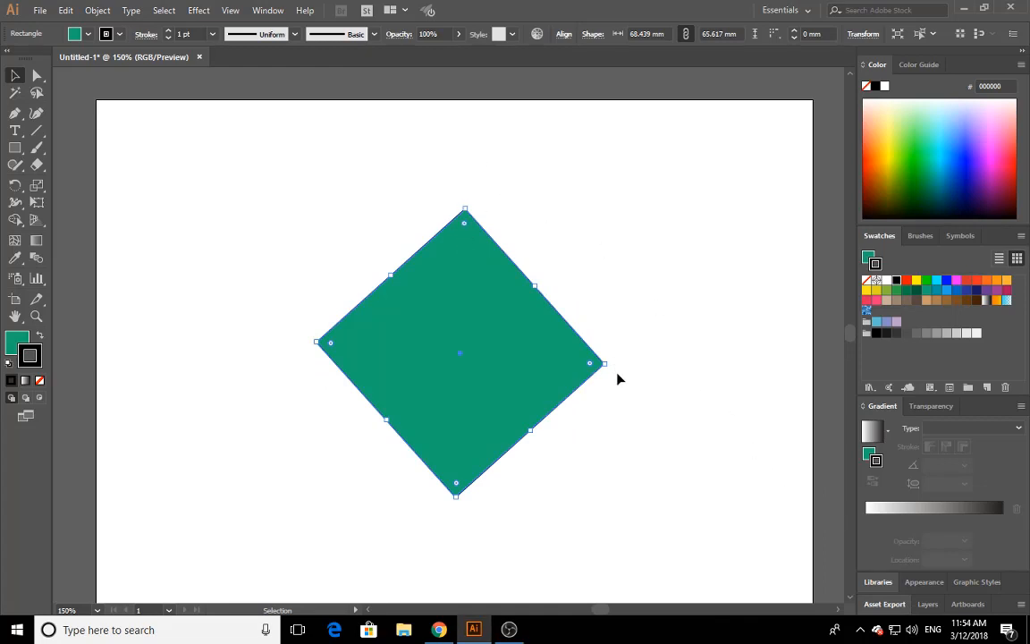
{"action": "key", "text": "ctrl+z"}
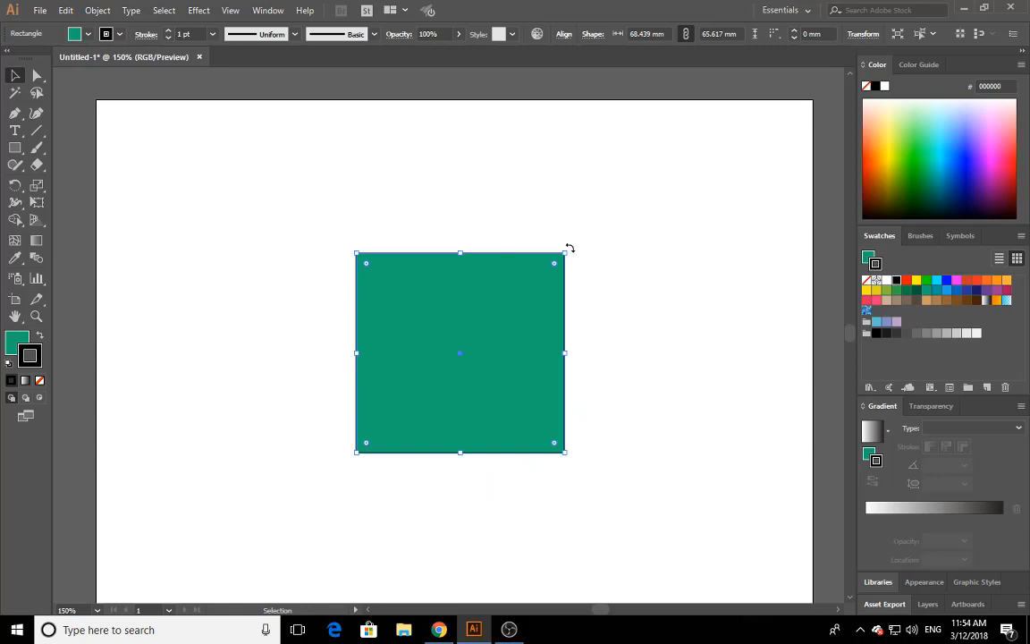
{"action": "left_click_drag", "start_coordinate": [570, 248], "coordinate": [343, 351]}
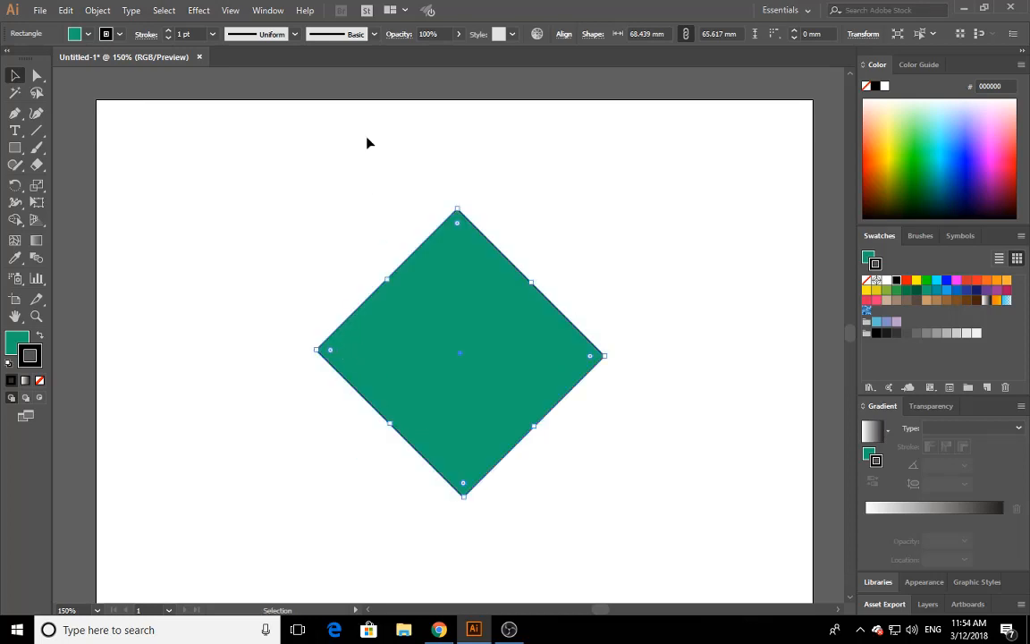
{"action": "left_click", "coordinate": [554, 223]}
{"action": "left_click", "coordinate": [469, 304]}
{"action": "key", "text": "ctrl+z"}
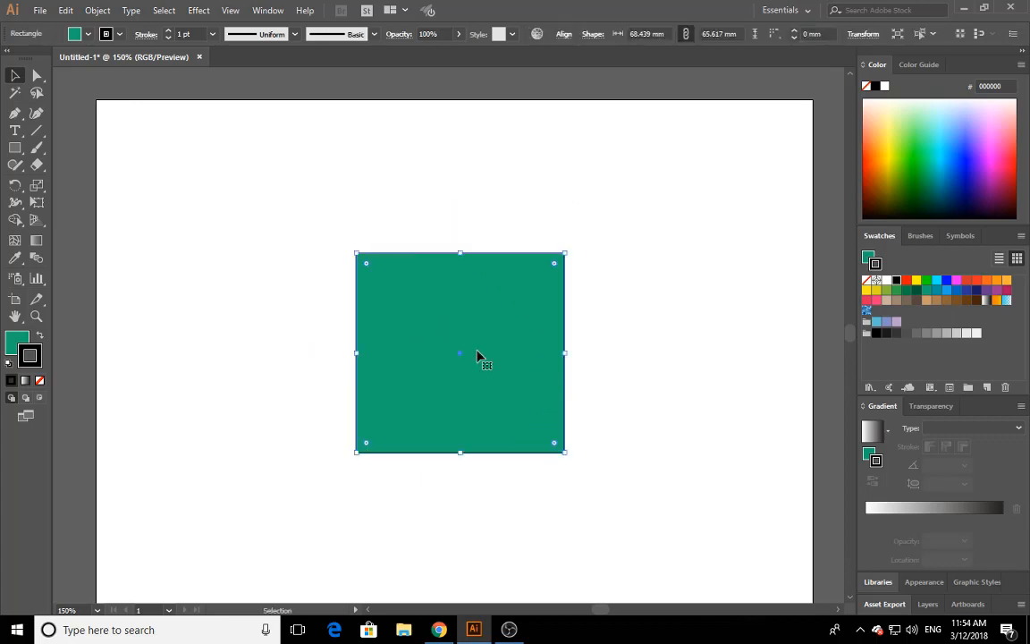
- Move the green rectangle slightly down and to the left with the Direct Selection tool, and deselect it
{"action": "left_click", "coordinate": [38, 79]}
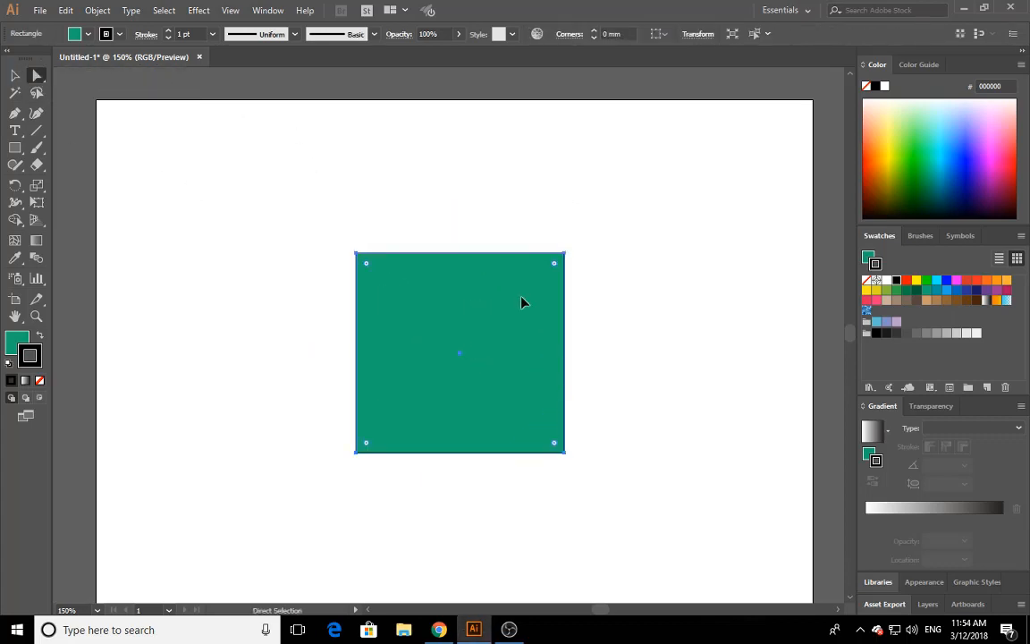
{"action": "left_click_drag", "start_coordinate": [559, 367], "coordinate": [481, 342]}
{"action": "left_click_drag", "start_coordinate": [406, 346], "coordinate": [467, 379]}
{"action": "left_click", "coordinate": [587, 278]}
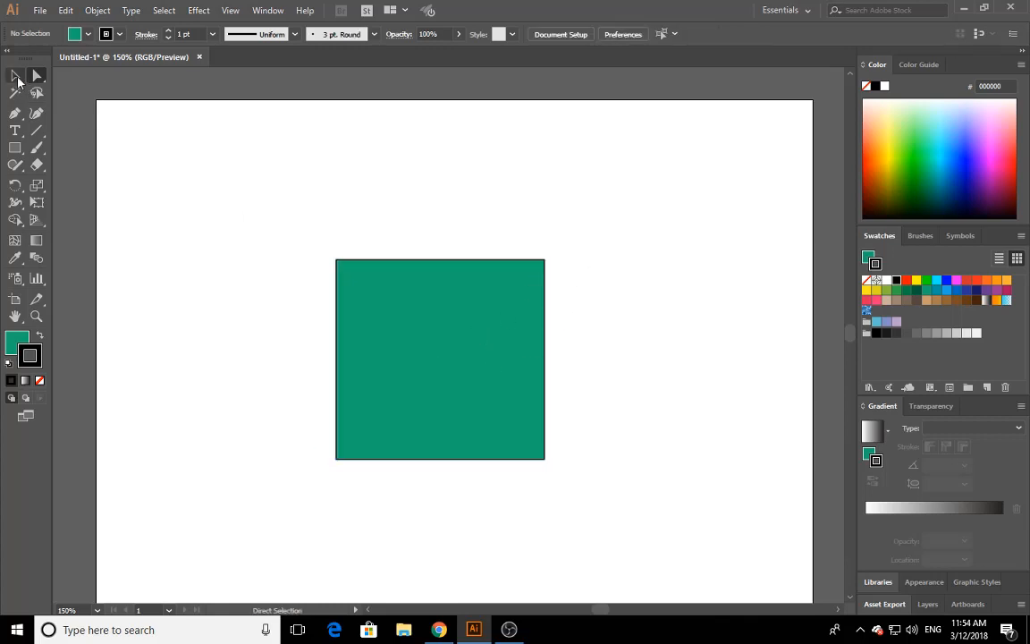
- Marquee-select the whole green rectangle from its upper-left corner with the Selection tool, and deselect it
{"action": "left_click", "coordinate": [17, 79]}
{"action": "left_click_drag", "start_coordinate": [293, 225], "coordinate": [424, 356]}
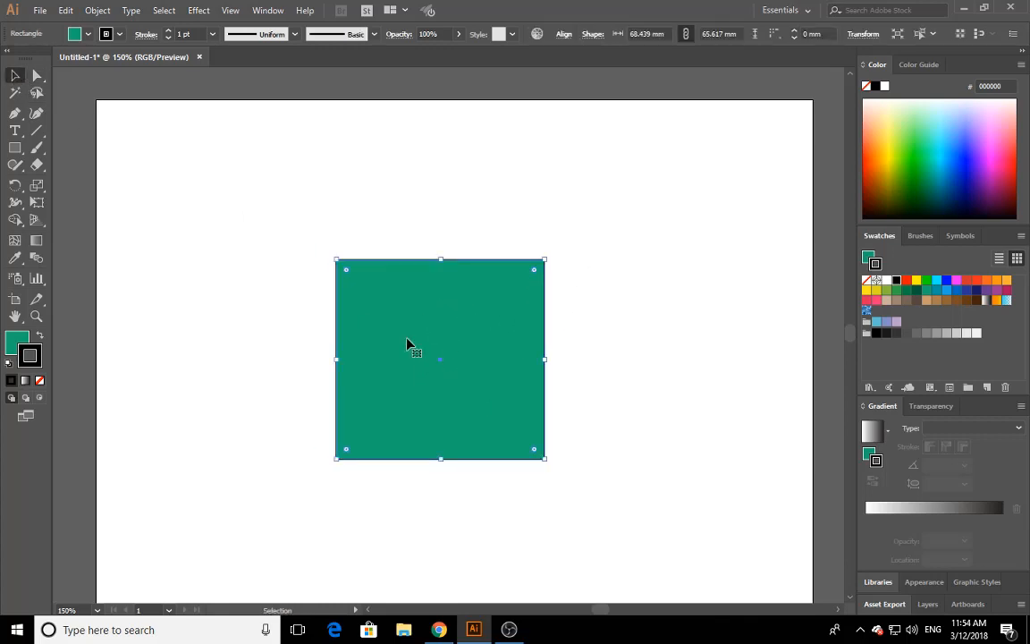
{"action": "left_click", "coordinate": [169, 114]}
- With the Direct Selection tool, select the rectangle's upper-left anchor point, and marquee-select both anchor points on its left side
{"action": "left_click", "coordinate": [37, 76]}
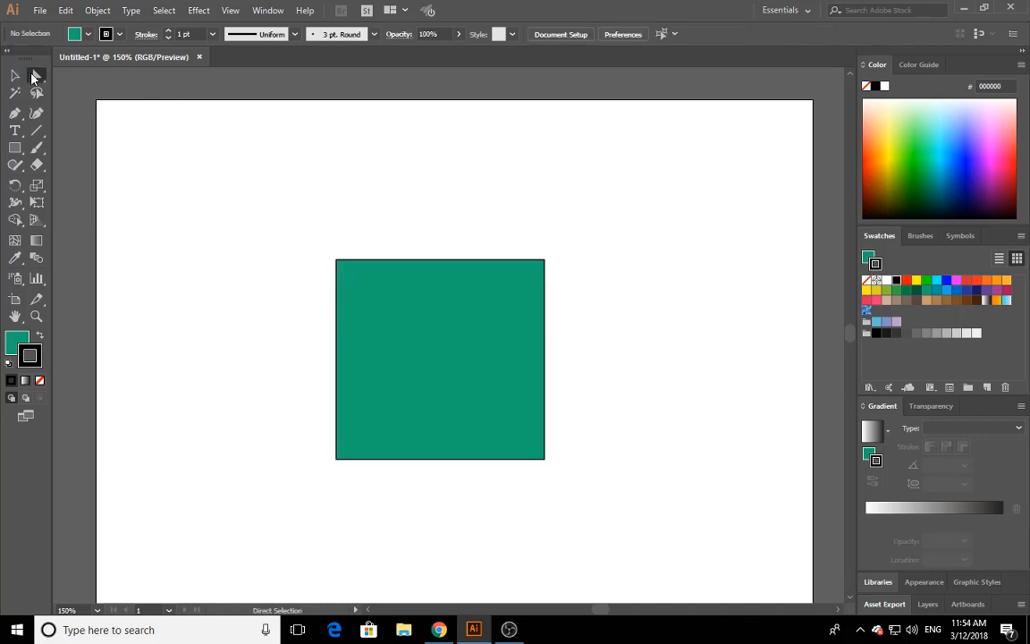
{"action": "left_click", "coordinate": [337, 263]}
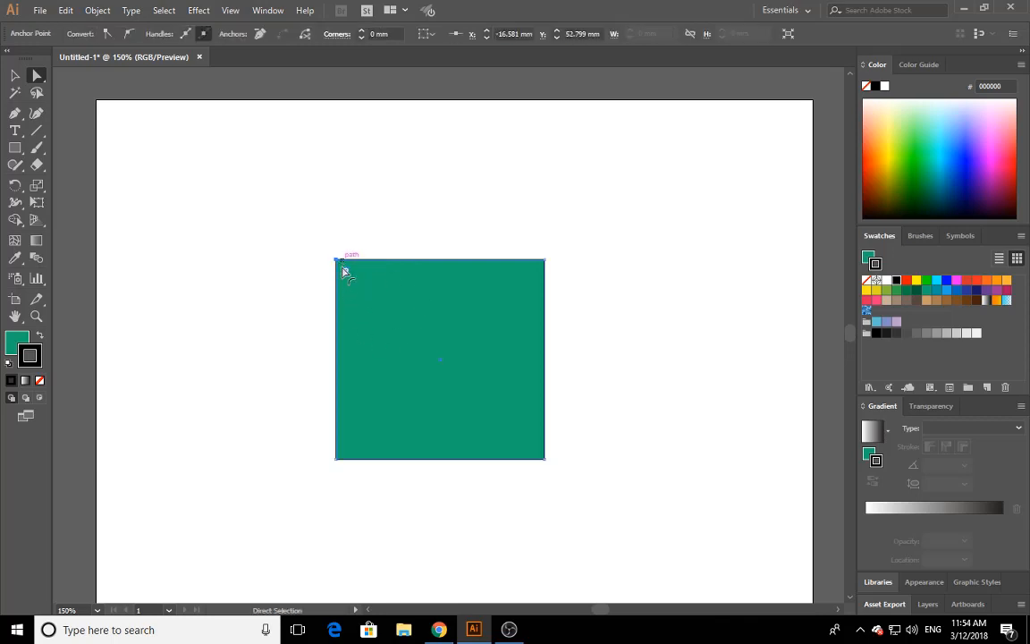
{"action": "left_click_drag", "start_coordinate": [266, 198], "coordinate": [528, 461]}
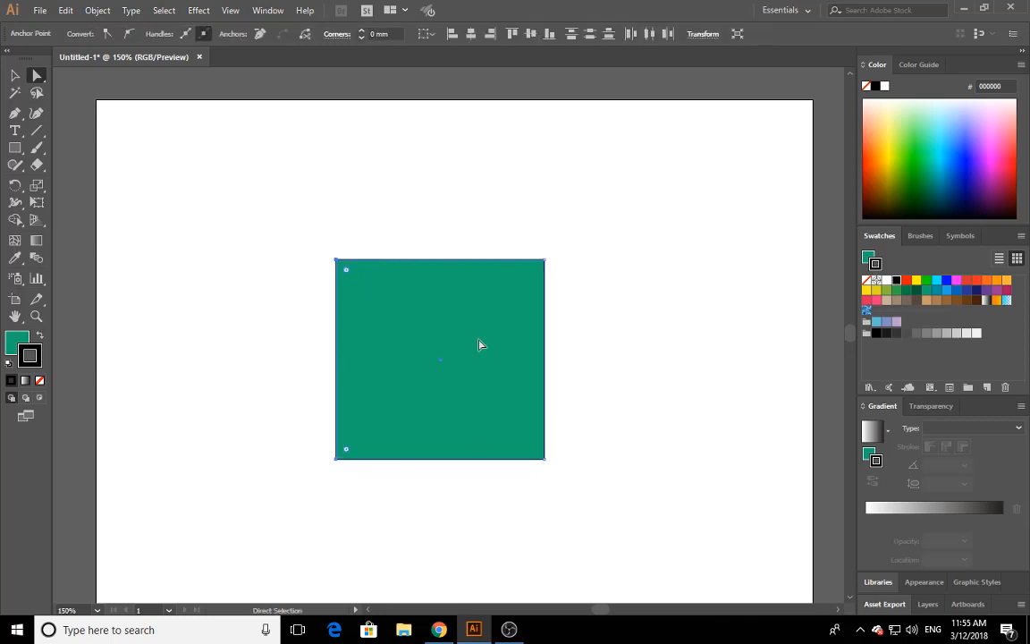
- Marquee-select the whole green rectangle with the Direct Selection tool, and select only its upper-left anchor point
{"action": "left_click_drag", "start_coordinate": [315, 195], "coordinate": [658, 533]}
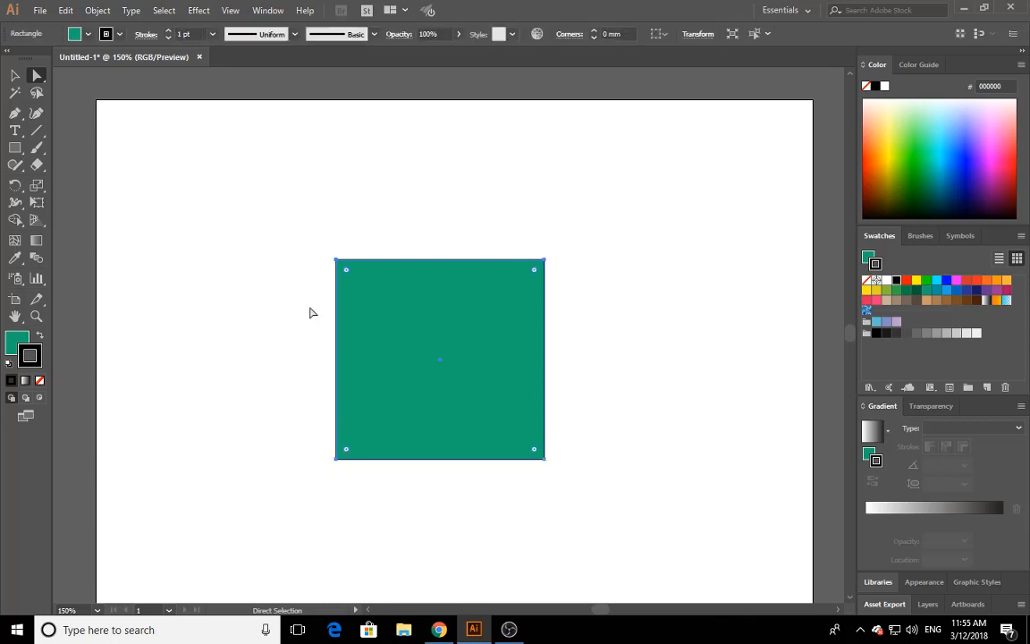
{"action": "left_click_drag", "start_coordinate": [302, 235], "coordinate": [377, 297]}
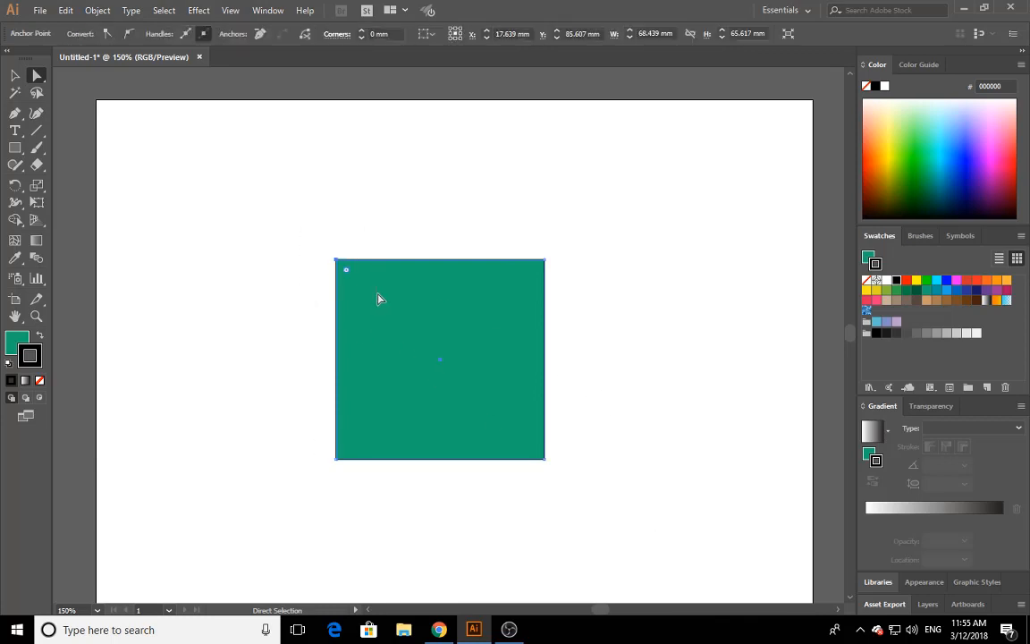
{"action": "left_click", "coordinate": [336, 260]}
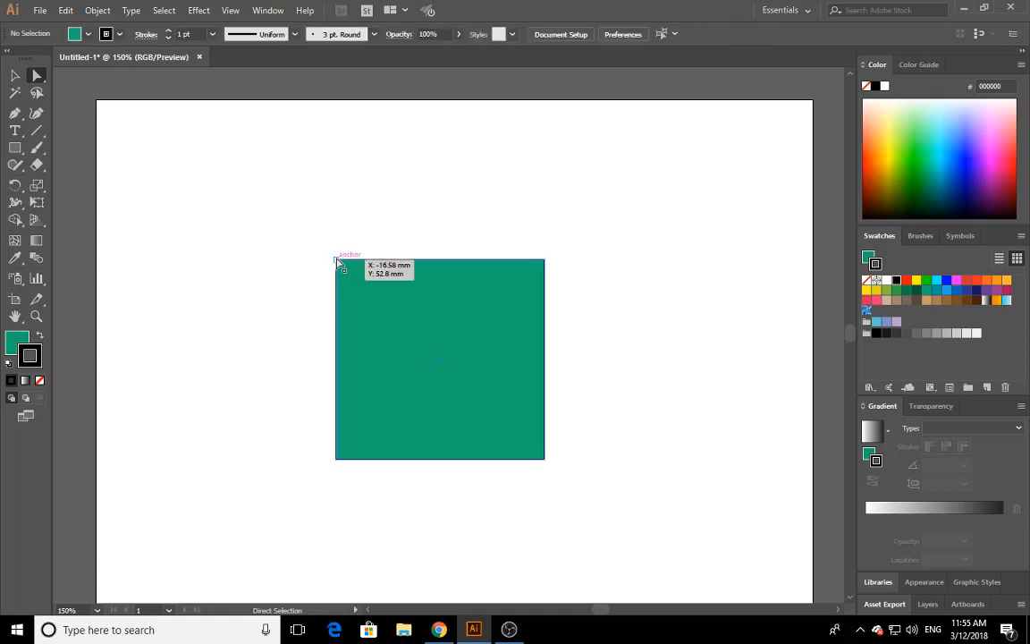
- Try moving the rectangle's upper-left anchor point upward and then out to the left, undoing the moves
{"action": "left_click_drag", "start_coordinate": [337, 260], "coordinate": [350, 200]}
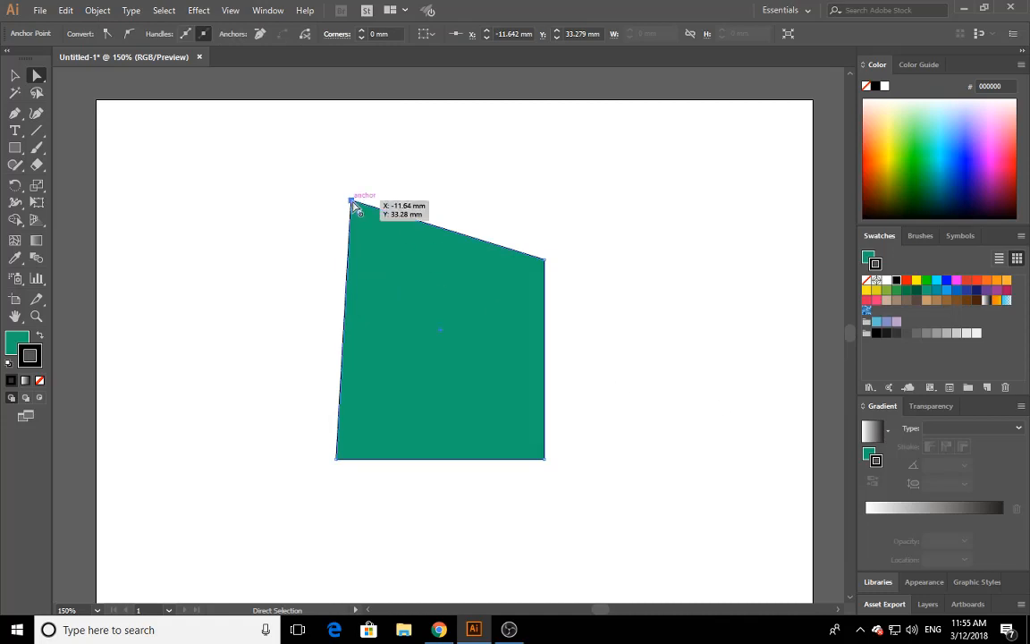
{"action": "left_click_drag", "start_coordinate": [352, 204], "coordinate": [292, 271]}
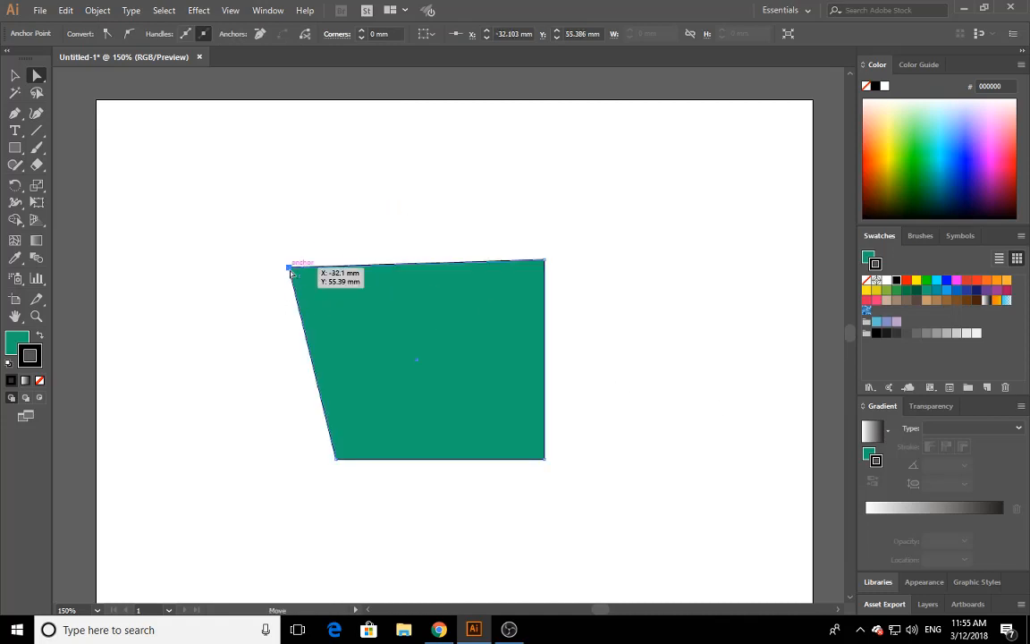
{"action": "key", "text": "ctrl+z"}
{"action": "key", "text": "ctrl+z"}
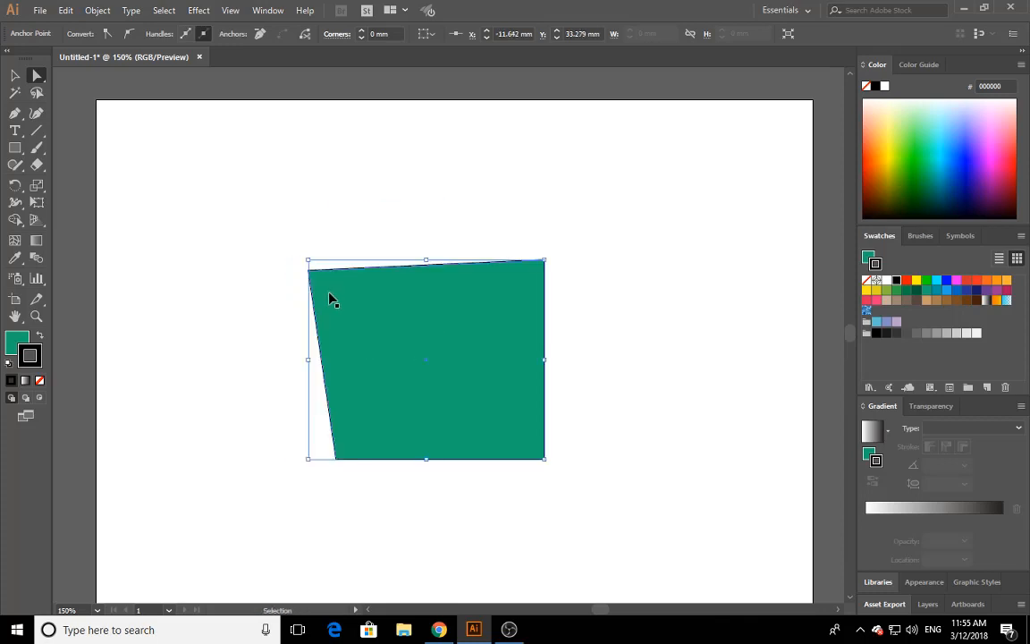
{"action": "key", "text": "ctrl+z"}
- Select the rectangle's upper-left anchor point and round that corner to about 14.9 mm with its corner widget
{"action": "left_click_drag", "start_coordinate": [307, 232], "coordinate": [356, 284]}
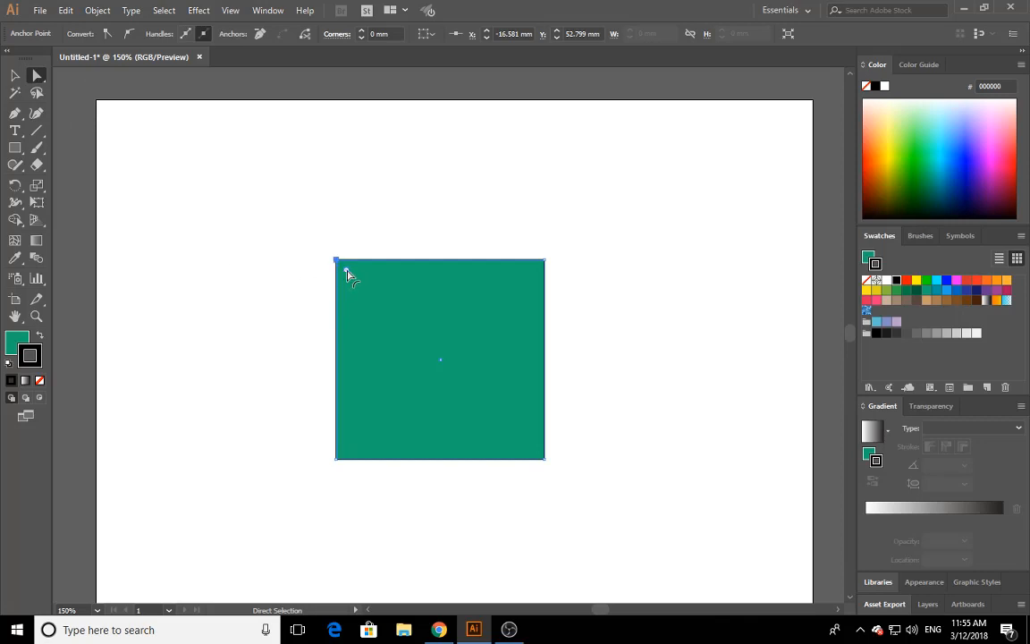
{"action": "left_click_drag", "start_coordinate": [347, 272], "coordinate": [391, 302]}
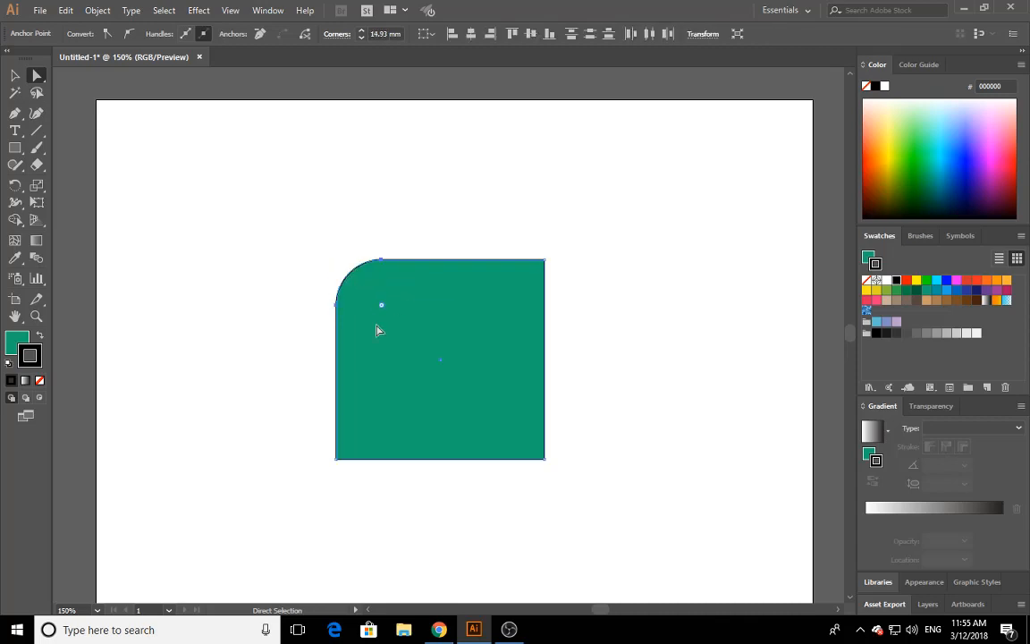
- Draw a small rounded rectangle above and left of the green shape, and undo both it and the corner rounding
{"action": "left_click_drag", "start_coordinate": [14, 152], "coordinate": [98, 166]}
{"action": "left_click_drag", "start_coordinate": [186, 165], "coordinate": [298, 262]}
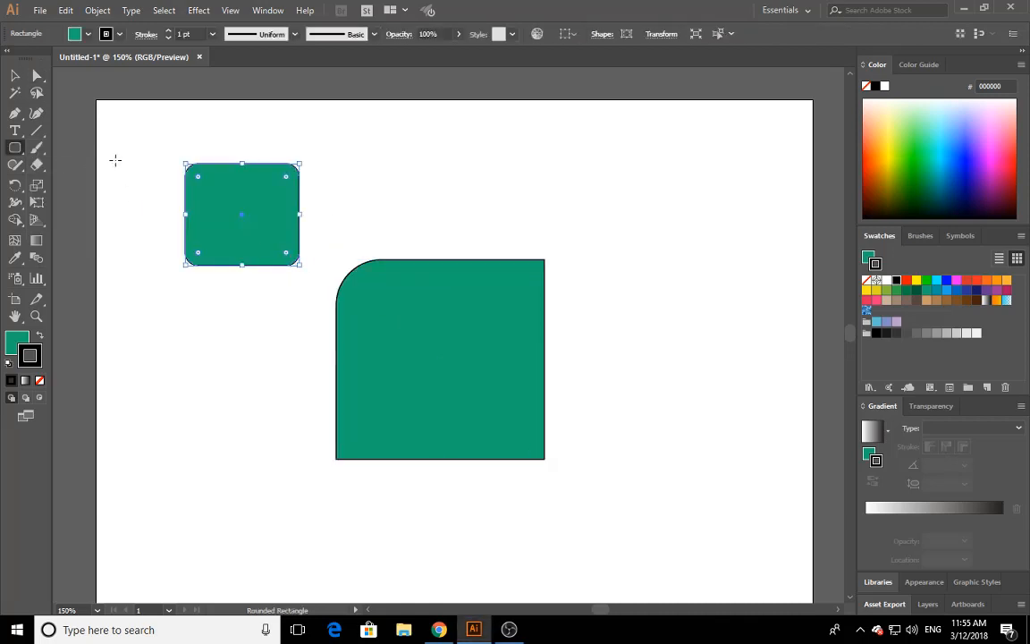
{"action": "key", "text": "ctrl+z"}
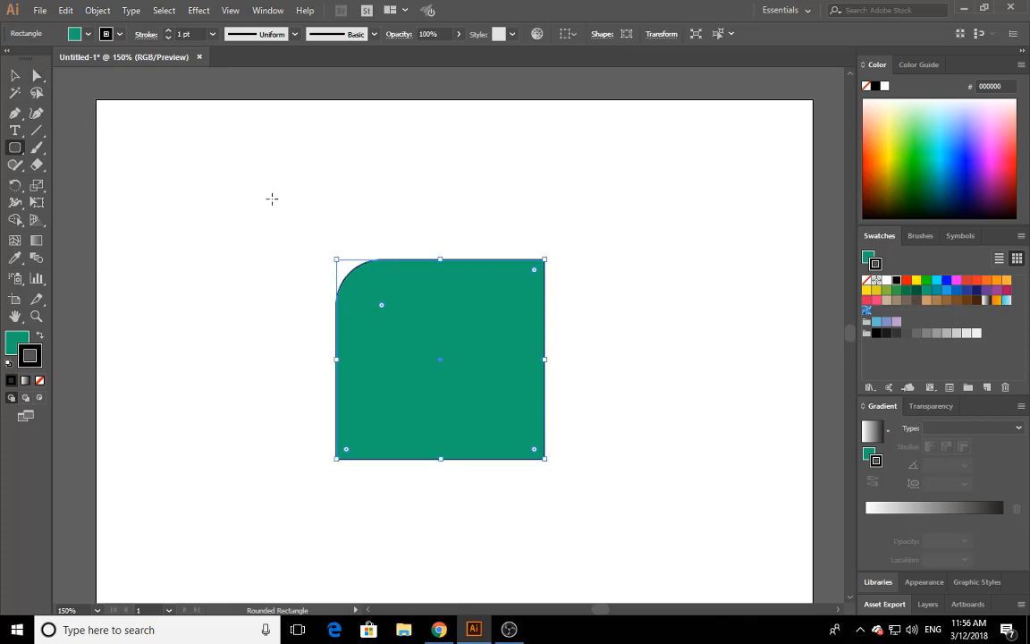
{"action": "key", "text": "ctrl+z"}
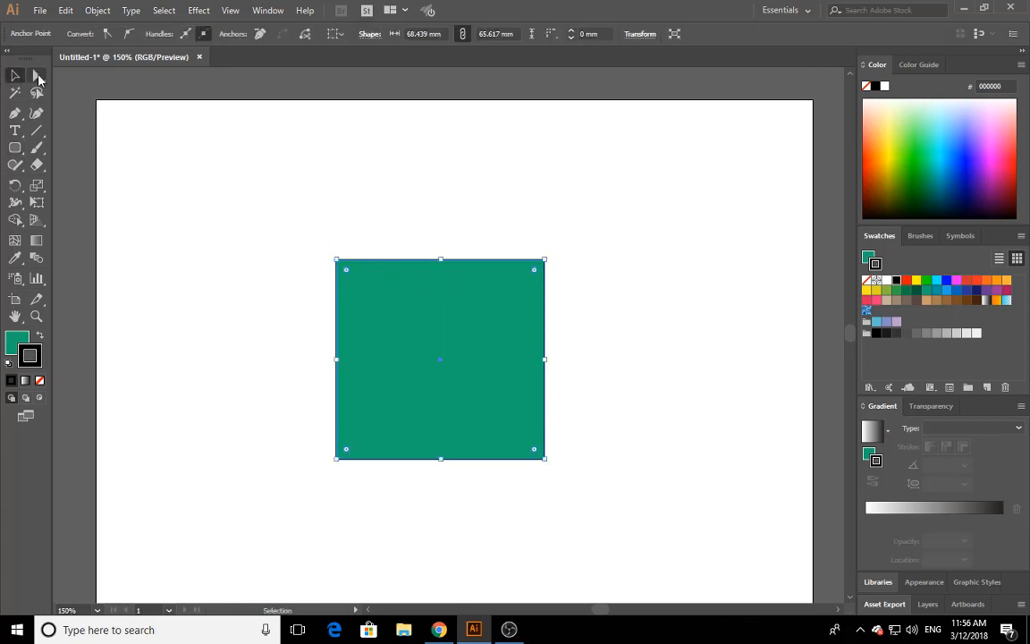
- Select the rectangle's two upper anchor points with the Direct Selection tool and round both corners to about 14.1 mm
{"action": "left_click", "coordinate": [37, 75]}
{"action": "left_click_drag", "start_coordinate": [340, 270], "coordinate": [603, 323]}
{"action": "left_click_drag", "start_coordinate": [536, 272], "coordinate": [513, 315]}
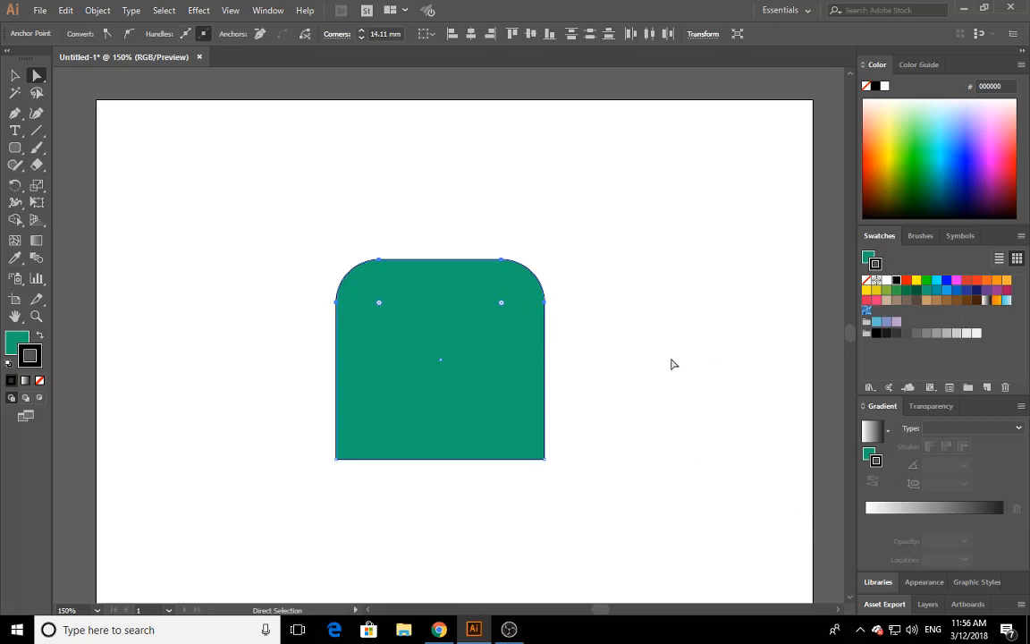
- Delete the green rectangle, set the fill to None, and make the black stroke the active color
{"action": "left_click", "coordinate": [860, 629]}
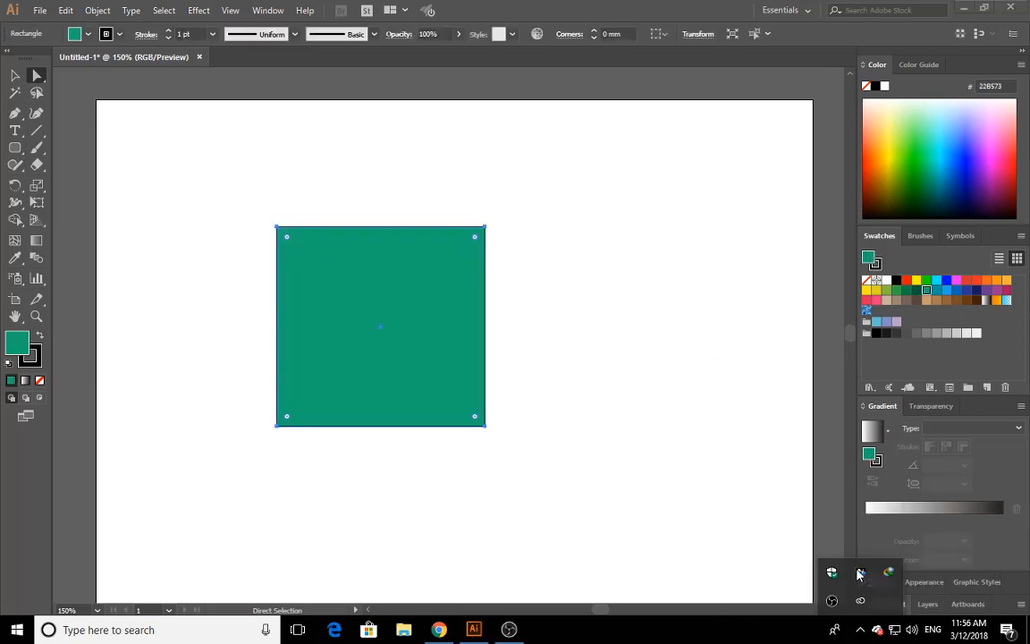
{"action": "left_click", "coordinate": [701, 481]}
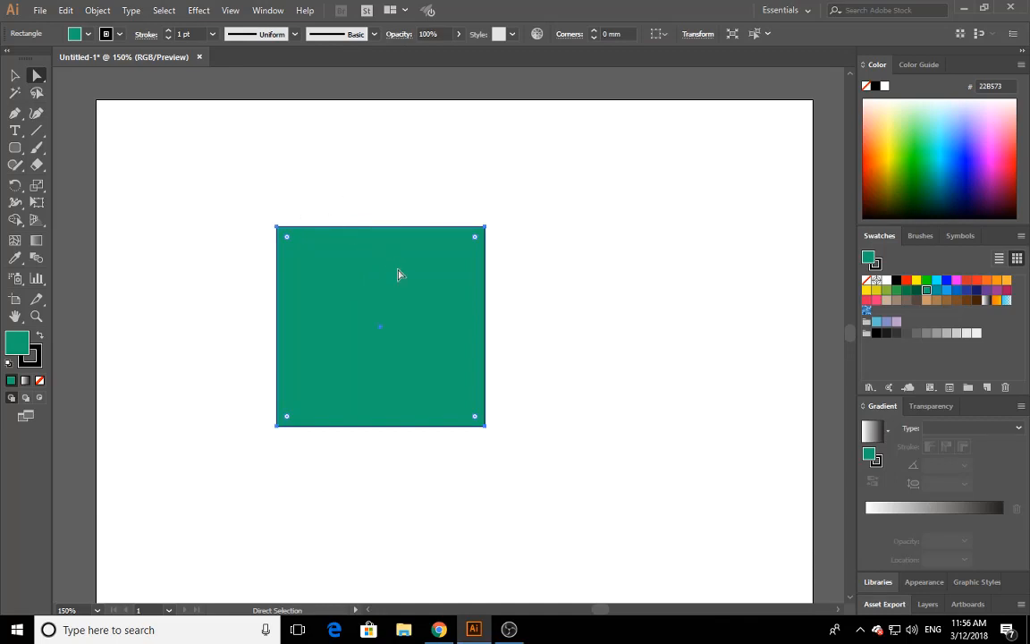
{"action": "key", "text": "Delete"}
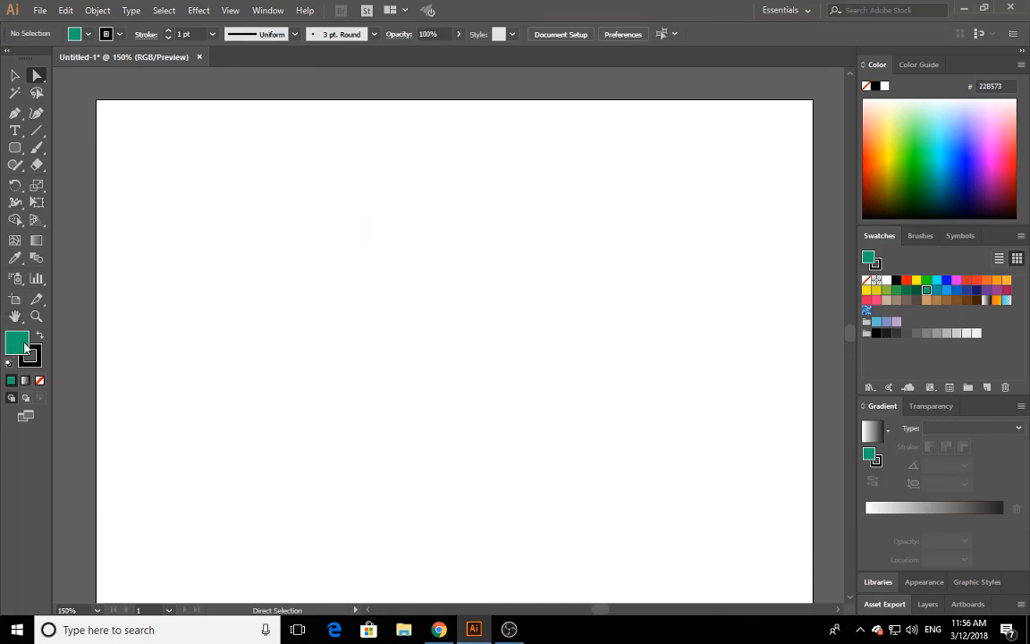
{"action": "left_click", "coordinate": [38, 379]}
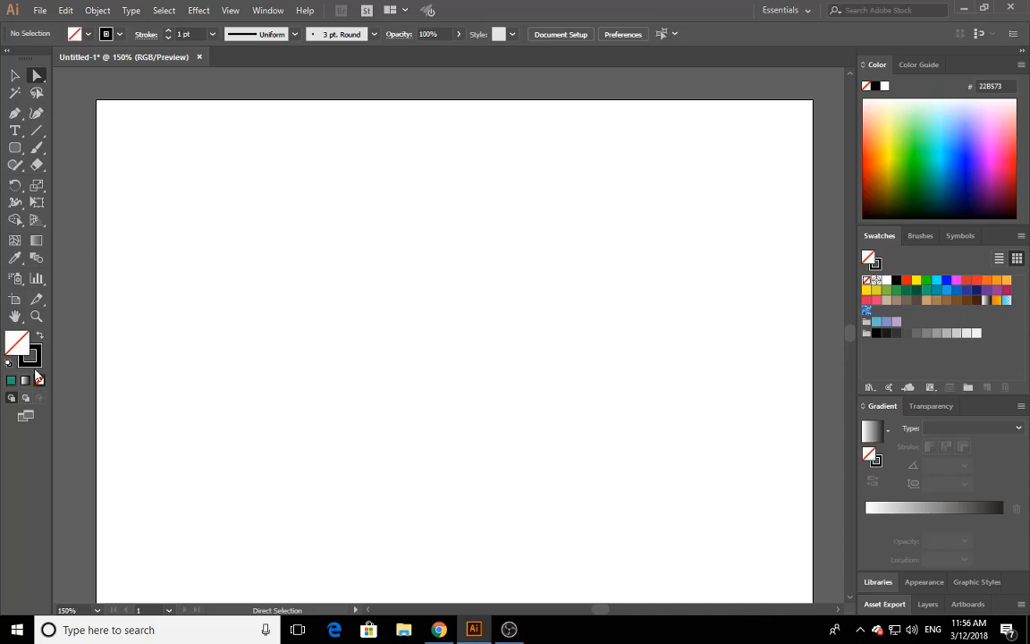
{"action": "left_click", "coordinate": [33, 365]}
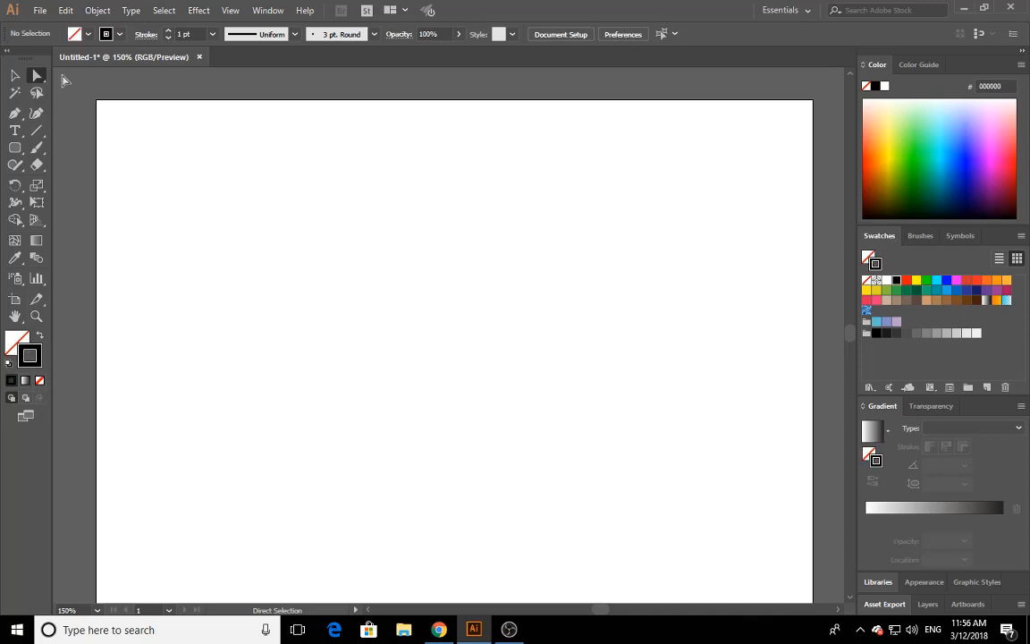
- Draw a circle about 67 mm in diameter near the middle of the artboard with the Ellipse tool
{"action": "left_click", "coordinate": [12, 148]}
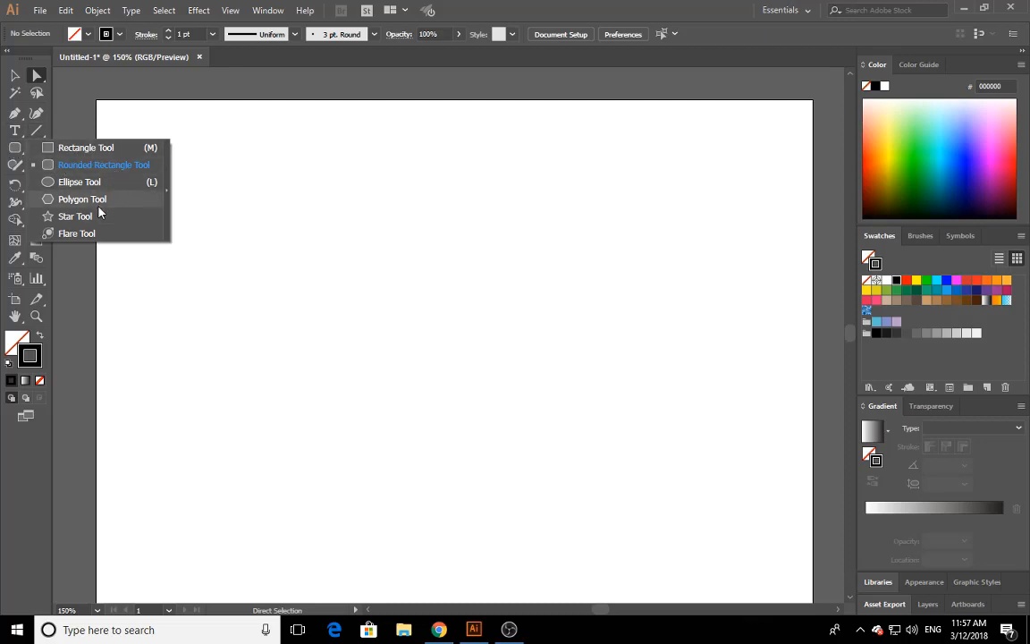
{"action": "left_click", "coordinate": [89, 184]}
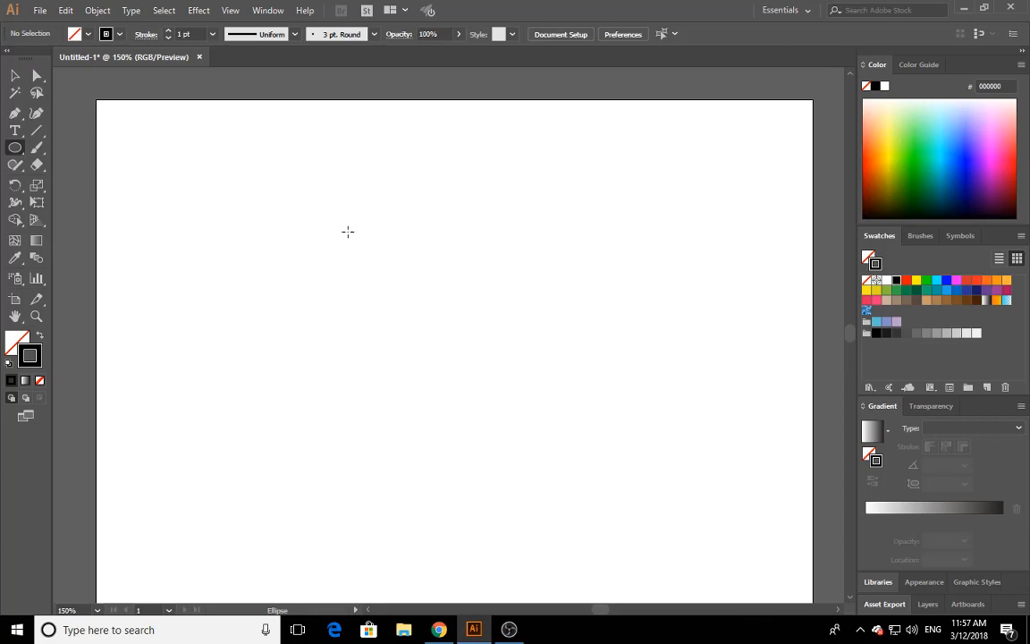
{"action": "left_click_drag", "start_coordinate": [348, 232], "coordinate": [550, 435]}
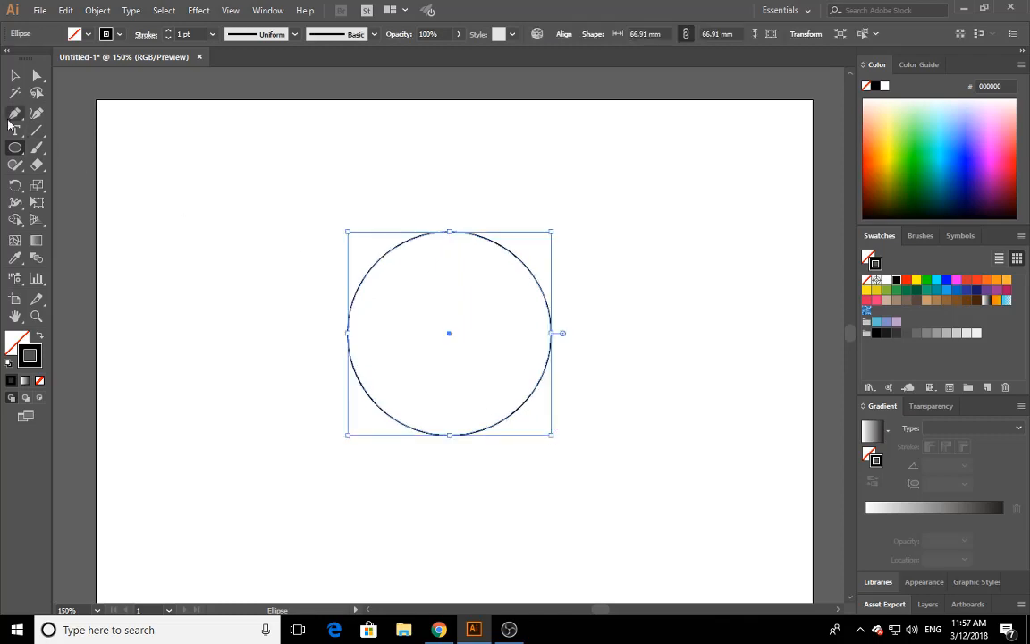
- Select the circle's top anchor point with the Direct Selection tool and tilt its right direction handle slightly upward
{"action": "left_click", "coordinate": [36, 75]}
{"action": "left_click_drag", "start_coordinate": [366, 174], "coordinate": [513, 253]}
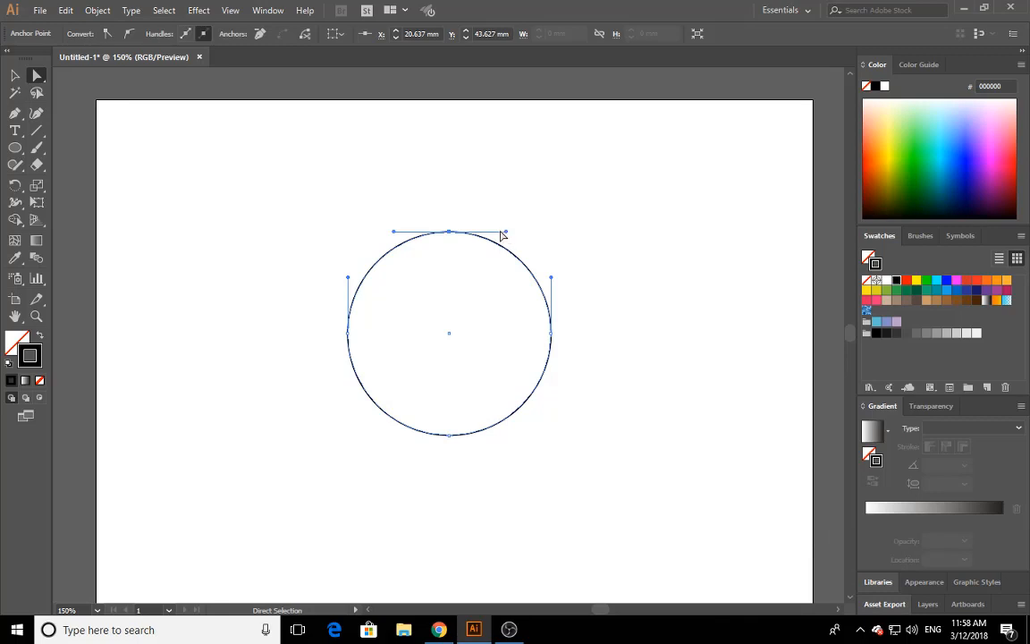
{"action": "mouse_move", "coordinate": [506, 234]}
{"action": "left_mouse_down"}
{"action": "mouse_move", "coordinate": [507, 199]}
{"action": "mouse_move", "coordinate": [512, 215]}
{"action": "left_mouse_up"}
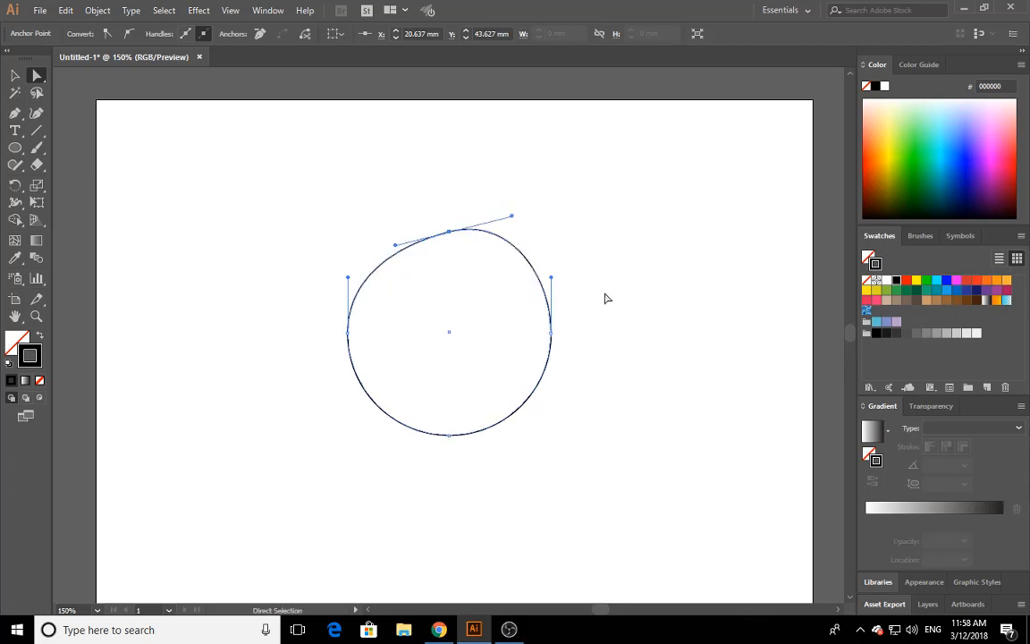
- Move the circle's right anchor point slightly inward, and delete the whole shape
{"action": "left_click_drag", "start_coordinate": [599, 265], "coordinate": [531, 440]}
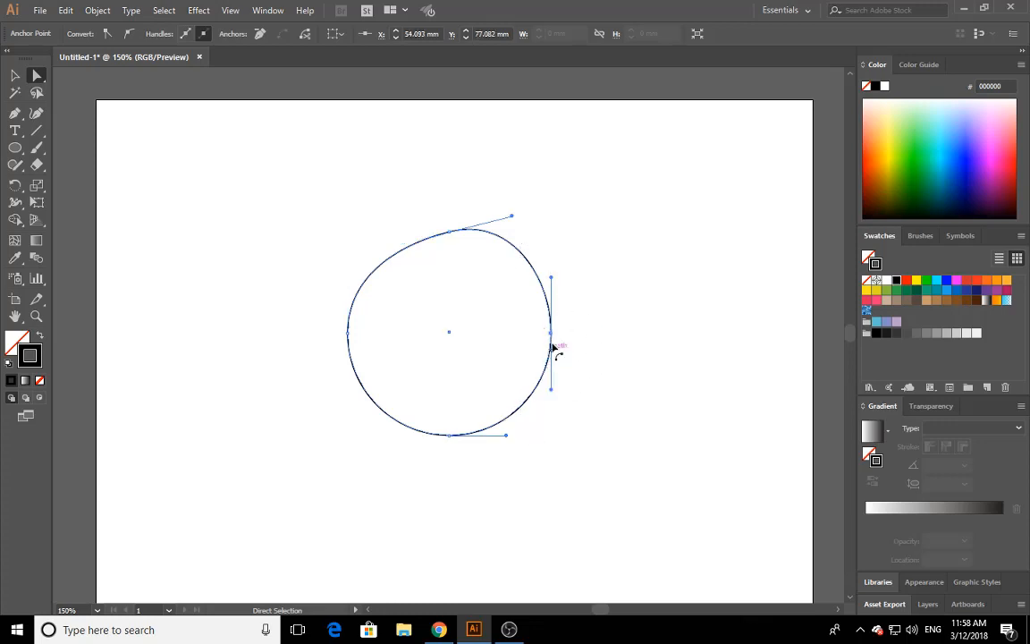
{"action": "mouse_move", "coordinate": [553, 347]}
{"action": "left_mouse_down"}
{"action": "mouse_move", "coordinate": [552, 335]}
{"action": "mouse_move", "coordinate": [501, 343]}
{"action": "mouse_move", "coordinate": [541, 332]}
{"action": "left_mouse_up"}
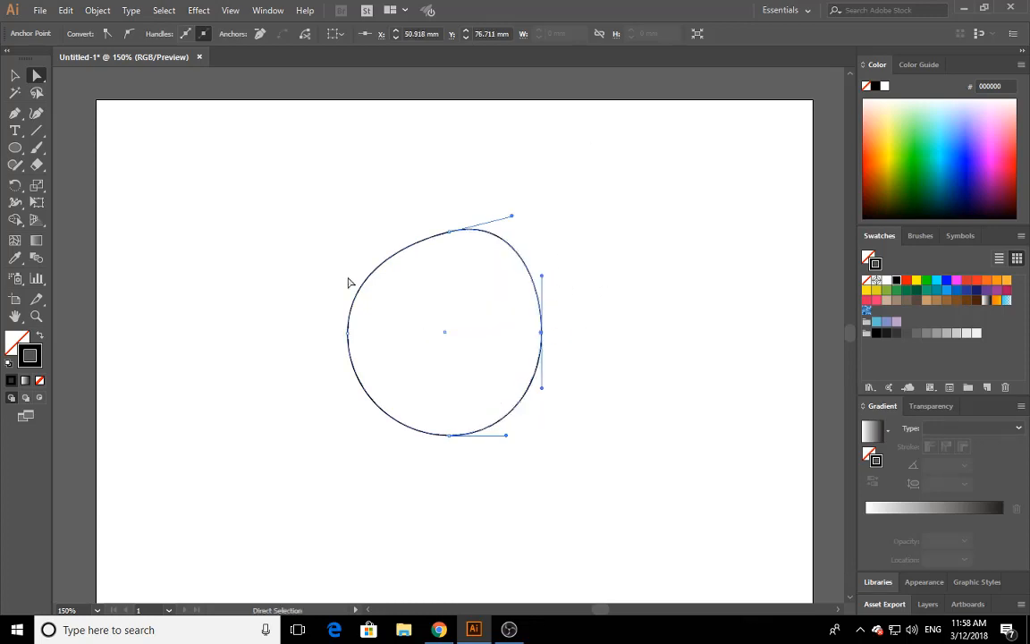
{"action": "left_click_drag", "start_coordinate": [245, 200], "coordinate": [745, 496]}
{"action": "key", "text": "Delete"}
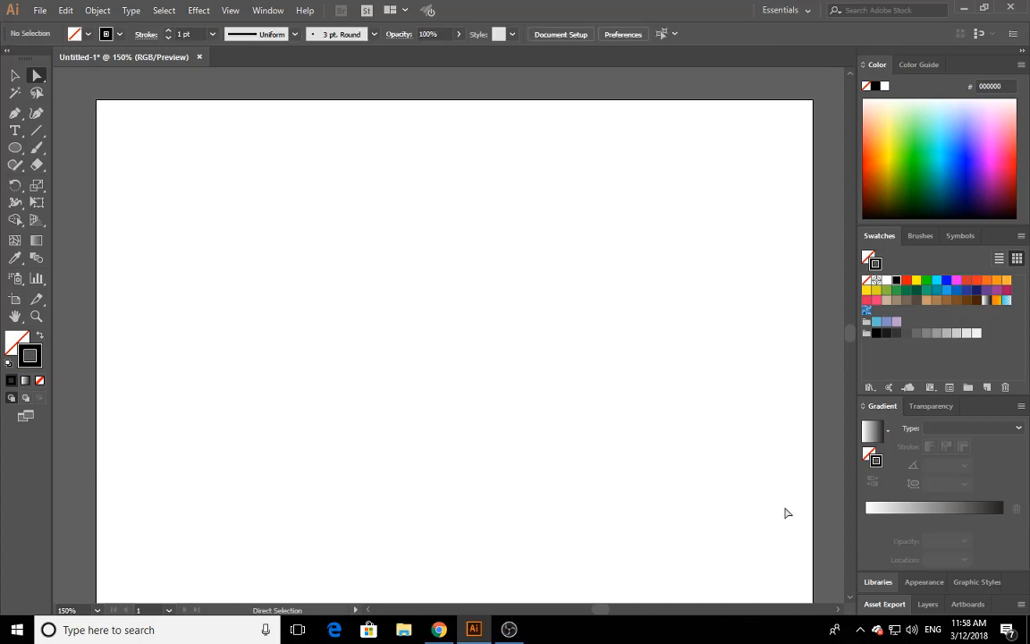
- Draw a tall ellipse about 63 by 98 mm and move it slightly up and to the left
{"action": "left_click", "coordinate": [25, 150]}
{"action": "left_click", "coordinate": [83, 182]}
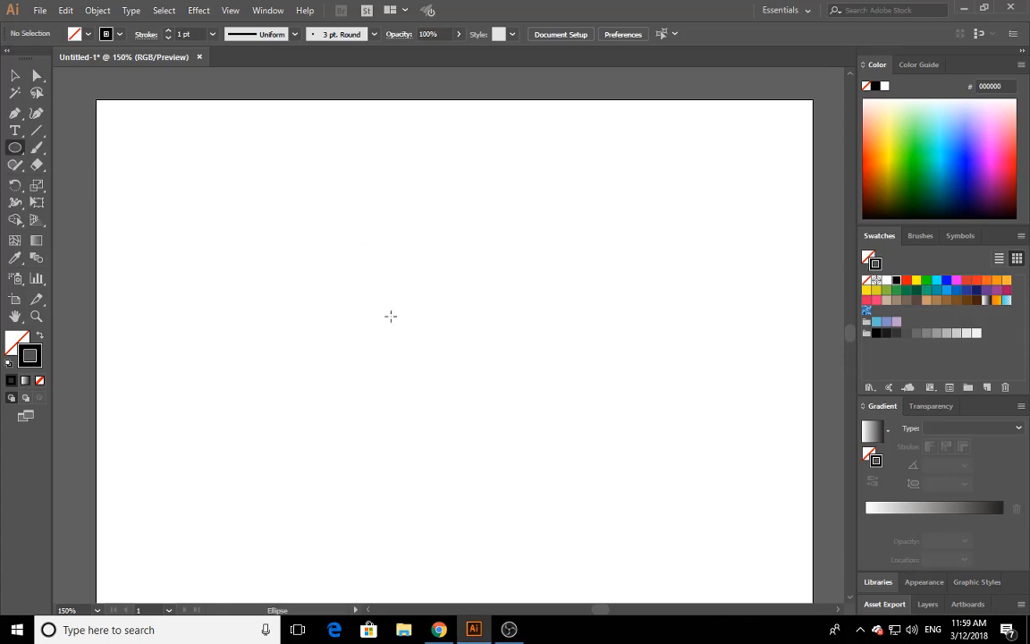
{"action": "mouse_move", "coordinate": [366, 245]}
{"action": "left_mouse_down"}
{"action": "mouse_move", "coordinate": [497, 472]}
{"action": "mouse_move", "coordinate": [560, 545]}
{"action": "left_mouse_up"}
{"action": "left_click", "coordinate": [16, 75]}
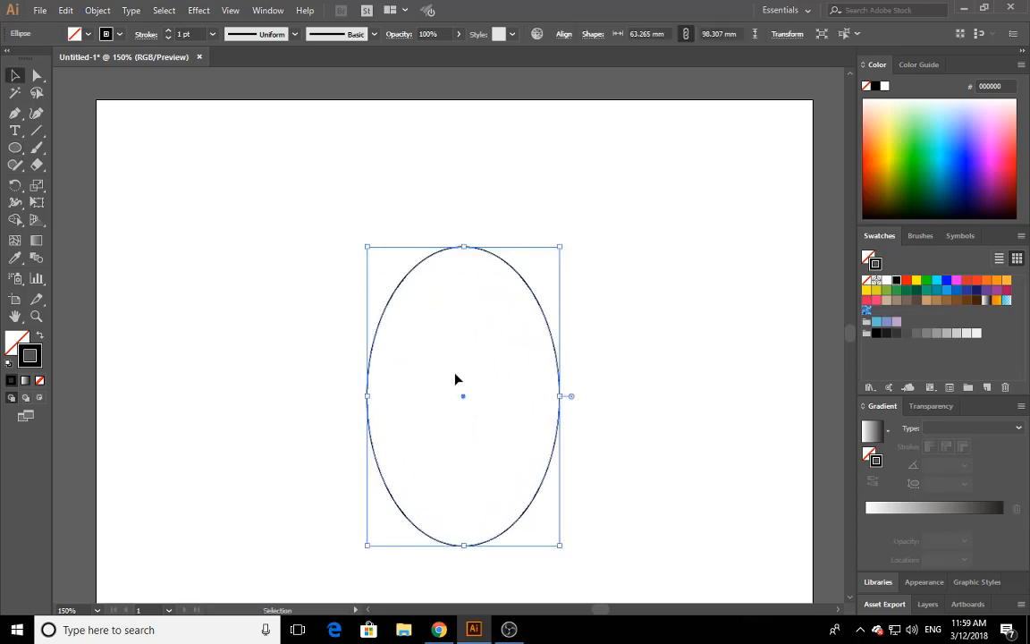
{"action": "left_click_drag", "start_coordinate": [464, 402], "coordinate": [448, 358]}
{"action": "scroll", "coordinate": [624, 345], "scroll_direction": "down", "scroll_amount": 1}
{"action": "scroll", "coordinate": [393, 253], "scroll_direction": "down", "scroll_amount": 1}
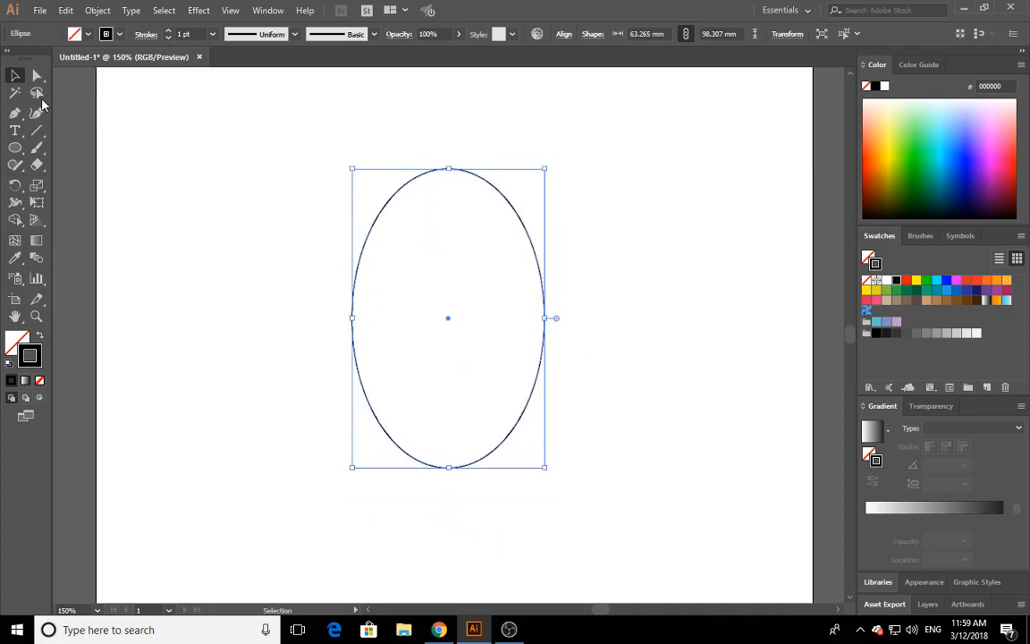
- Select the ellipse's right anchor point with the Direct Selection tool and move it inward to about X 44.3 mm
{"action": "left_click", "coordinate": [38, 77]}
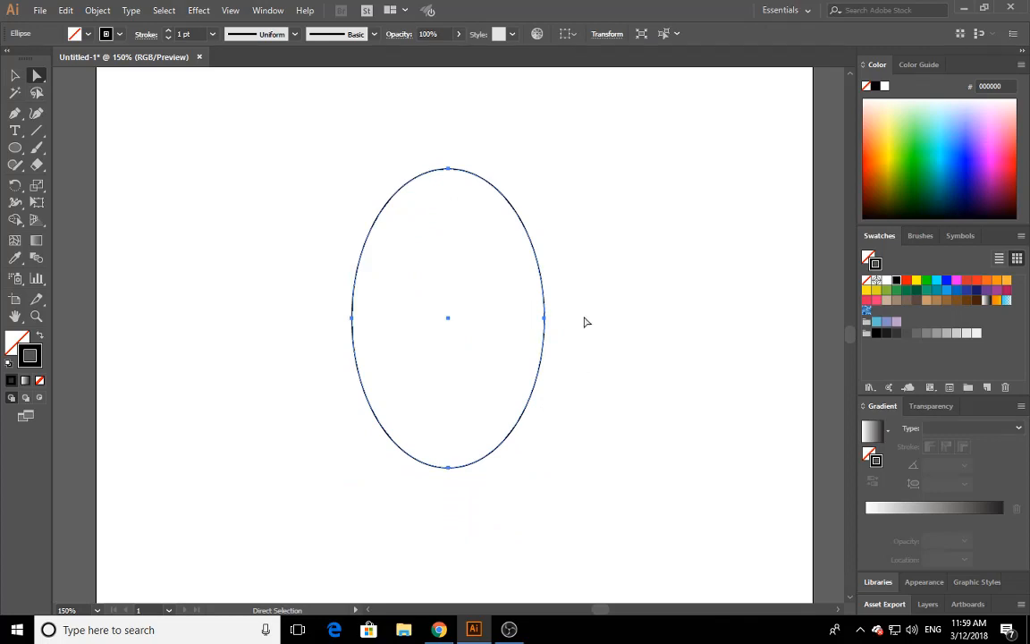
{"action": "left_click_drag", "start_coordinate": [600, 200], "coordinate": [534, 435]}
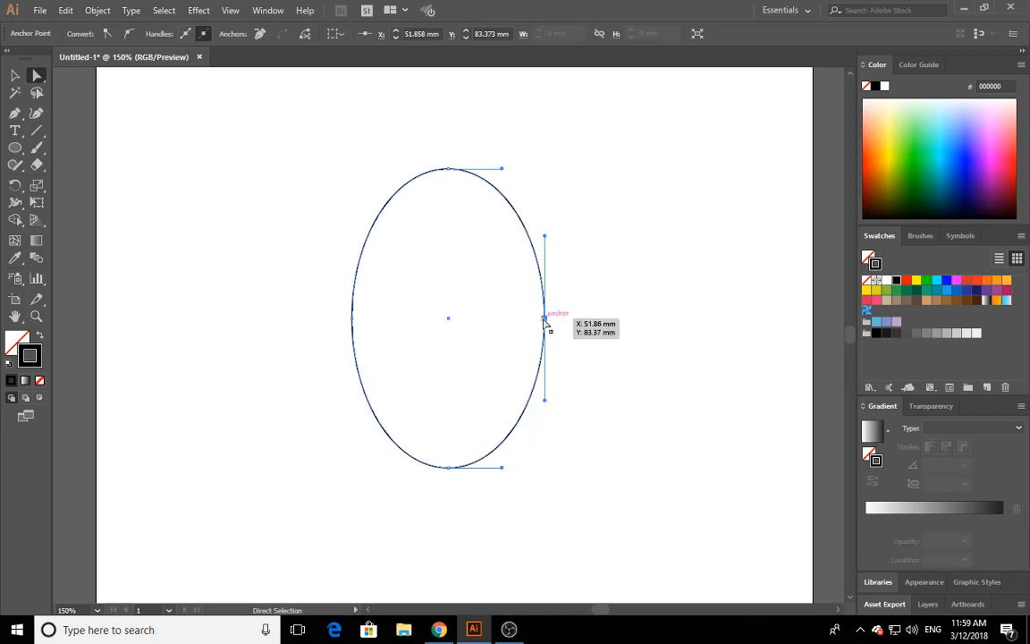
{"action": "left_click_drag", "start_coordinate": [544, 319], "coordinate": [522, 322]}
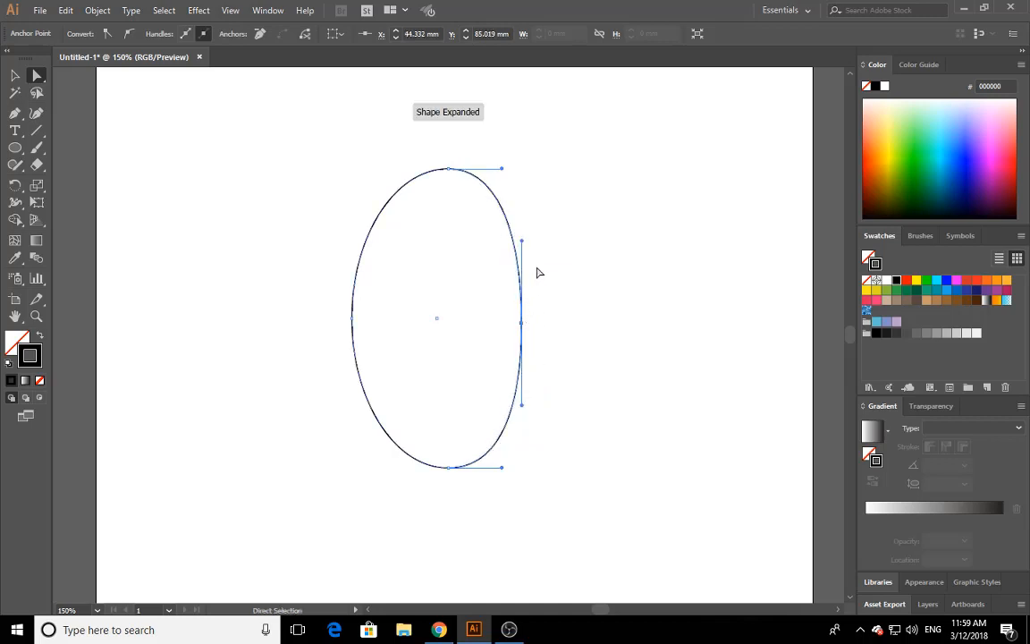
- Tilt the right anchor's upper handle outward and move the anchor further inward to form a bean-like curve, and deselect the shape
{"action": "left_click_drag", "start_coordinate": [522, 240], "coordinate": [544, 254]}
{"action": "left_click_drag", "start_coordinate": [523, 324], "coordinate": [503, 330]}
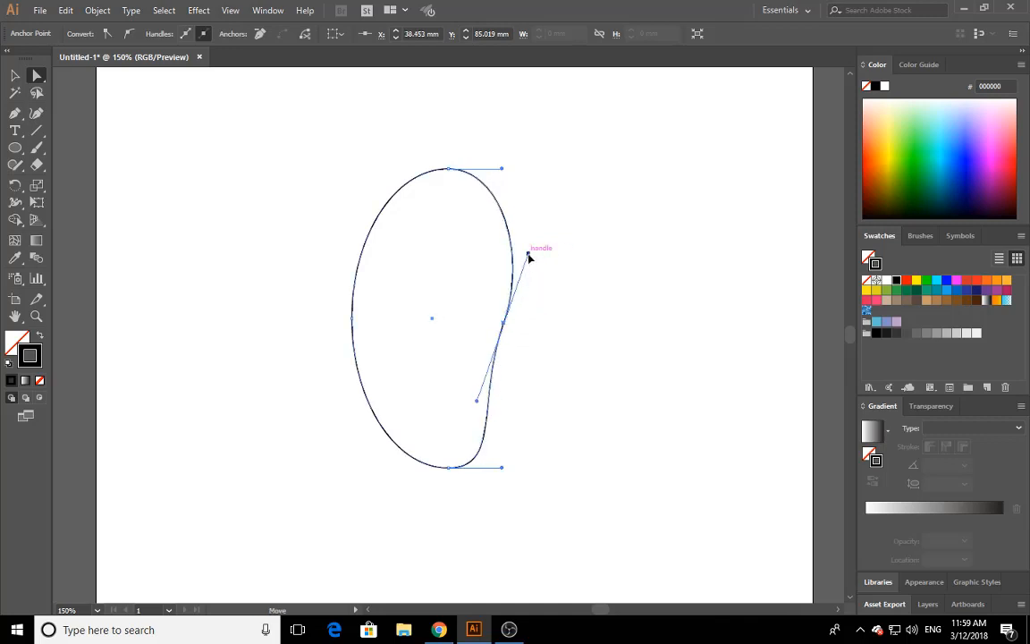
{"action": "left_click_drag", "start_coordinate": [531, 254], "coordinate": [542, 265]}
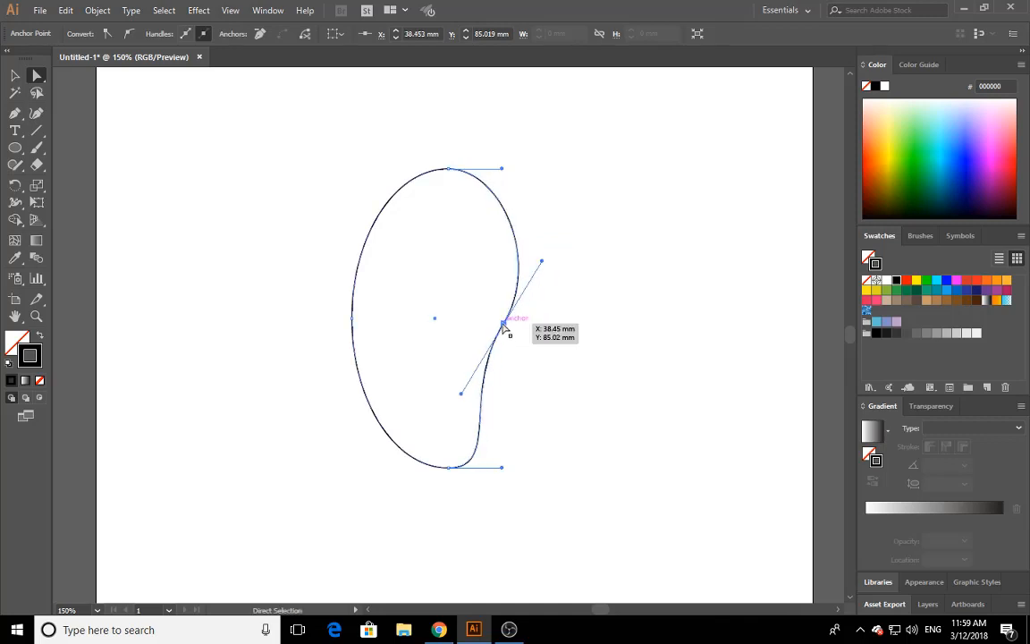
{"action": "left_click_drag", "start_coordinate": [503, 325], "coordinate": [492, 328]}
{"action": "left_click", "coordinate": [609, 228]}
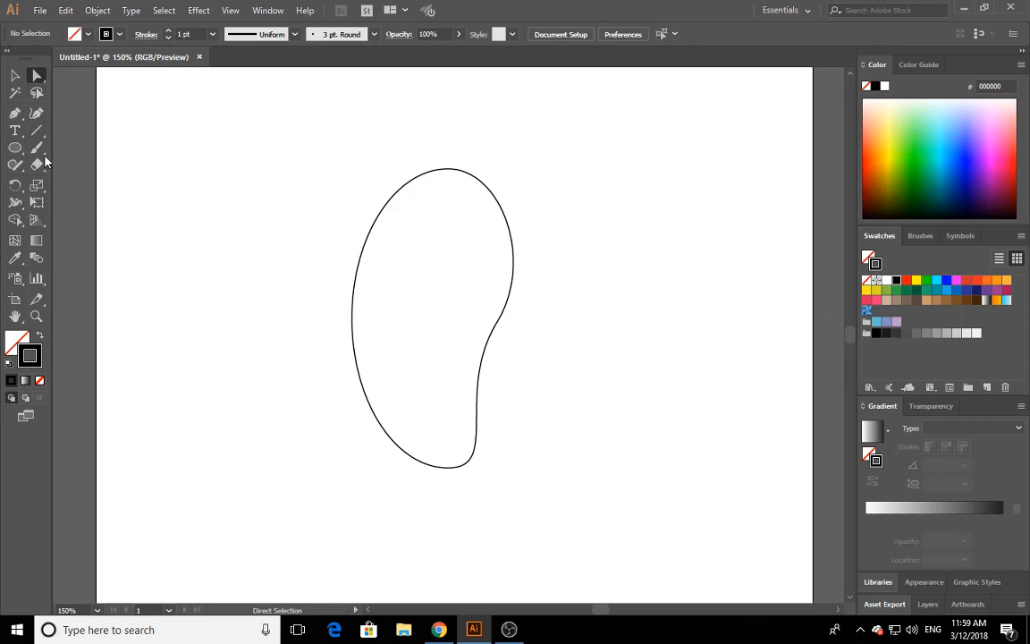
- Draw a small upright ellipse about 18.6 by 34.6 mm to the right of the bean-like shape
{"action": "left_click_drag", "start_coordinate": [16, 147], "coordinate": [61, 177]}
{"action": "left_click_drag", "start_coordinate": [599, 222], "coordinate": [655, 324]}
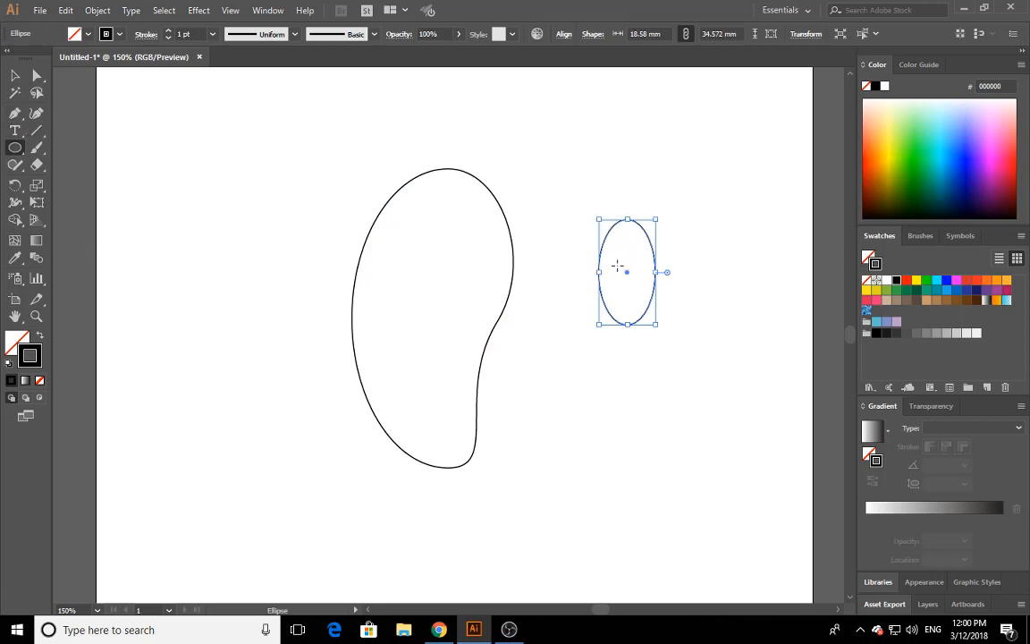
- Convert the small ellipse's top and bottom anchor points to sharp corners with the Anchor Point tool to form a leaf, and deselect it
{"action": "left_click", "coordinate": [14, 113]}
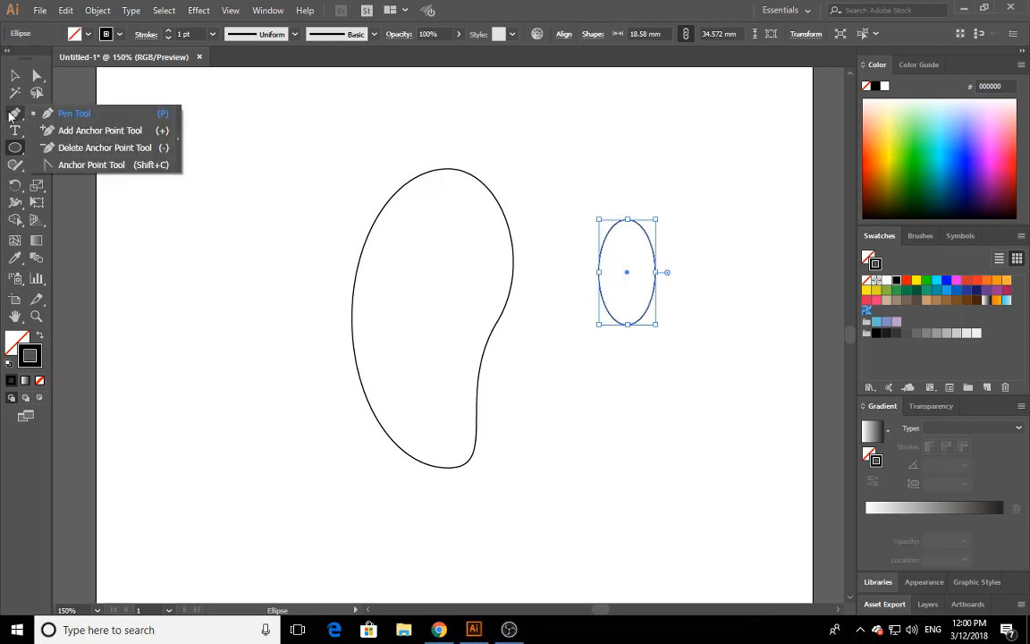
{"action": "left_click", "coordinate": [96, 166]}
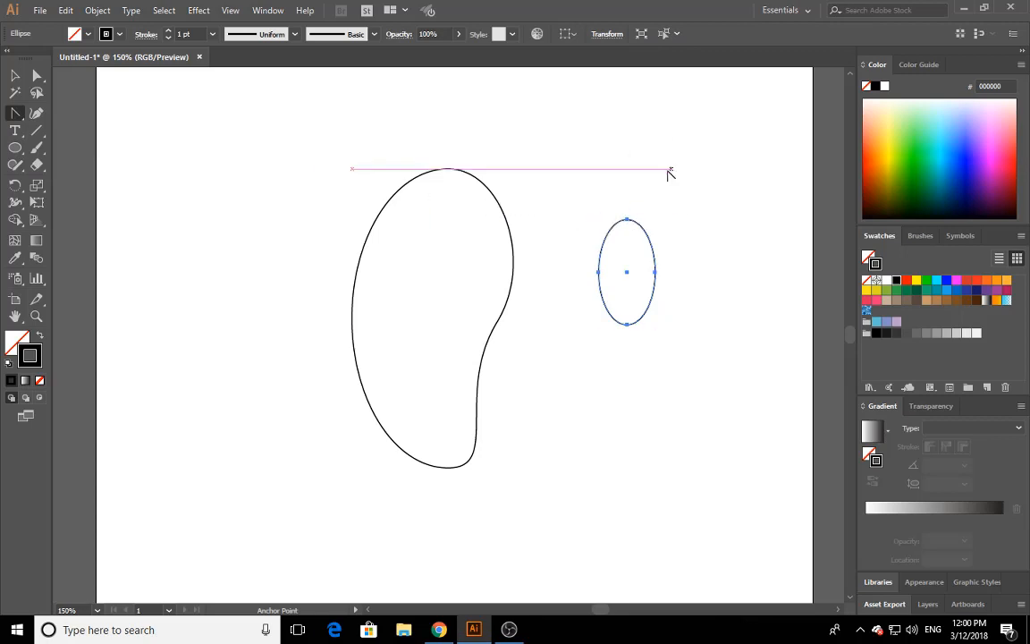
{"action": "left_click", "coordinate": [626, 221]}
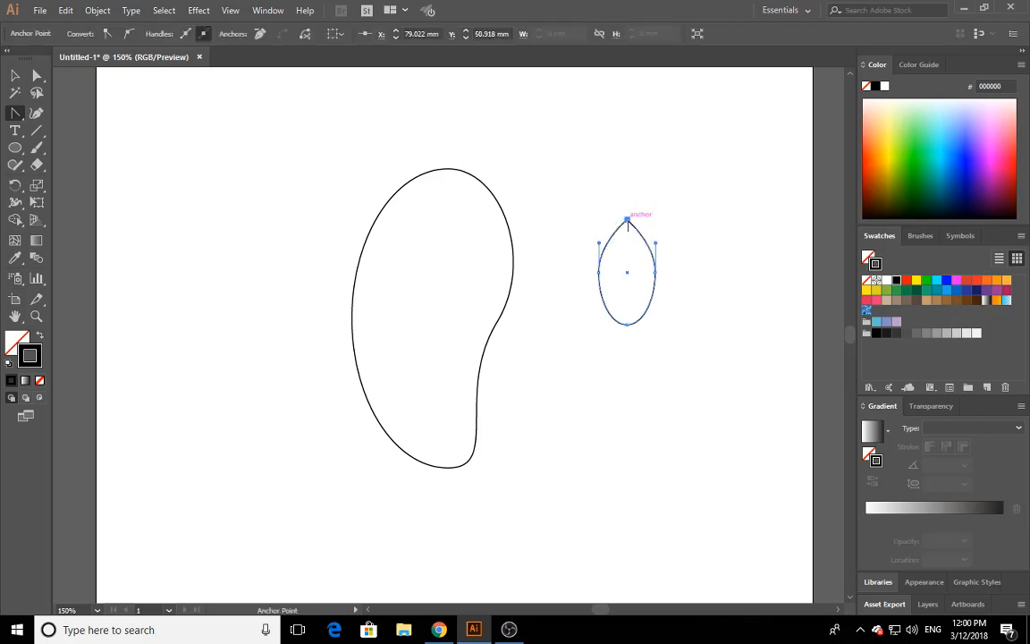
{"action": "left_click", "coordinate": [627, 324]}
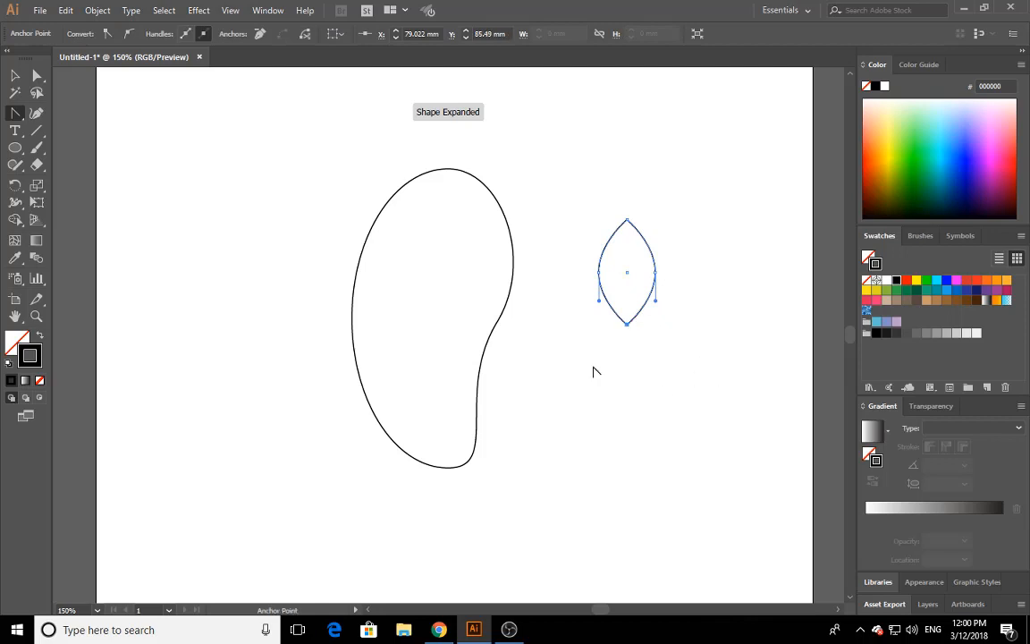
{"action": "left_click", "coordinate": [15, 75]}
{"action": "left_click", "coordinate": [625, 334]}
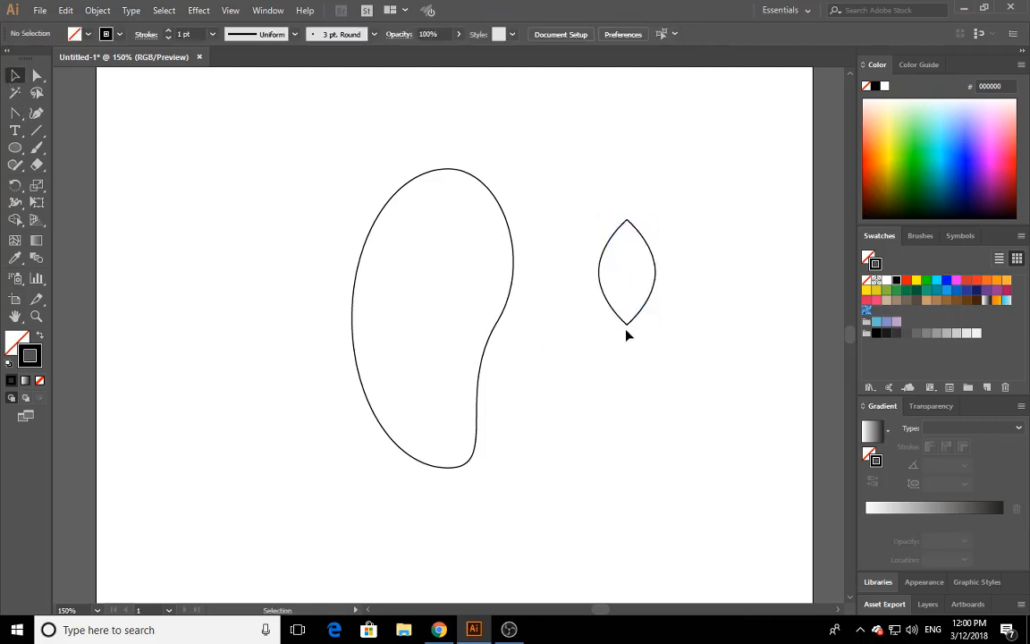
- Narrow the leaf shape slightly by pulling its right side inward, and deselect it
{"action": "left_click_drag", "start_coordinate": [696, 177], "coordinate": [600, 351]}
{"action": "left_click_drag", "start_coordinate": [658, 277], "coordinate": [646, 276]}
{"action": "left_click", "coordinate": [690, 244]}
- Move the leaf shape onto the top of the bean-like shape so it overlaps the upper outline, and deselect it
{"action": "left_click", "coordinate": [618, 311]}
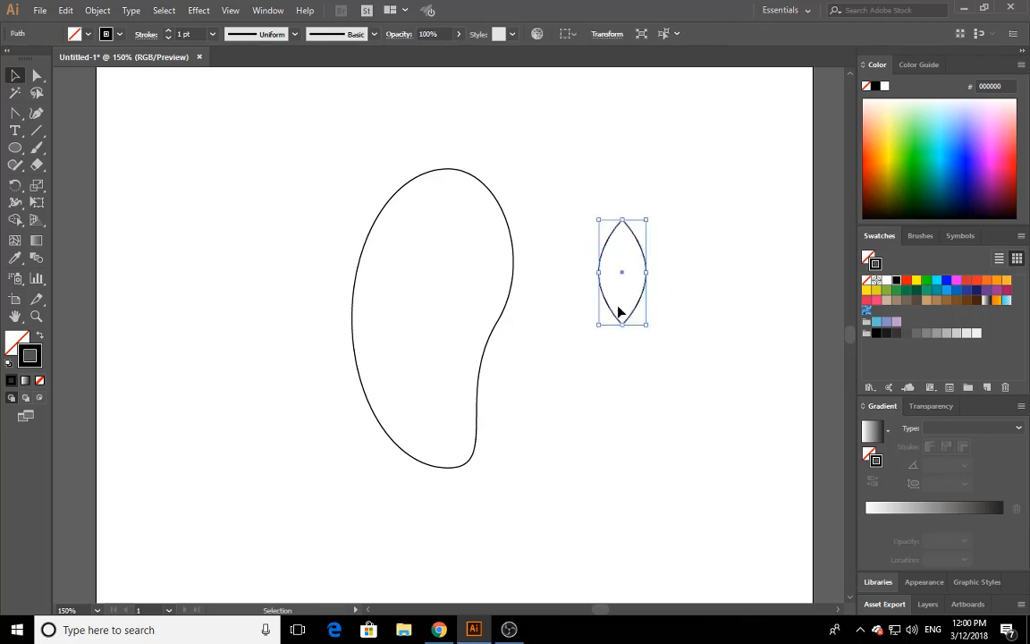
{"action": "left_click_drag", "start_coordinate": [623, 282], "coordinate": [462, 201]}
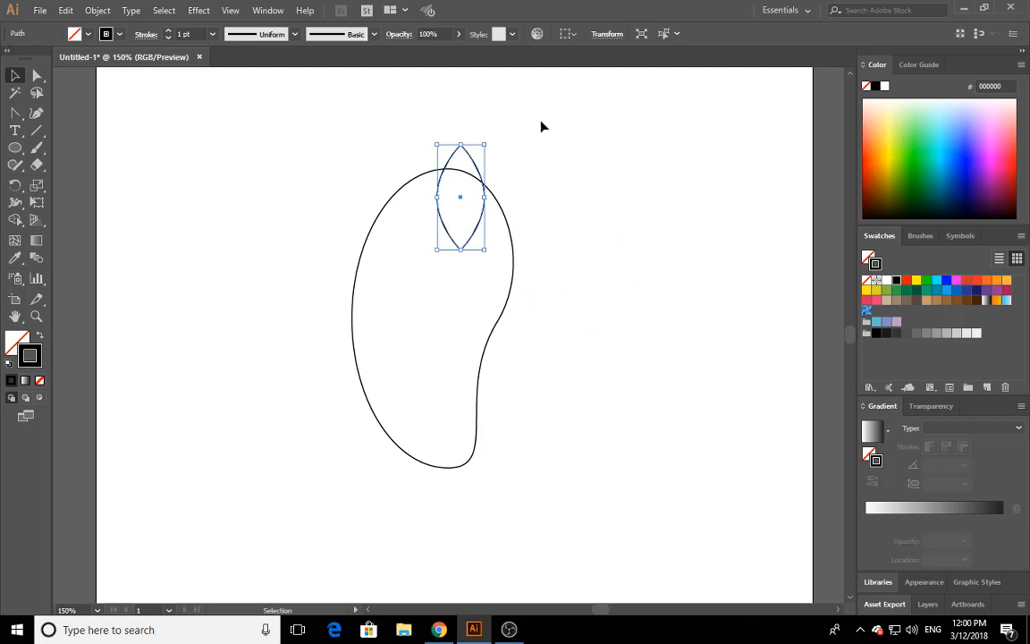
{"action": "left_click_drag", "start_coordinate": [464, 205], "coordinate": [464, 198]}
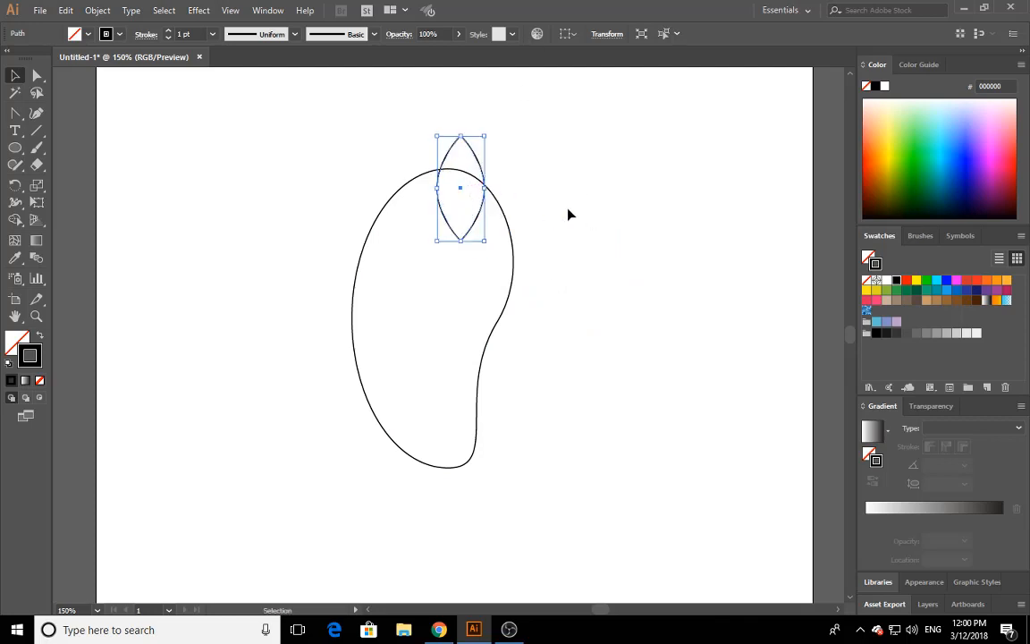
{"action": "left_click", "coordinate": [465, 198]}
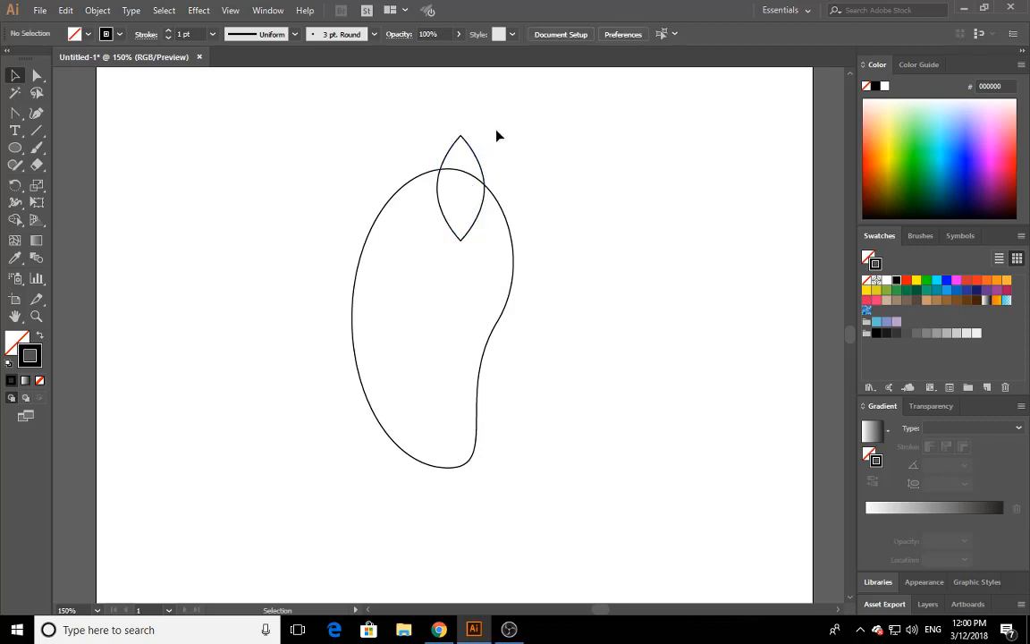
- Narrow the leaf further and shift it slightly right and down along the bean's upper edge
{"action": "left_click", "coordinate": [452, 149]}
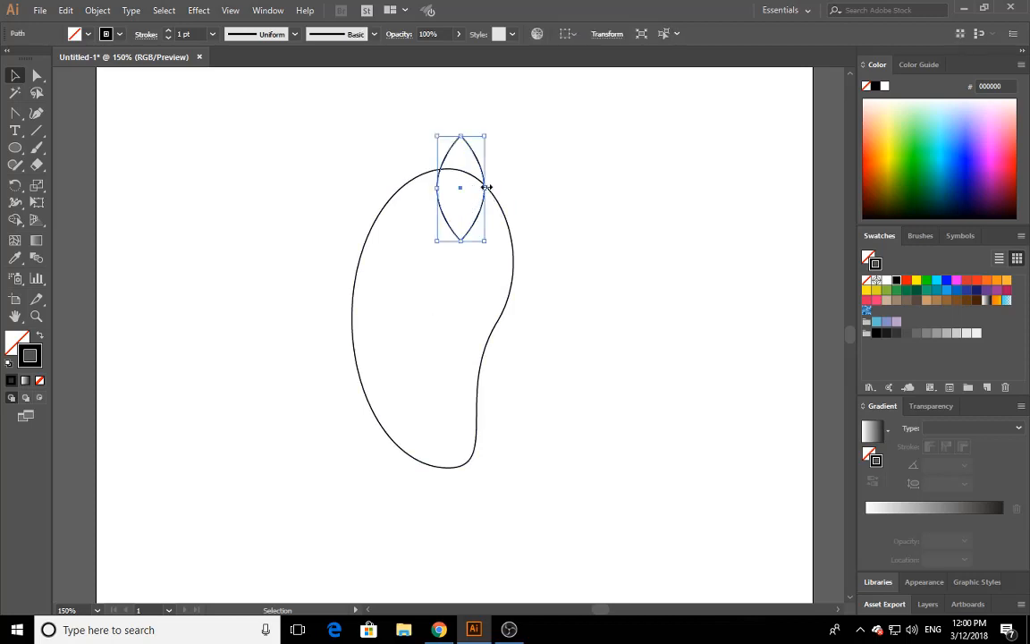
{"action": "mouse_move", "coordinate": [486, 188]}
{"action": "left_mouse_down"}
{"action": "mouse_move", "coordinate": [452, 191]}
{"action": "mouse_move", "coordinate": [473, 202]}
{"action": "left_mouse_up"}
{"action": "left_click", "coordinate": [587, 196]}
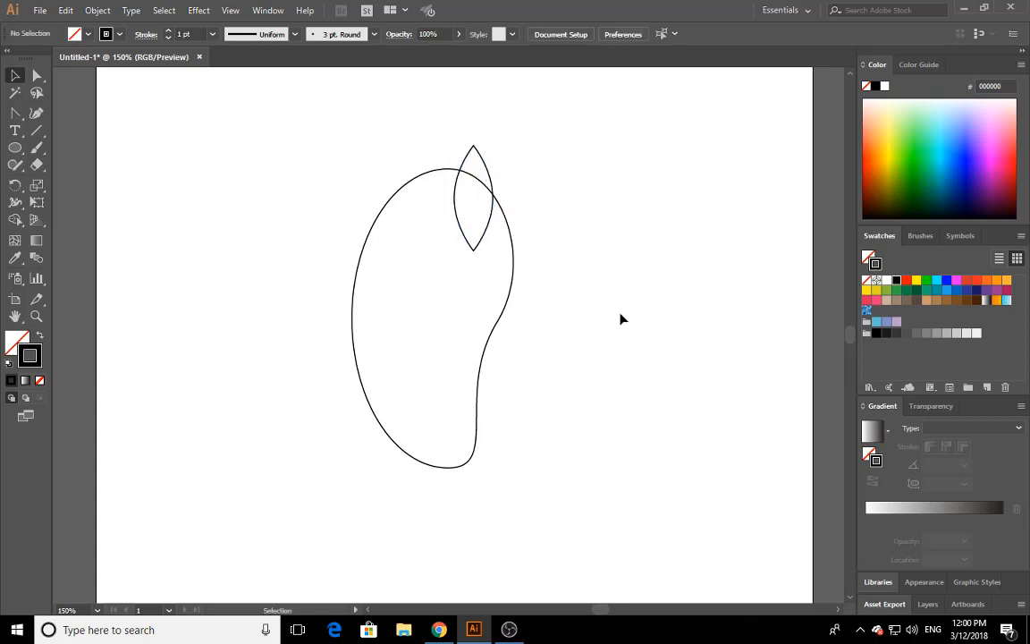
- Select both shapes together and deselect them, and move only the leaf clear of the bean to its upper right
{"action": "left_click_drag", "start_coordinate": [493, 133], "coordinate": [315, 427]}
{"action": "left_click", "coordinate": [554, 174]}
{"action": "left_click_drag", "start_coordinate": [476, 153], "coordinate": [550, 178]}
{"action": "left_click", "coordinate": [503, 197]}
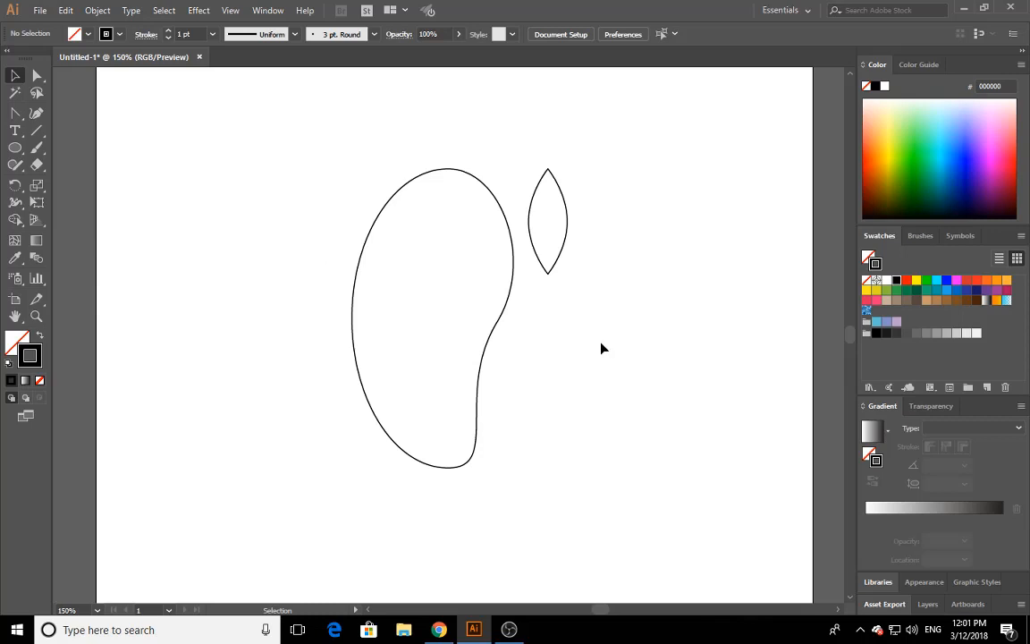
- Move the leaf back over the bean's upper-right edge, and delete both shapes to clear the artboard
{"action": "scroll", "coordinate": [616, 313], "scroll_direction": "down", "scroll_amount": 2}
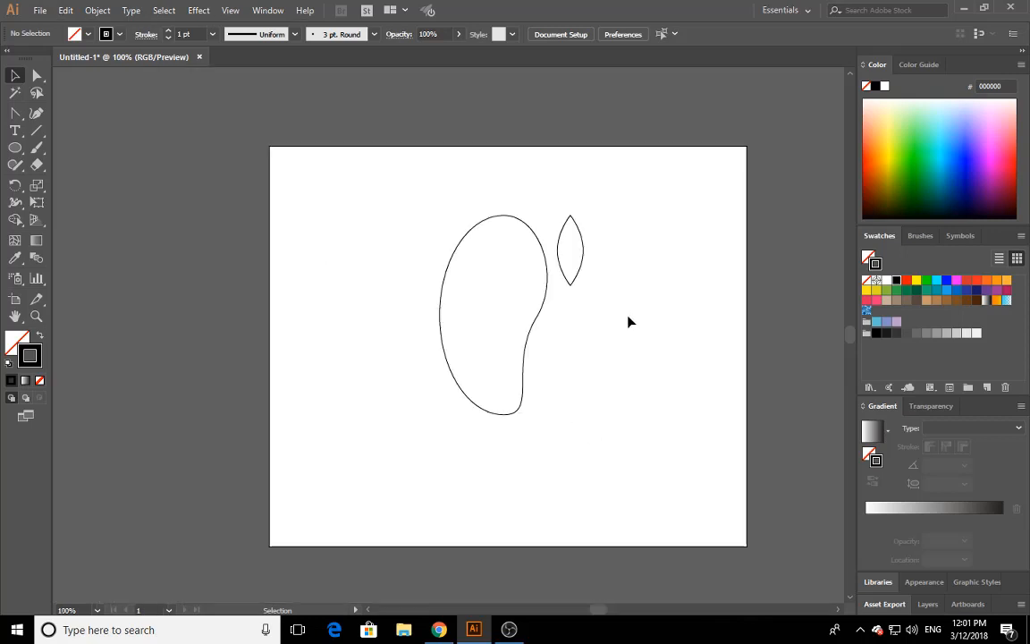
{"action": "scroll", "coordinate": [654, 317], "scroll_direction": "up", "scroll_amount": 1}
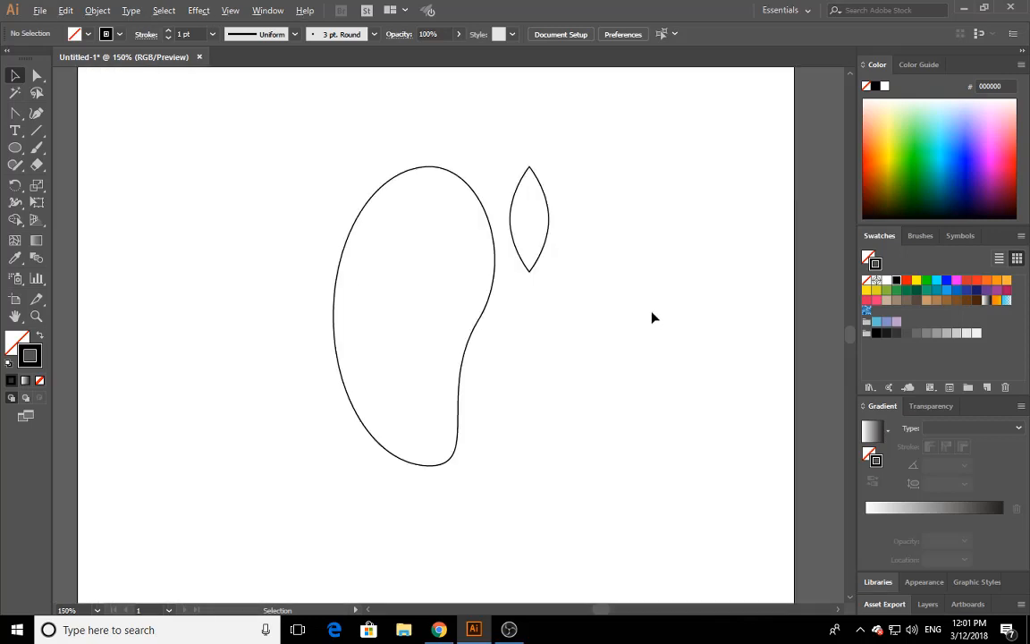
{"action": "scroll", "coordinate": [621, 346], "scroll_direction": "up", "scroll_amount": 1}
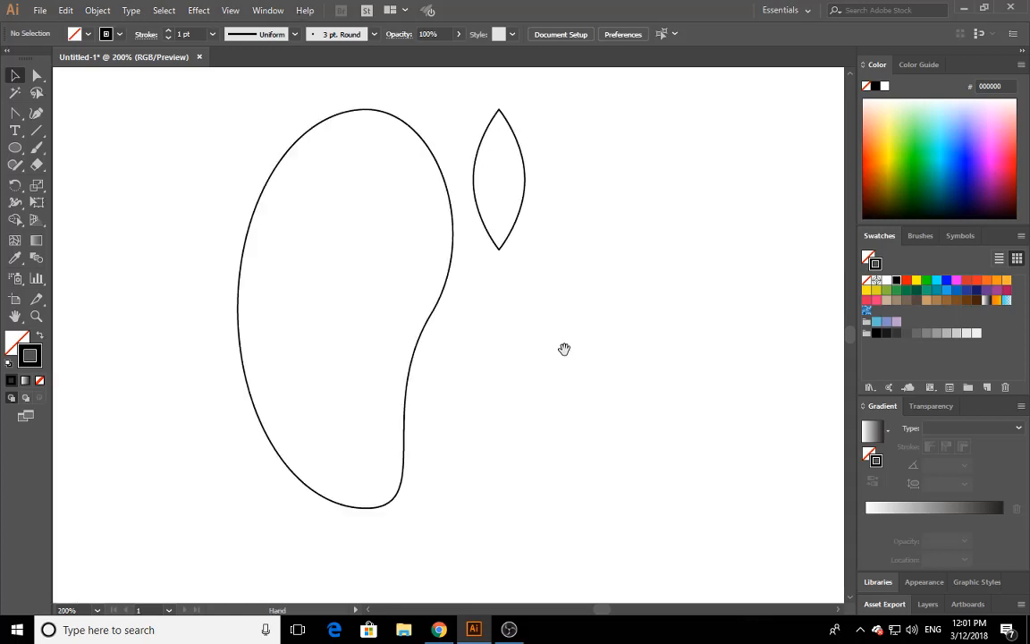
{"action": "left_click_drag", "start_coordinate": [564, 350], "coordinate": [662, 414]}
{"action": "left_click_drag", "start_coordinate": [621, 259], "coordinate": [525, 237]}
{"action": "left_click", "coordinate": [598, 177]}
{"action": "left_click_drag", "start_coordinate": [604, 156], "coordinate": [380, 472]}
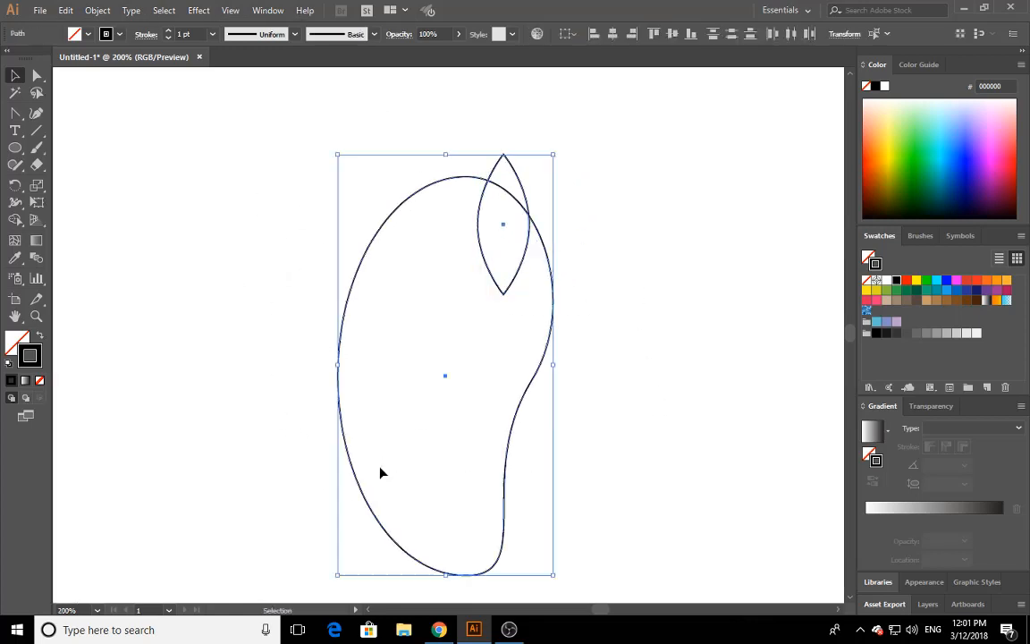
{"action": "key", "text": "Delete"}
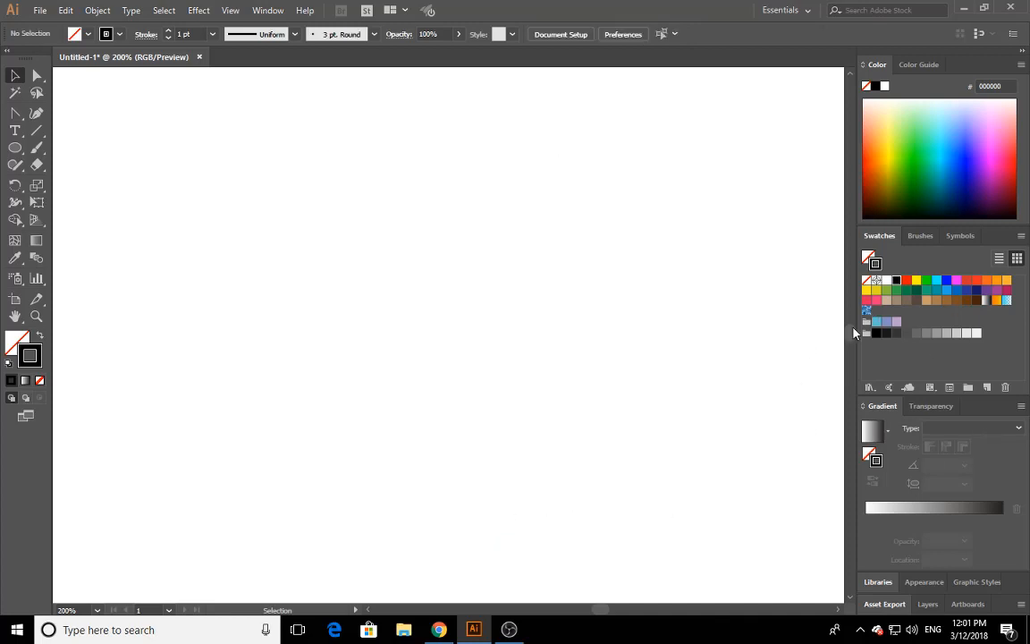